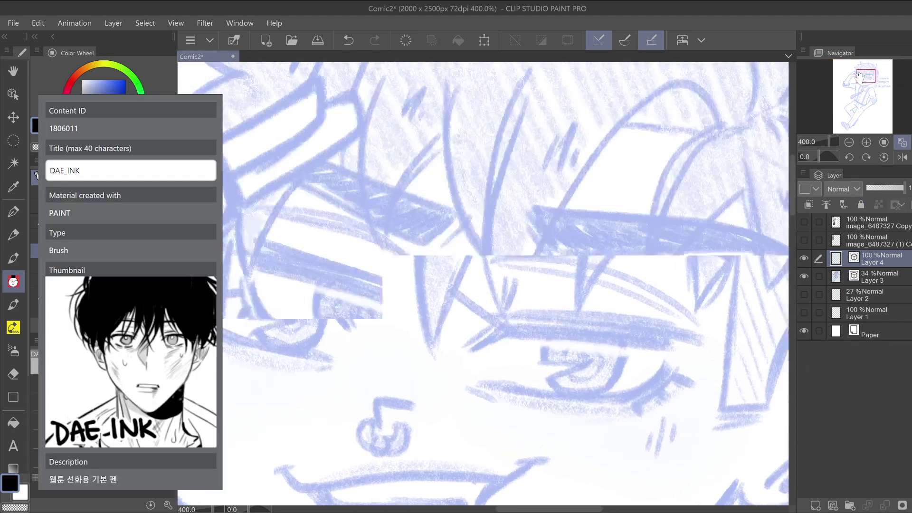
Ink both sides of the large pointed fringe lock over the forehead with the DAE_INK brush, redoing the second side until it fits
drag(607, 181, 627, 308)
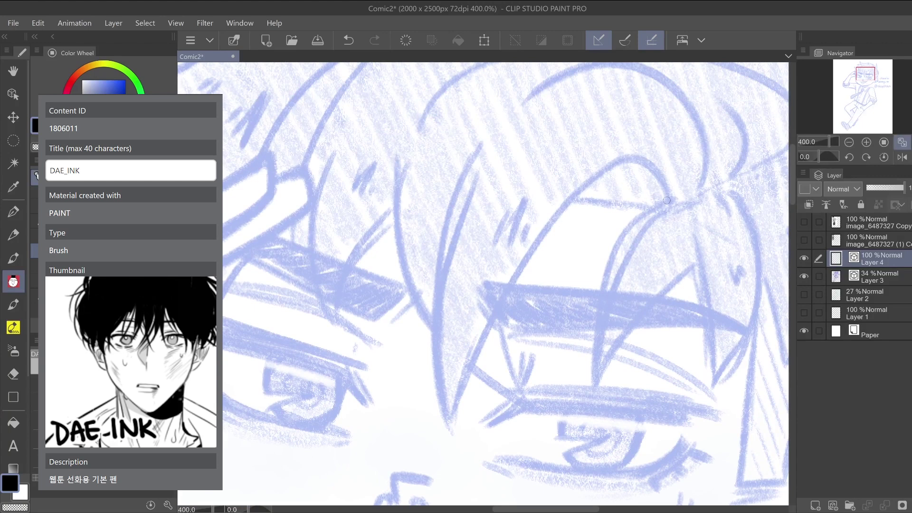
mouse_move(666, 200)
mouse_down()
mouse_move(588, 176)
mouse_move(460, 433)
mouse_up()
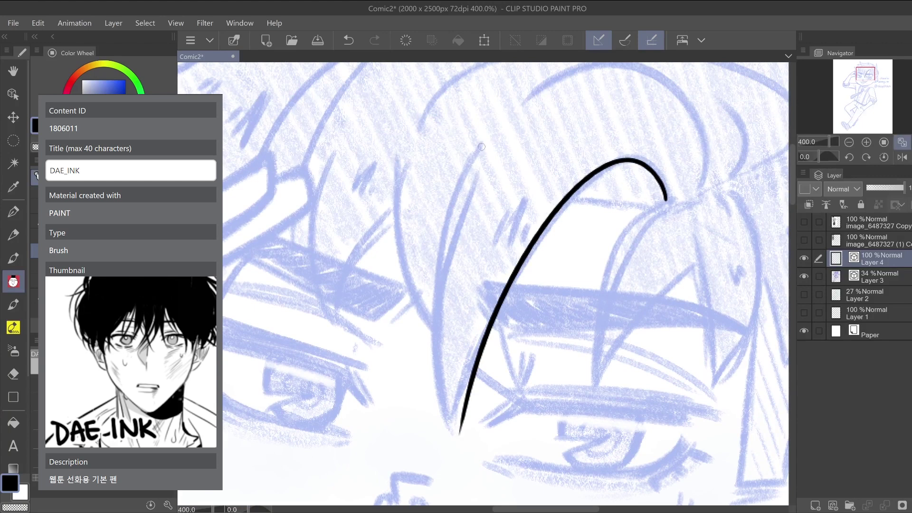
mouse_move(481, 147)
mouse_down()
mouse_move(469, 164)
mouse_move(464, 441)
mouse_up()
key(ctrl+z)
mouse_move(478, 149)
mouse_down()
mouse_move(460, 203)
mouse_move(469, 435)
mouse_up()
key(ctrl+z)
mouse_move(477, 148)
mouse_down()
mouse_move(463, 435)
mouse_move(439, 209)
mouse_move(525, 128)
mouse_up()
key(ctrl+z)
mouse_move(432, 298)
mouse_down()
mouse_move(424, 223)
mouse_move(474, 136)
mouse_up()
Ink the curved hair strand beside the central fringe lock and add a short stroke at its tip
drag(865, 74, 862, 72)
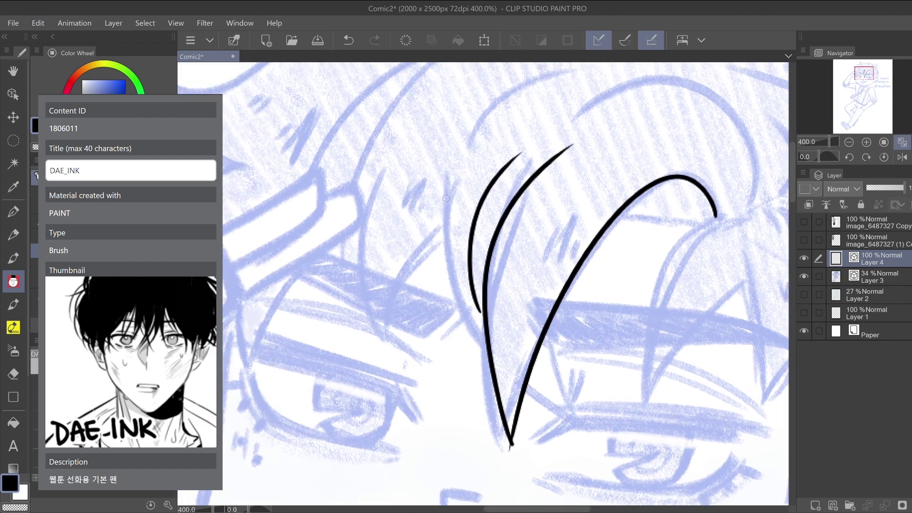
mouse_move(453, 165)
mouse_down()
mouse_move(468, 326)
mouse_move(483, 342)
mouse_move(483, 305)
mouse_up()
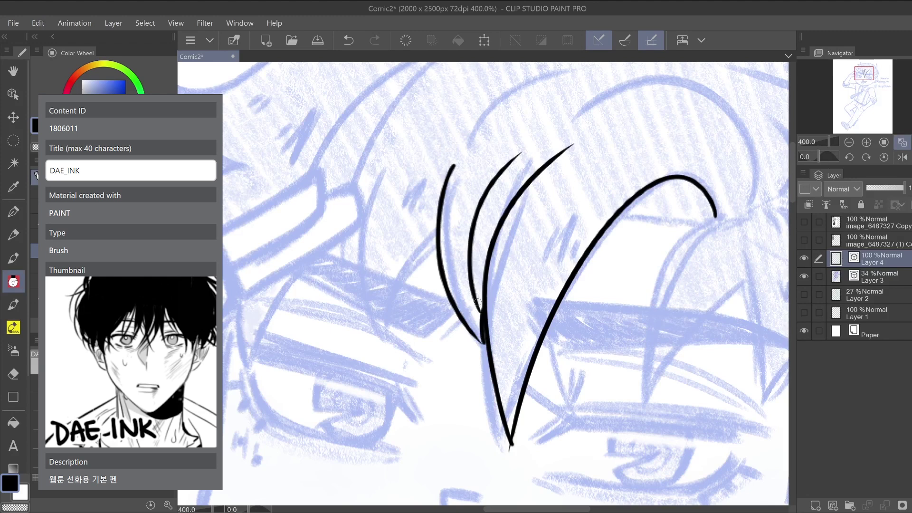
key(ctrl+z)
drag(481, 341, 477, 295)
mouse_move(461, 84)
mouse_down()
mouse_move(400, 181)
mouse_move(368, 297)
mouse_move(473, 97)
mouse_move(430, 175)
mouse_move(394, 300)
mouse_up()
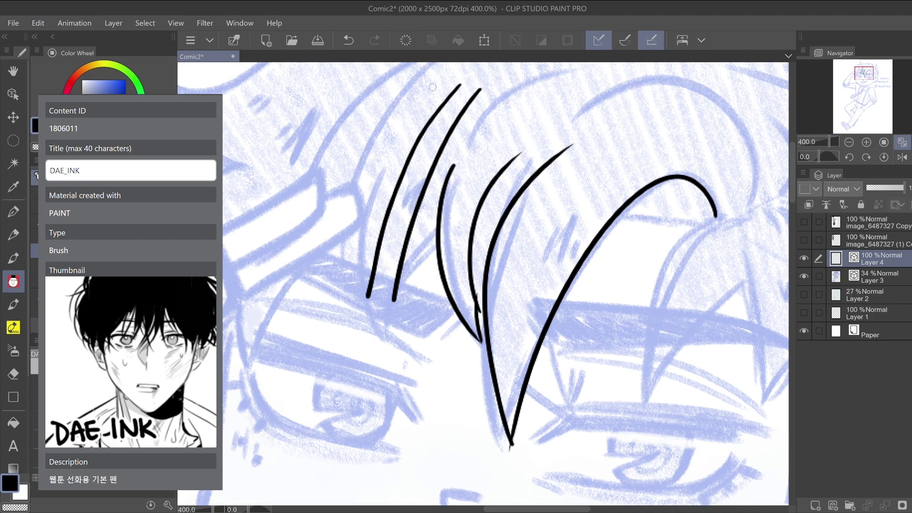
mouse_move(441, 82)
mouse_down()
mouse_move(354, 207)
mouse_move(325, 277)
mouse_up()
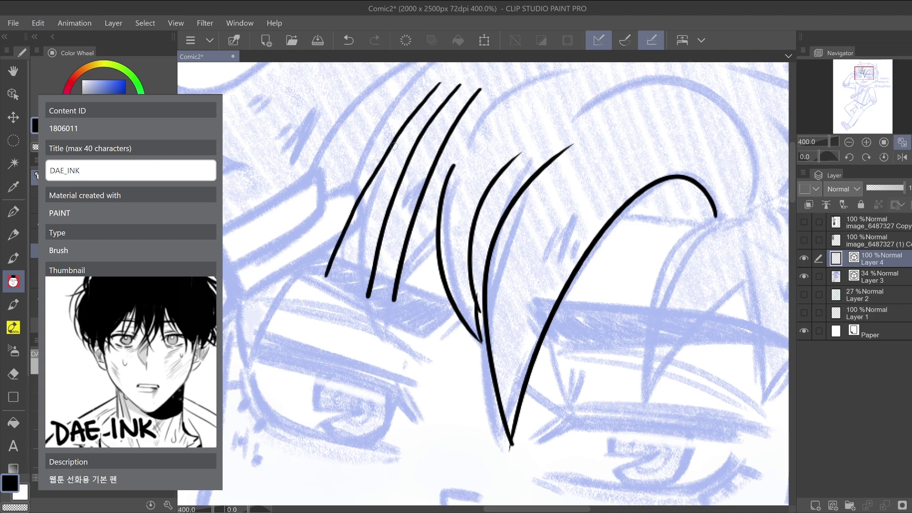
key(ctrl+z)
key(ctrl+z)
key(ctrl+z)
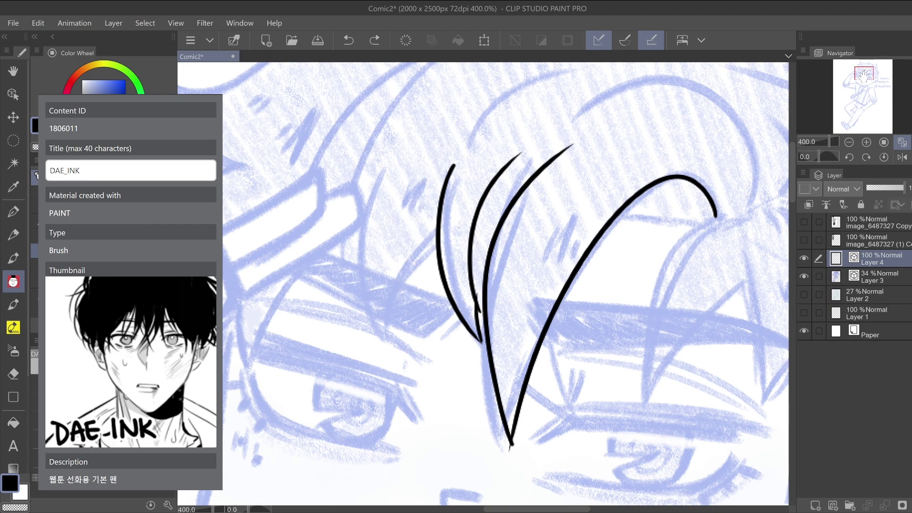
Ink the swept-back hair behind the fringe with a large arc, a short inner curve and a long outer curve
drag(864, 77, 864, 74)
mouse_move(724, 288)
mouse_down()
mouse_move(651, 153)
mouse_move(548, 205)
mouse_up()
drag(867, 72, 868, 72)
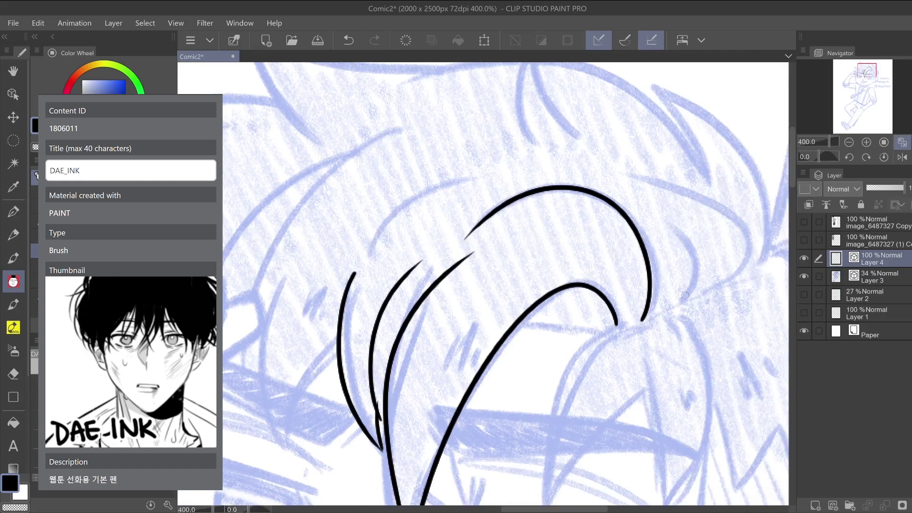
mouse_move(677, 304)
mouse_down()
mouse_move(686, 291)
mouse_move(656, 216)
mouse_up()
drag(726, 281, 580, 188)
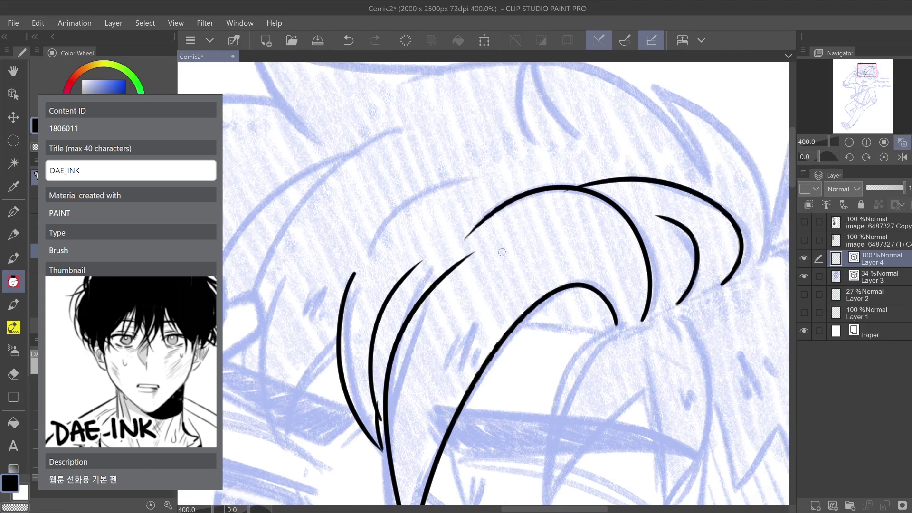
key(ctrl+z)
mouse_move(722, 283)
mouse_down()
mouse_move(743, 259)
mouse_move(602, 170)
mouse_up()
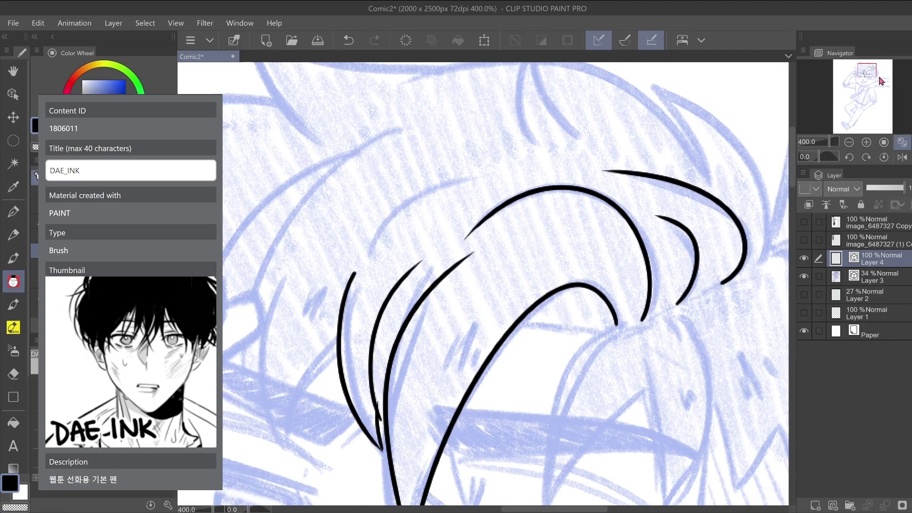
Ink the fringe strands falling over the sketched eyebrow near the raised hand, with two short branching strokes between them
drag(870, 73, 866, 74)
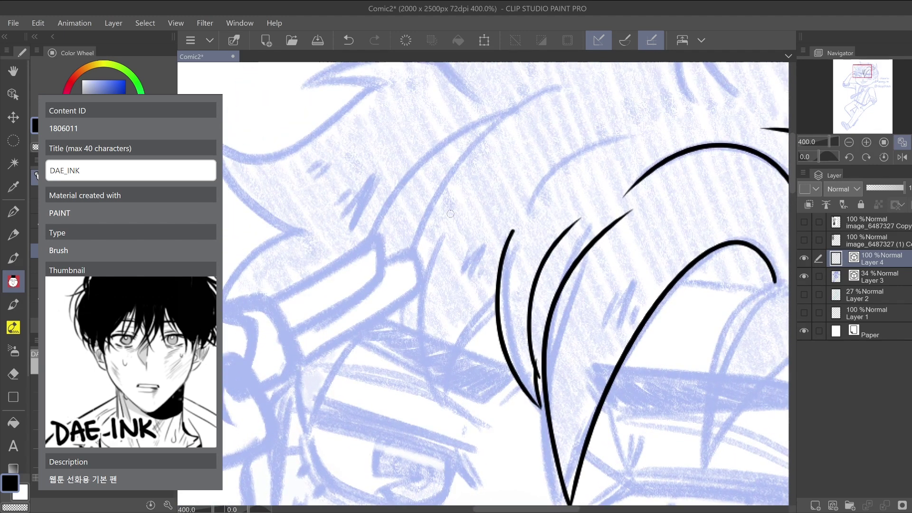
mouse_move(457, 208)
mouse_down()
mouse_move(462, 430)
mouse_move(494, 302)
mouse_up()
drag(863, 81, 858, 83)
key(ctrl+z)
drag(538, 223, 505, 355)
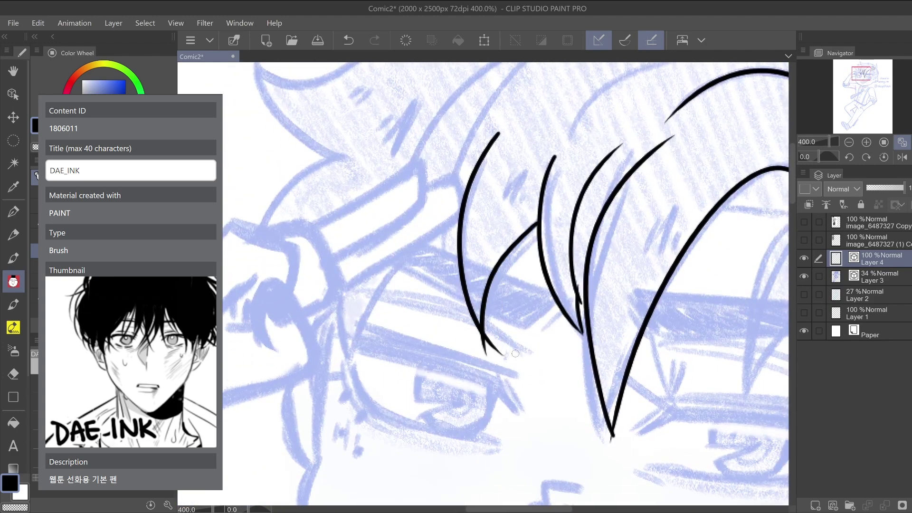
key(ctrl+z)
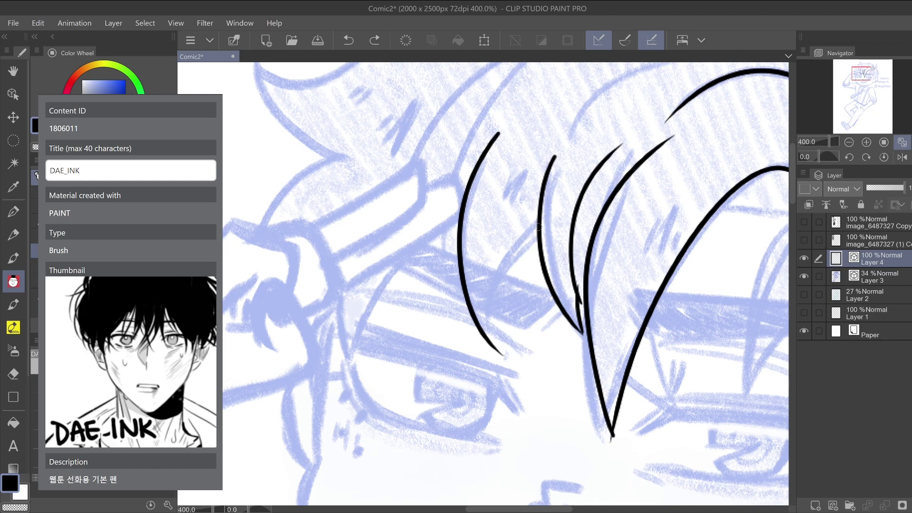
drag(537, 227, 481, 296)
drag(505, 235, 481, 333)
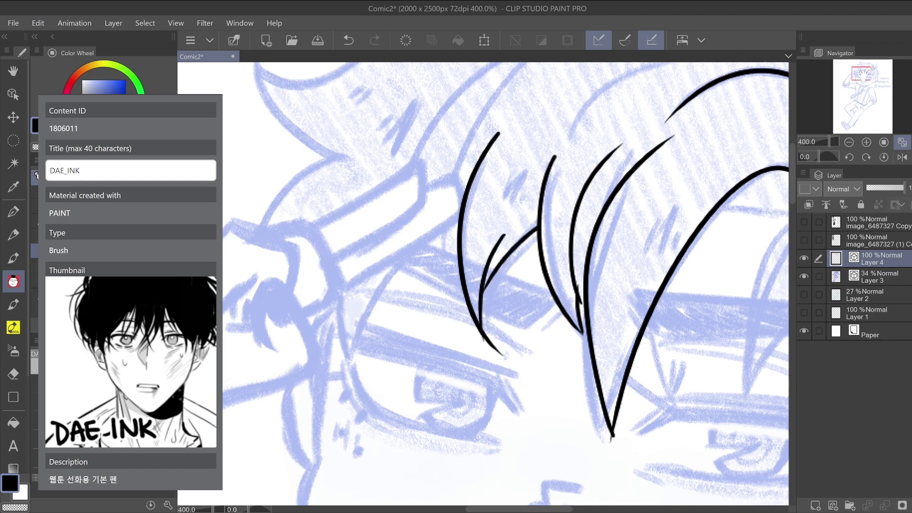
Ink the pointed tuft at the back of the crown, redoing its inner edge
drag(863, 75, 873, 70)
mouse_move(668, 301)
mouse_down()
mouse_move(686, 252)
mouse_move(602, 118)
mouse_move(571, 101)
mouse_move(615, 207)
mouse_up()
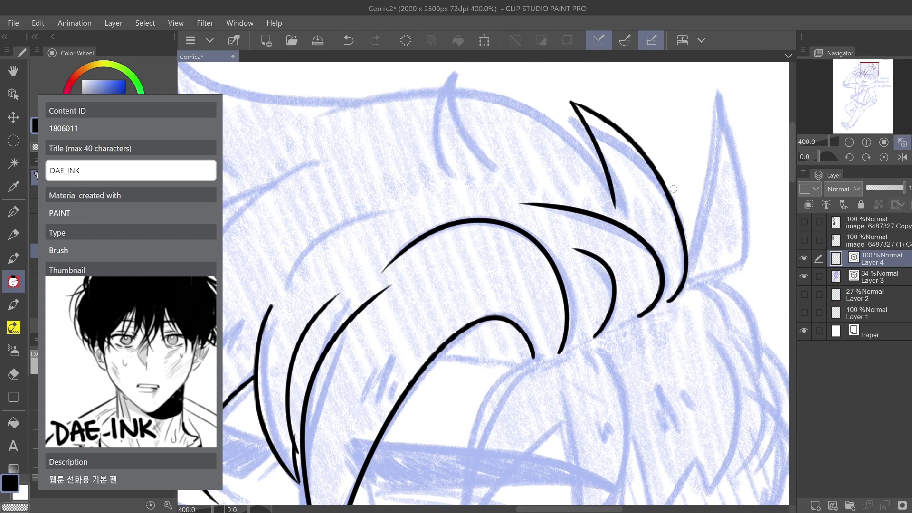
key(ctrl+z)
mouse_move(572, 101)
mouse_down()
mouse_move(589, 125)
mouse_move(611, 206)
mouse_move(593, 128)
mouse_up()
click(850, 142)
key(ctrl+z)
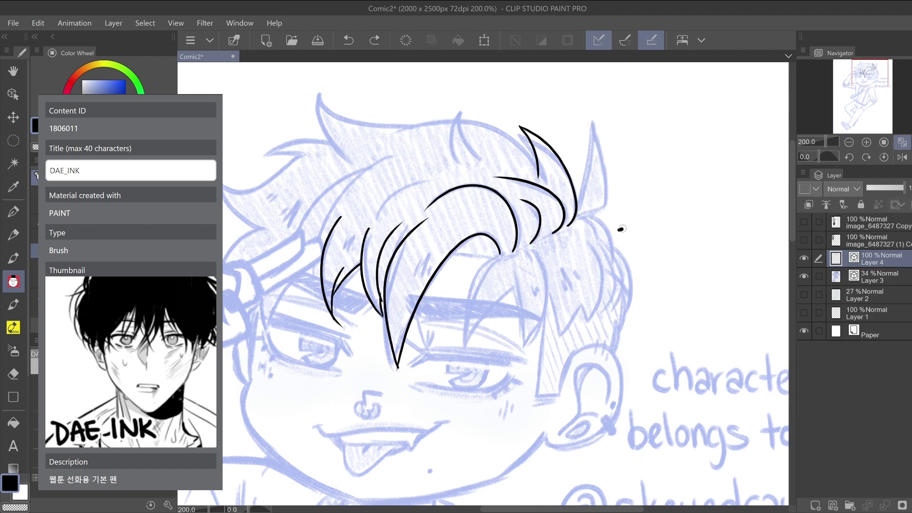
Draw a thick-lined spike shape on the blank canvas beside the back of the head
mouse_move(619, 231)
mouse_down()
mouse_move(663, 173)
mouse_move(640, 121)
mouse_move(630, 218)
mouse_up()
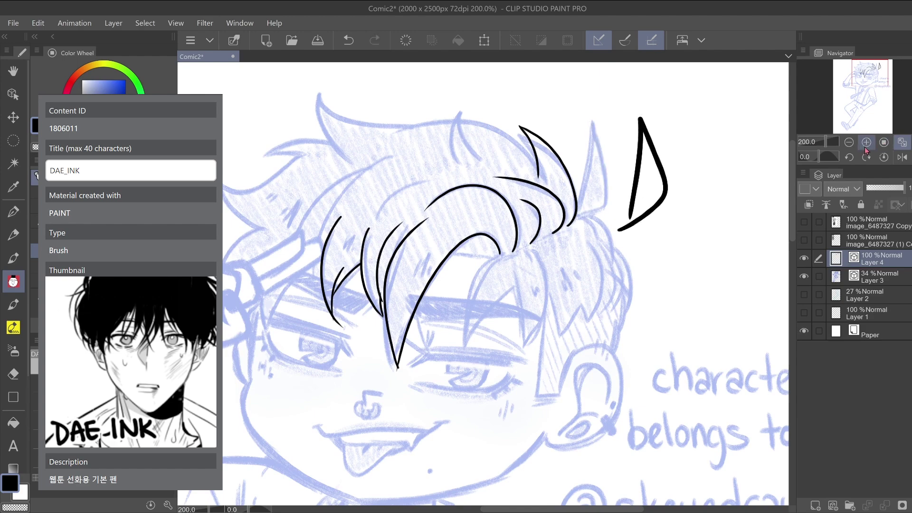
click(867, 142)
click(867, 142)
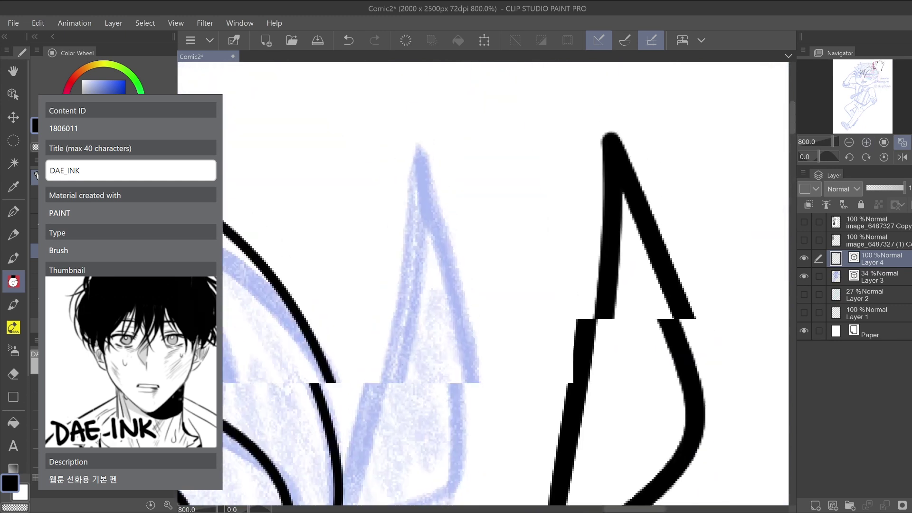
drag(879, 65, 875, 67)
click(850, 142)
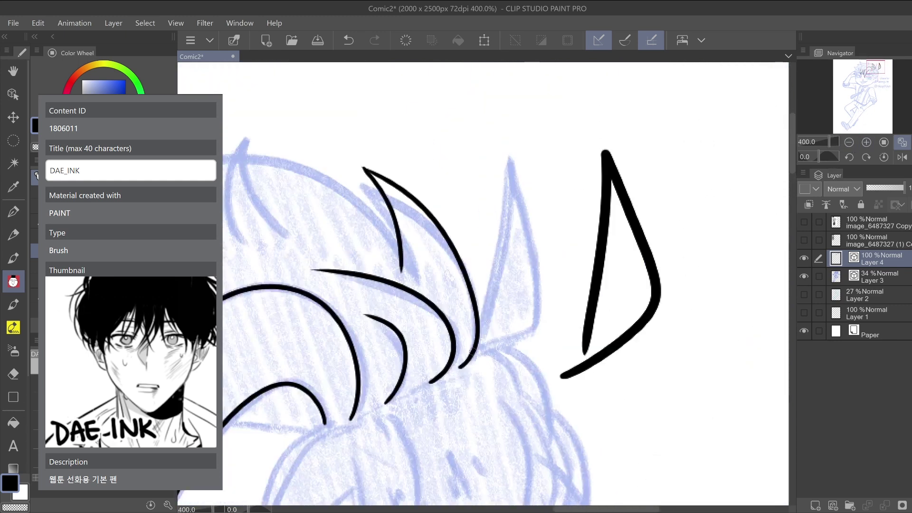
Ink the upright hair spike at the back of the head and remove the thick spike shape beside it
mouse_move(476, 352)
mouse_down()
mouse_move(528, 320)
mouse_move(494, 166)
mouse_move(483, 310)
mouse_up()
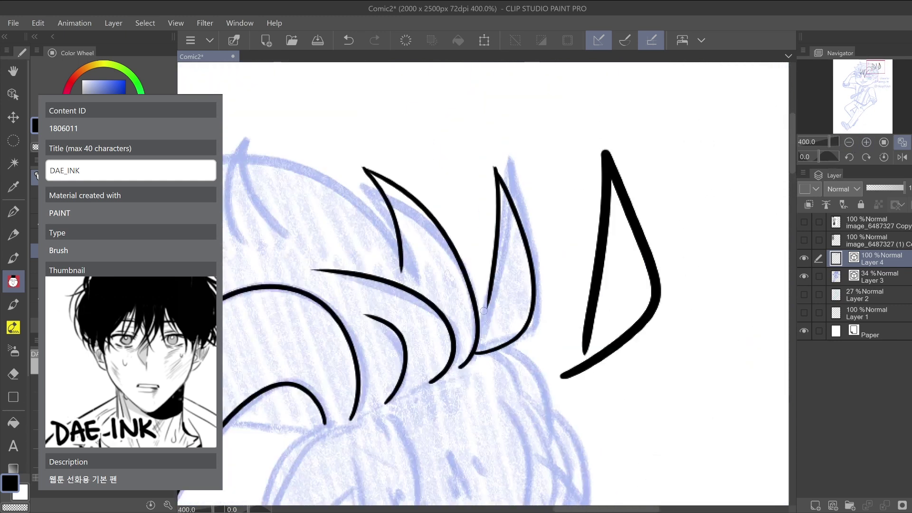
click(849, 142)
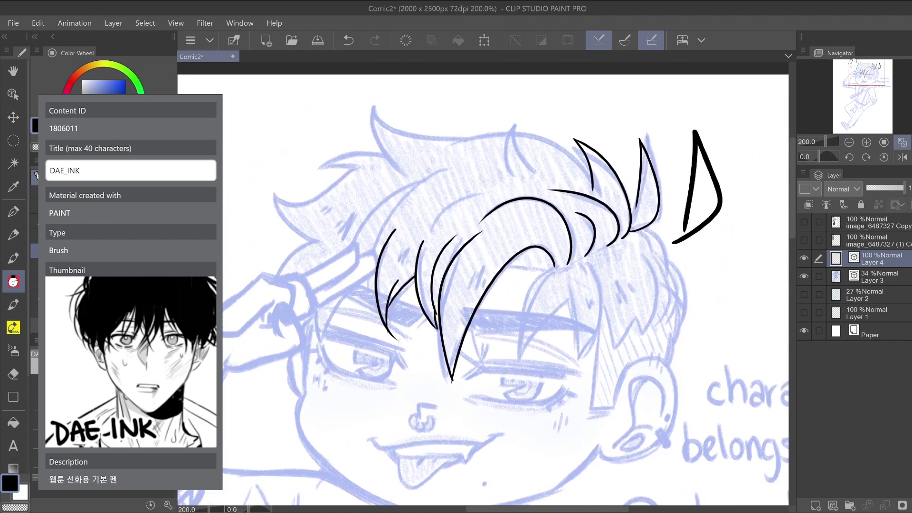
key(ctrl+z)
key(ctrl+z)
Ink the long curve along the top of the head, redoing it until it fits, and add the small tuft on it
mouse_move(592, 188)
mouse_down()
mouse_move(567, 146)
mouse_move(473, 139)
mouse_up()
key(ctrl+z)
click(867, 142)
drag(859, 72, 858, 70)
mouse_move(759, 255)
mouse_down()
mouse_move(675, 164)
mouse_move(431, 209)
mouse_up()
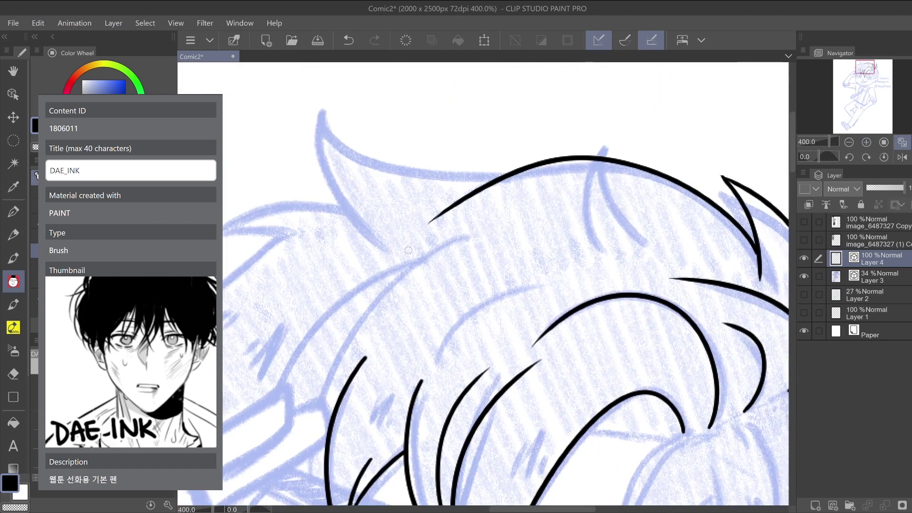
key(ctrl+z)
mouse_move(757, 247)
mouse_down()
mouse_move(571, 167)
mouse_move(422, 222)
mouse_up()
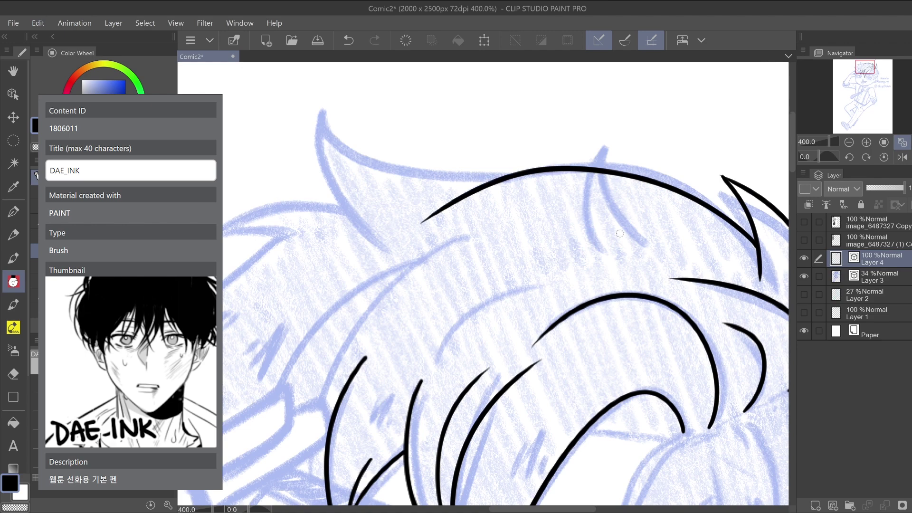
mouse_move(639, 240)
mouse_down()
mouse_move(607, 129)
mouse_move(583, 223)
mouse_move(600, 248)
mouse_up()
Handwrite "30px" on the blank canvas above the back of the hair
drag(860, 70, 869, 70)
mouse_move(556, 92)
mouse_down()
mouse_move(557, 120)
mouse_move(581, 93)
mouse_move(606, 128)
mouse_move(608, 112)
mouse_move(632, 109)
mouse_up()
drag(631, 98, 617, 110)
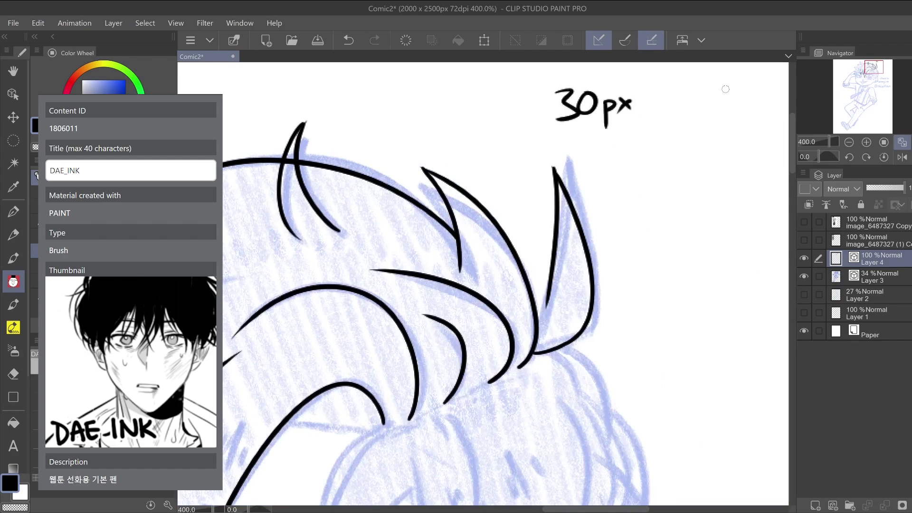
Ink the large curled tuft at the front of the crown and the long strands sweeping down toward the raised hand
drag(878, 70, 864, 69)
mouse_move(658, 185)
mouse_down()
mouse_move(500, 110)
mouse_move(562, 251)
mouse_up()
drag(860, 71, 859, 75)
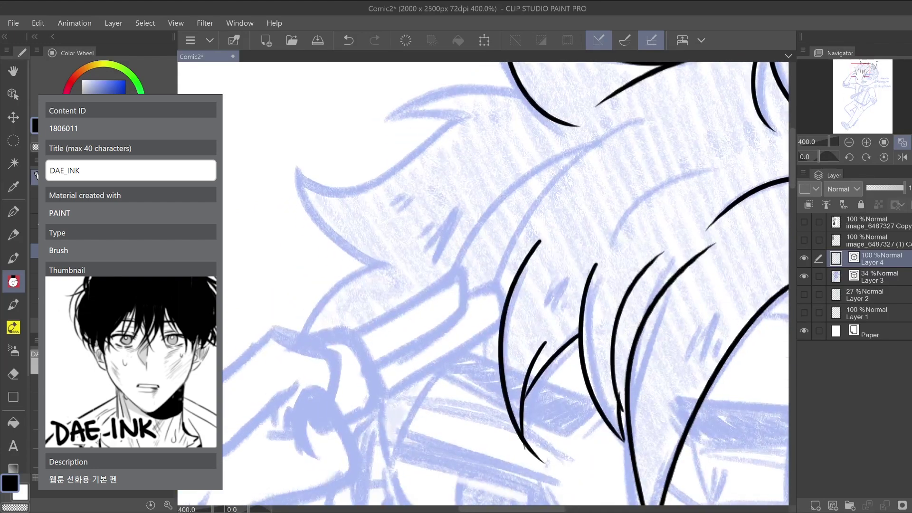
mouse_move(640, 117)
mouse_down()
mouse_move(537, 203)
mouse_move(504, 293)
mouse_up()
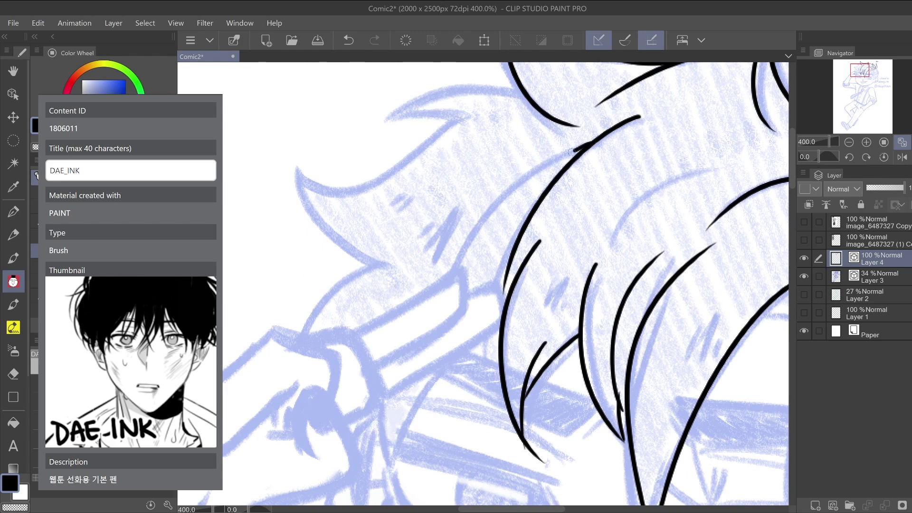
click(849, 142)
drag(859, 68, 865, 73)
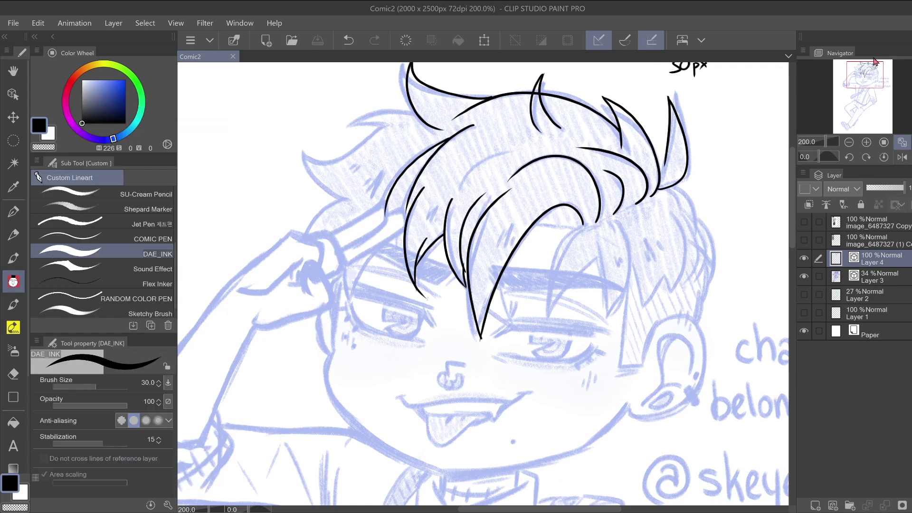
Add a new vector layer above the hair line art and bring the blank canvas beside the character into view
click(833, 506)
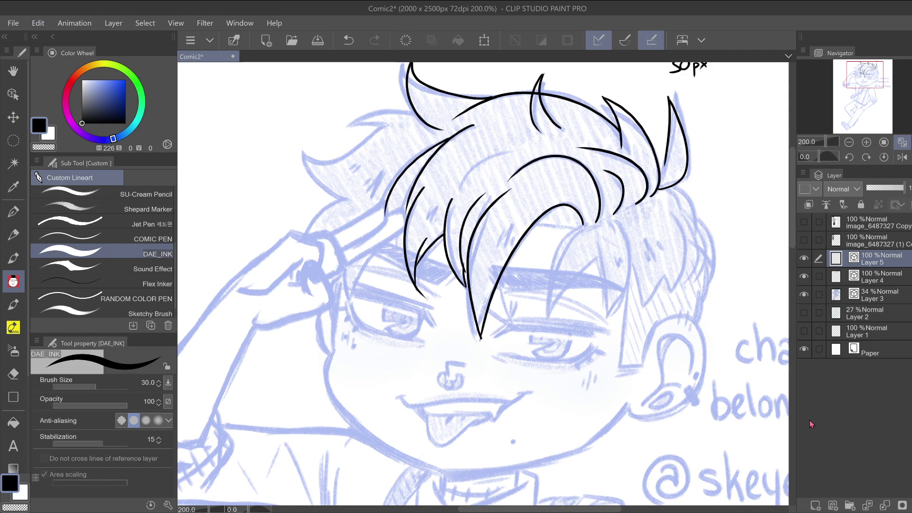
click(867, 142)
drag(865, 74, 858, 68)
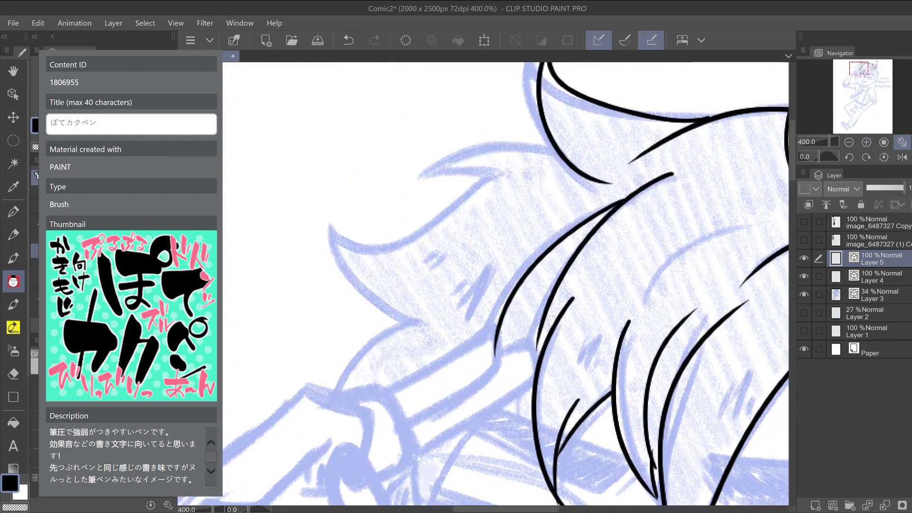
click(850, 143)
drag(864, 72, 851, 73)
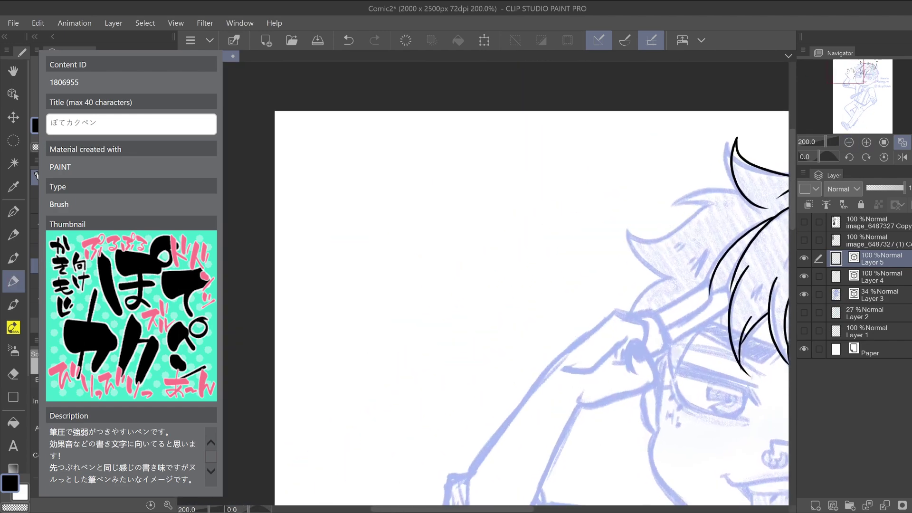
Try tapering test strokes with the ぽてカクペン brush on the blank canvas, and undo them together with the new layer
drag(484, 284, 532, 283)
drag(370, 182, 479, 150)
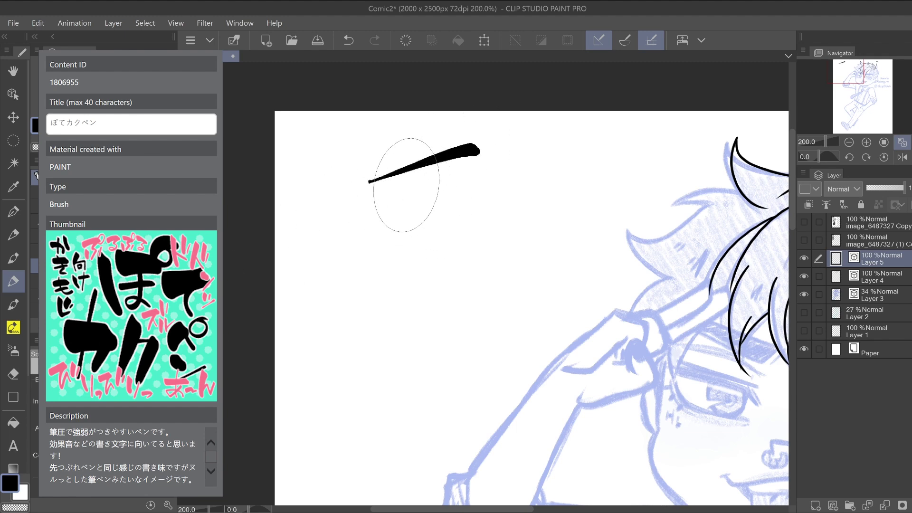
key(ctrl+z)
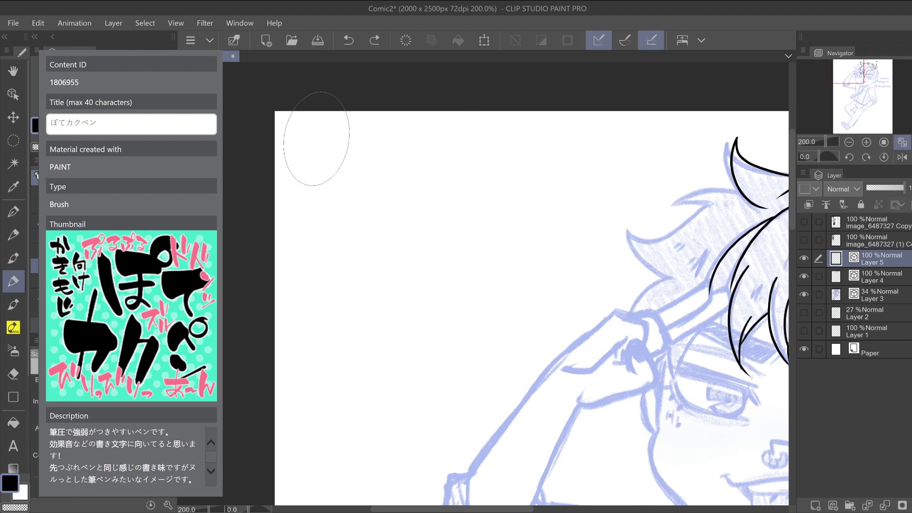
mouse_move(318, 140)
mouse_down()
mouse_move(340, 487)
mouse_move(338, 471)
mouse_up()
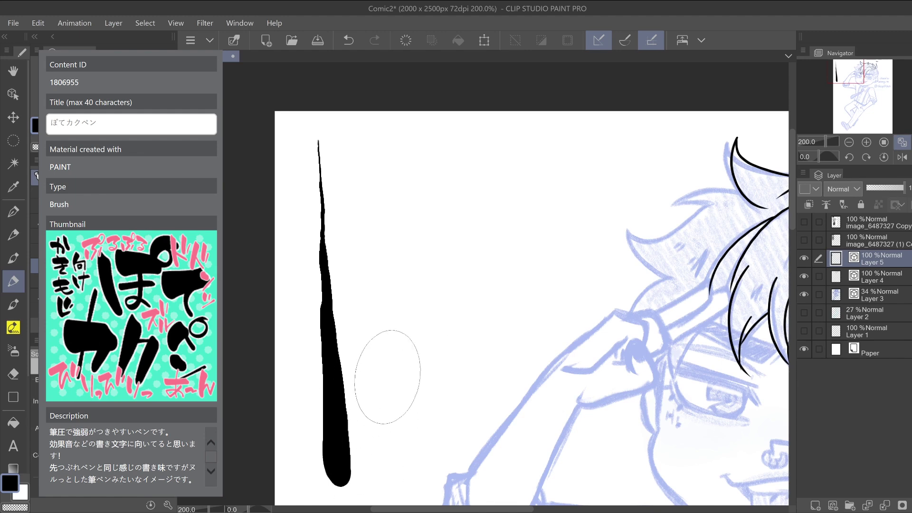
key(ctrl+z)
key(ctrl+z)
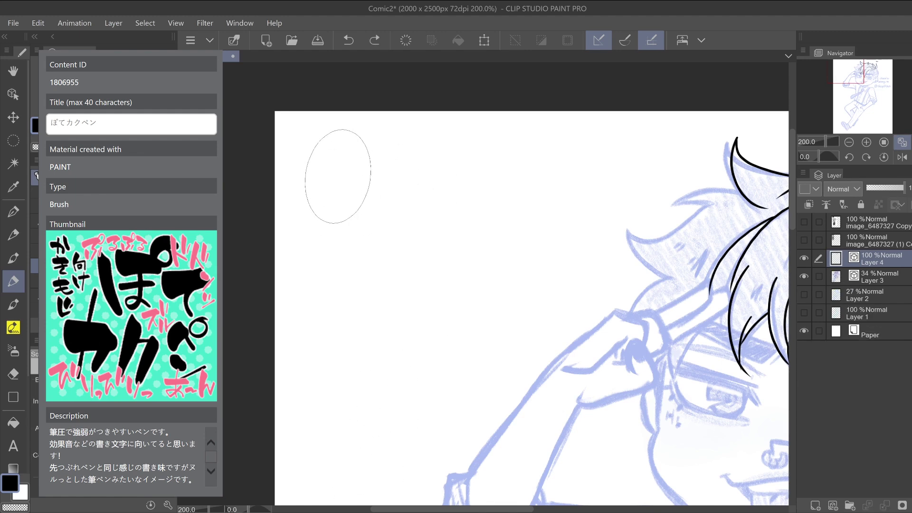
Handwrite "BAM" in large, thick brush lettering on the blank canvas beside the character
mouse_move(299, 199)
mouse_down()
mouse_move(328, 240)
mouse_move(297, 332)
mouse_up()
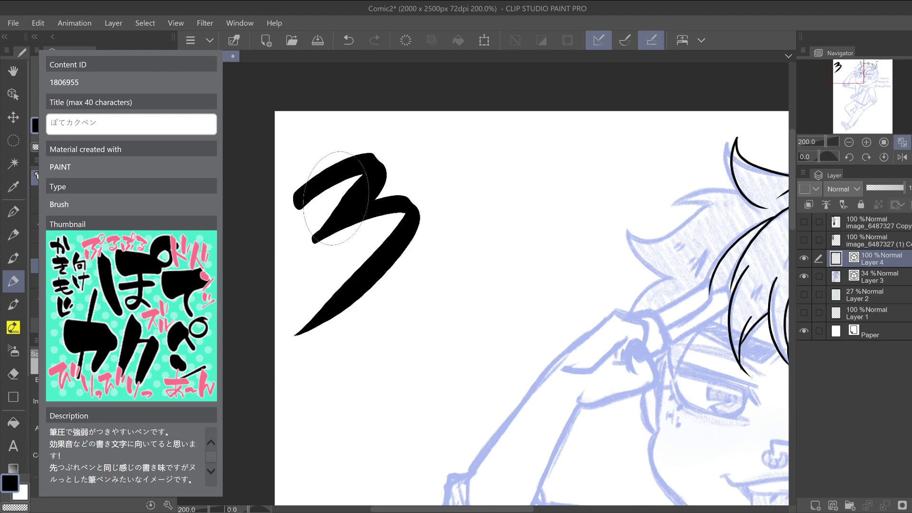
drag(318, 148, 332, 370)
mouse_move(409, 331)
mouse_down()
mouse_move(421, 196)
mouse_move(457, 321)
mouse_up()
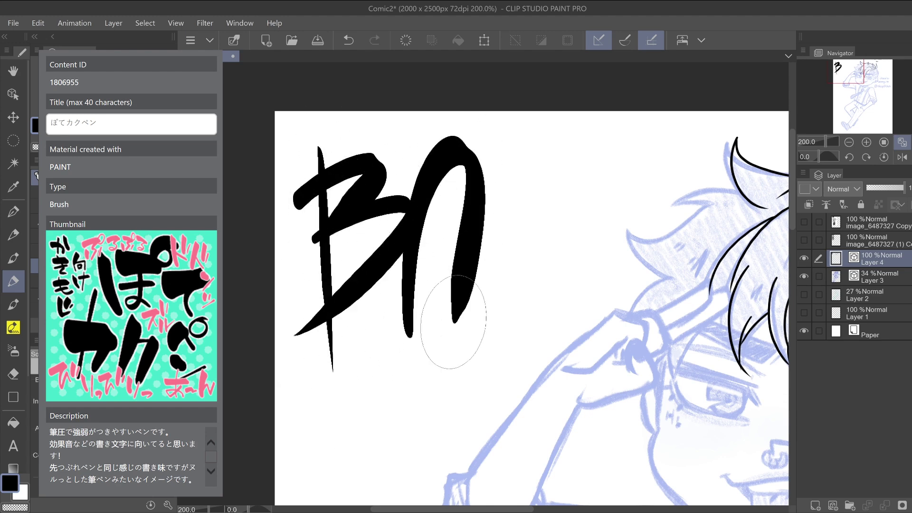
drag(364, 327, 501, 219)
mouse_move(487, 317)
mouse_down()
mouse_move(535, 146)
mouse_move(540, 259)
mouse_move(599, 130)
mouse_move(579, 276)
mouse_move(588, 297)
mouse_up()
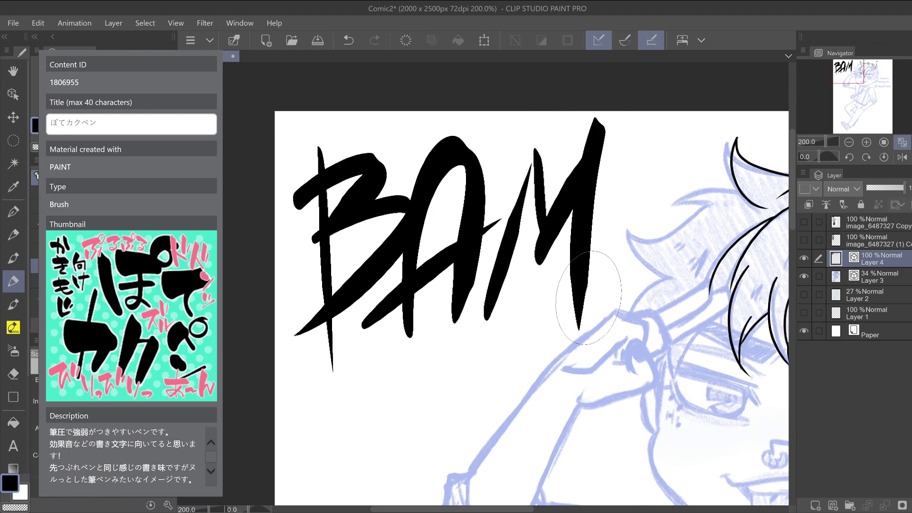
key(ctrl+minus)
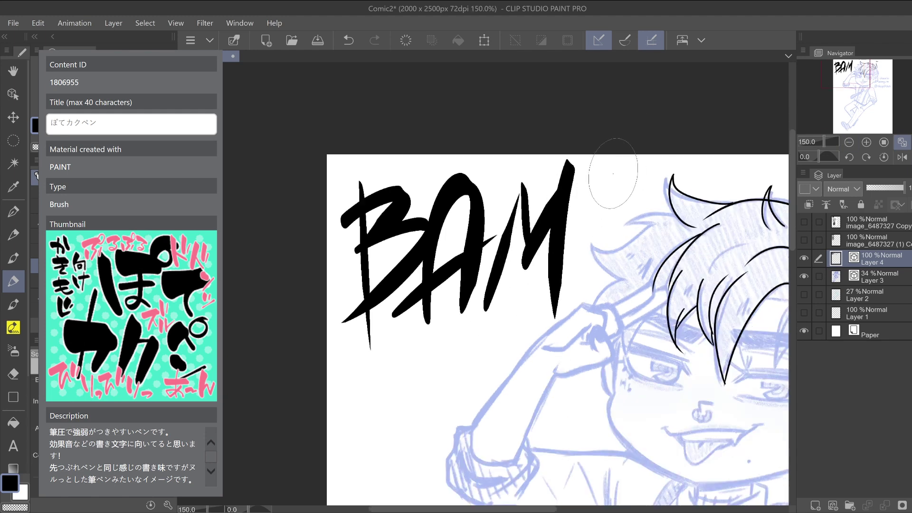
Undo all the strokes of the "BAM" lettering
drag(613, 173, 578, 319)
key(ctrl+z)
key(ctrl+z)
key(ctrl+z)
key(ctrl+z)
key(ctrl+z)
key(ctrl+z)
key(ctrl+z)
key(ctrl+z)
key(ctrl+z)
key(ctrl+z)
key(ctrl+z)
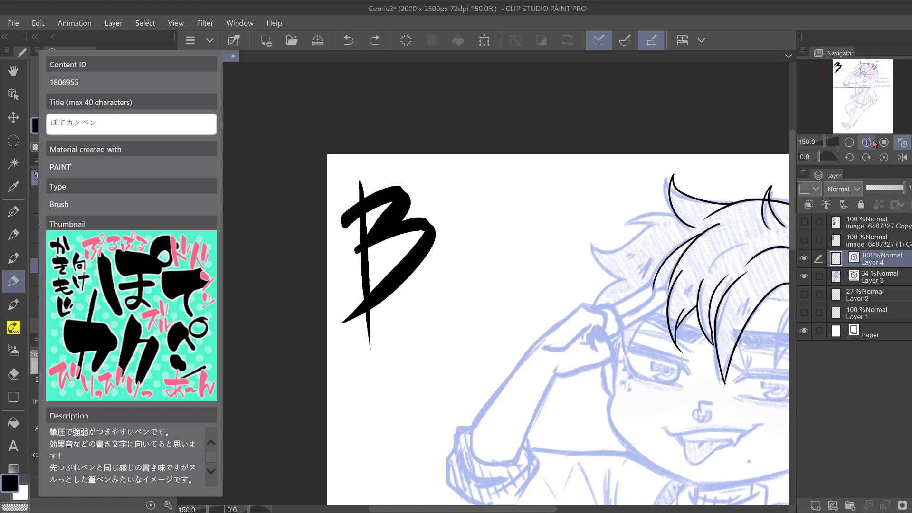
Handwrite large angular test characters in two rows on the blank canvas beside the character's raised arm
click(870, 142)
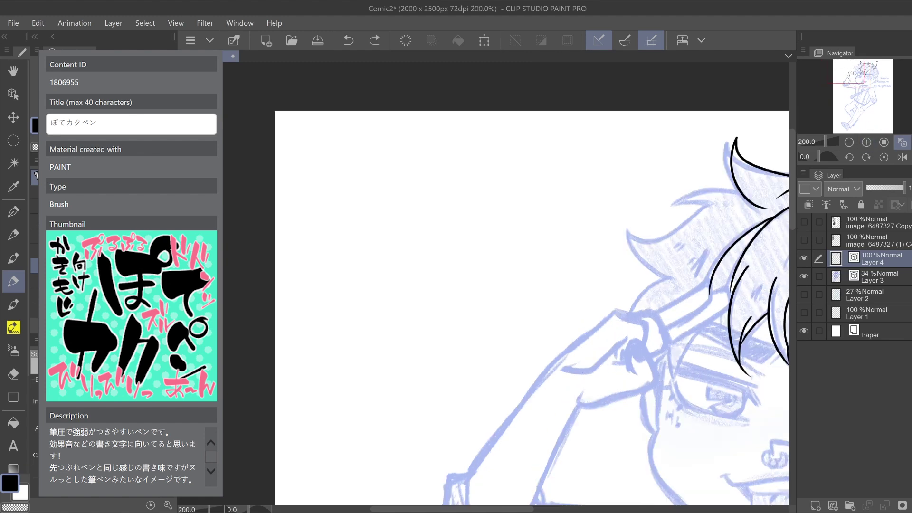
drag(841, 71, 842, 73)
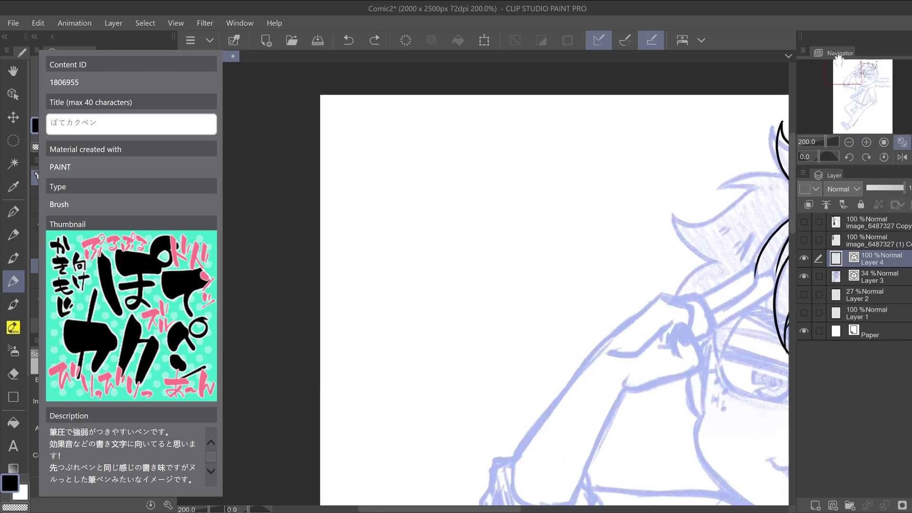
mouse_move(341, 156)
mouse_down()
mouse_move(387, 145)
mouse_move(380, 220)
mouse_up()
drag(343, 246, 435, 220)
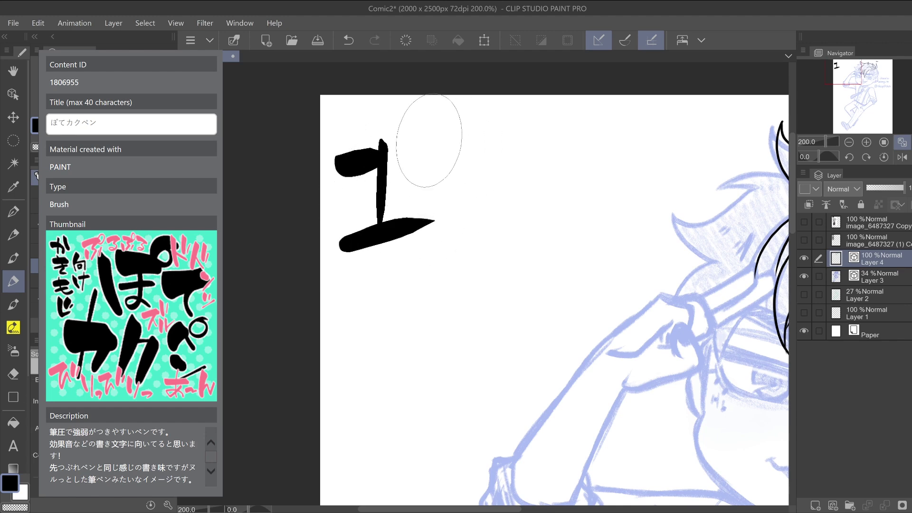
mouse_move(423, 150)
mouse_down()
mouse_move(478, 104)
mouse_move(473, 212)
mouse_move(456, 218)
mouse_move(536, 200)
mouse_up()
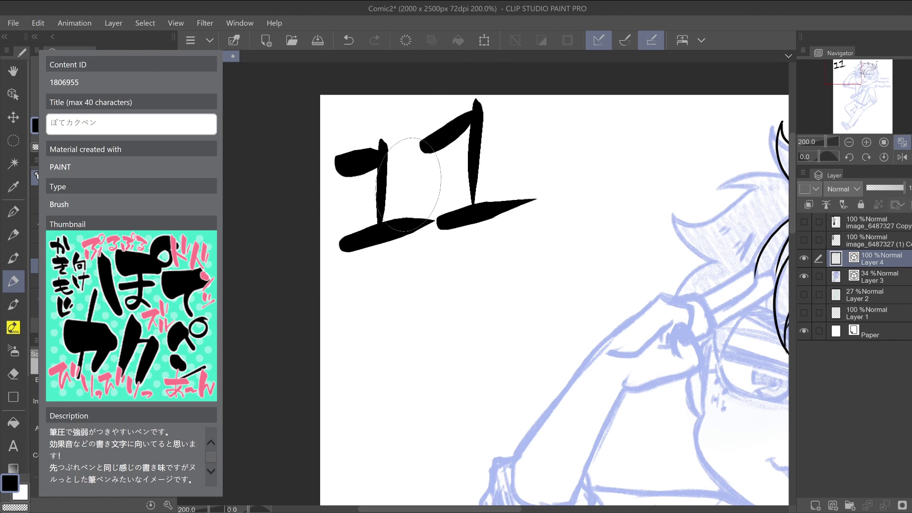
mouse_move(414, 178)
mouse_down()
mouse_move(418, 209)
mouse_move(411, 180)
mouse_move(432, 187)
mouse_move(408, 214)
mouse_up()
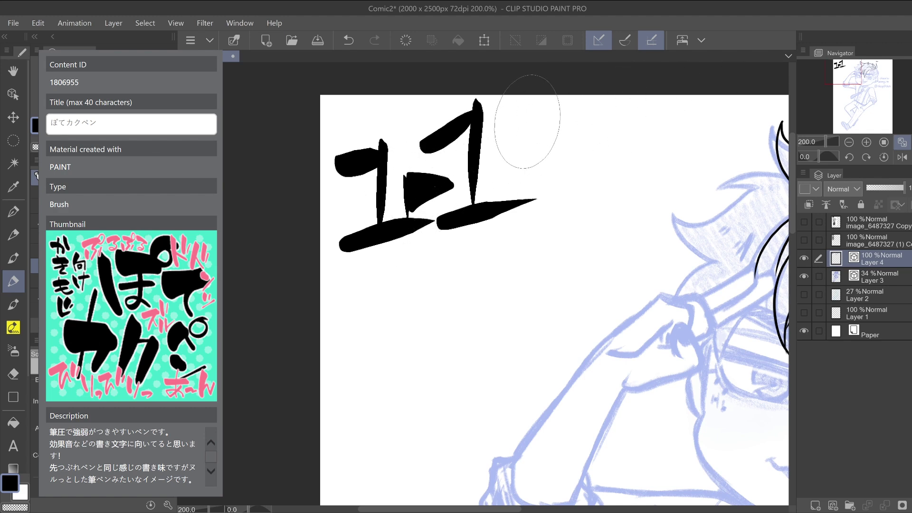
mouse_move(523, 125)
mouse_down()
mouse_move(580, 106)
mouse_move(559, 202)
mouse_move(637, 147)
mouse_move(638, 195)
mouse_up()
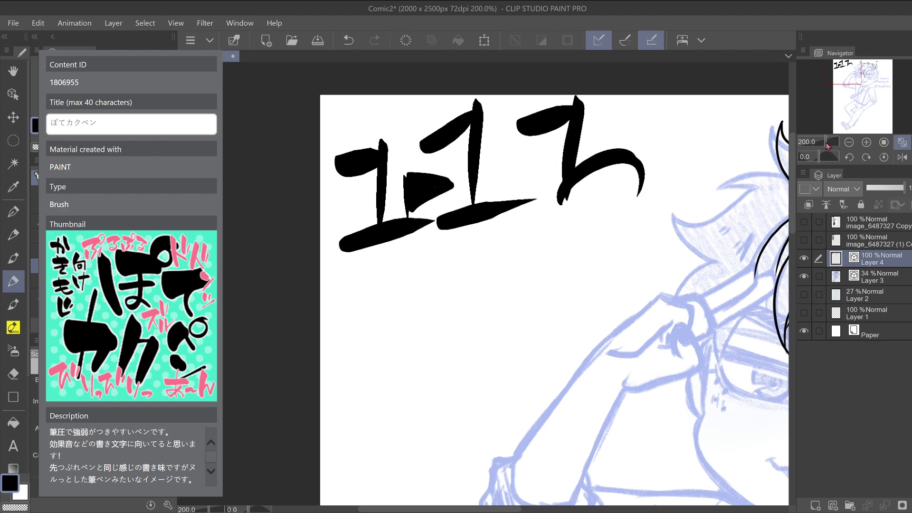
click(850, 142)
click(842, 73)
mouse_move(430, 265)
mouse_down()
mouse_move(473, 245)
mouse_move(482, 311)
mouse_move(493, 292)
mouse_up()
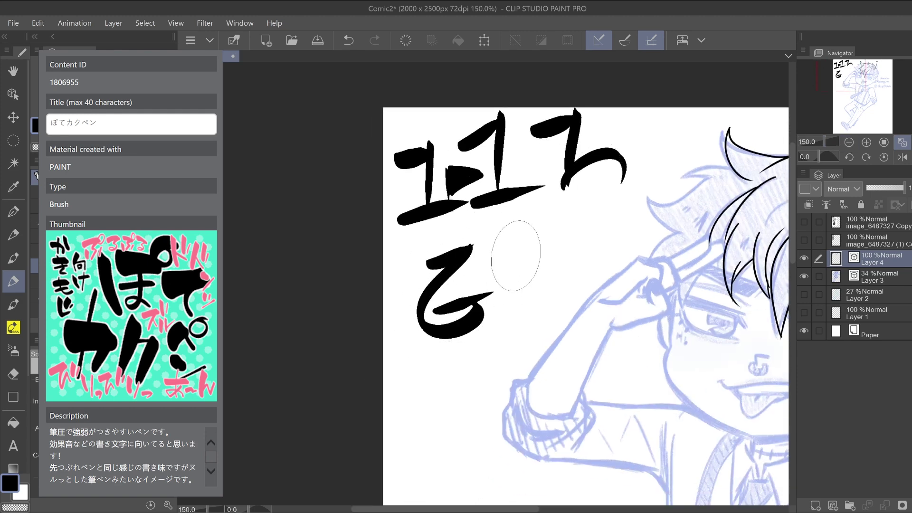
drag(841, 74, 849, 75)
click(850, 142)
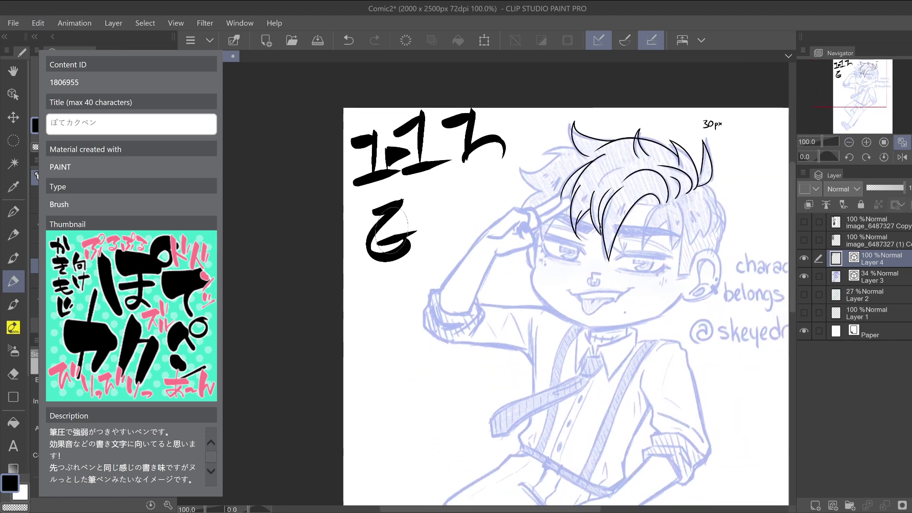
Undo the angular test characters one stroke at a time until the canvas beside the character is blank
key(ctrl+z)
key(ctrl+z)
key(ctrl+z)
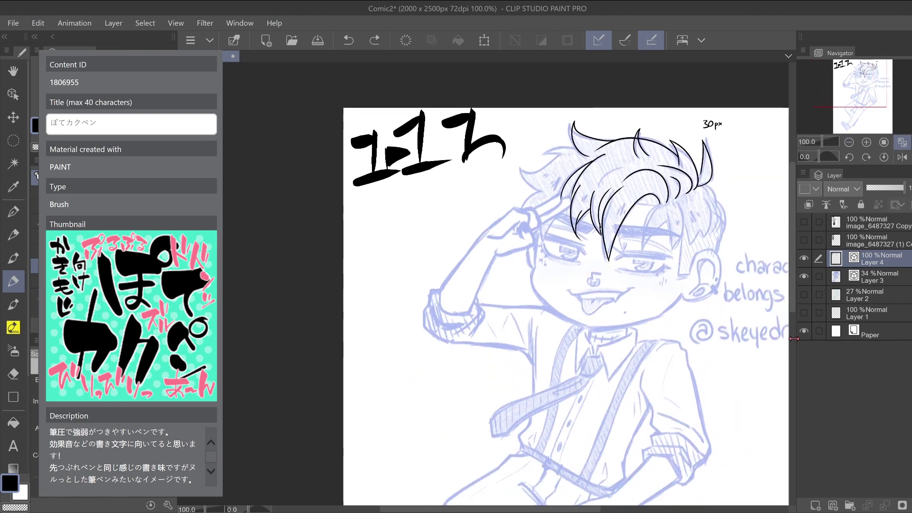
key(ctrl+z)
key(ctrl+z)
key(ctrl+z)
key(ctrl+z)
key(ctrl+z)
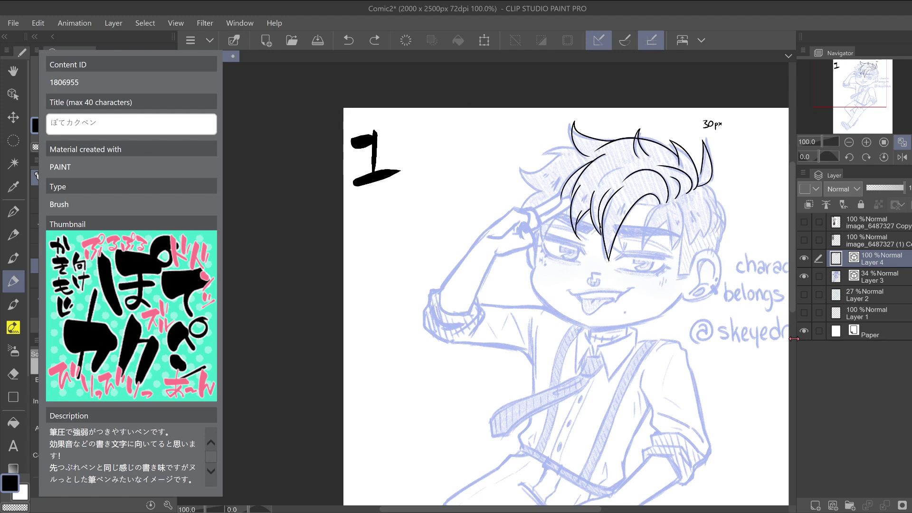
key(ctrl+z)
key(ctrl+z)
key(ctrl+z)
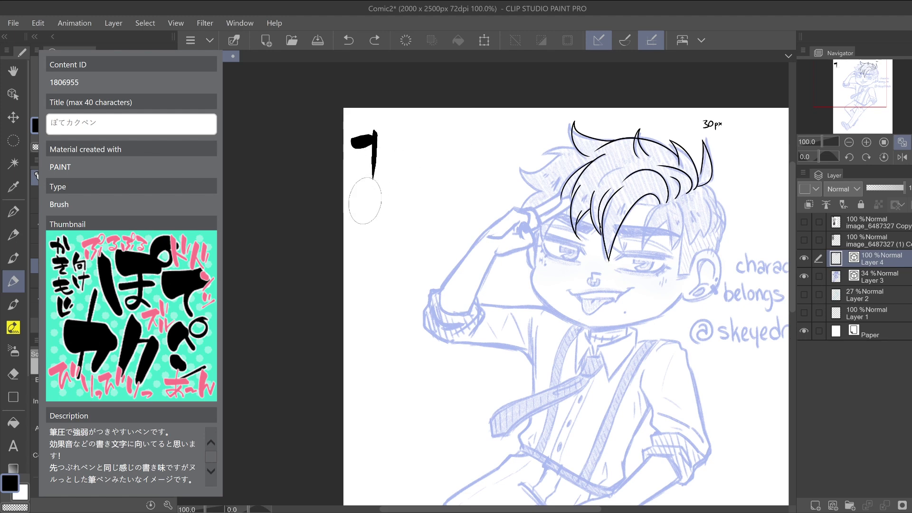
key(ctrl+z)
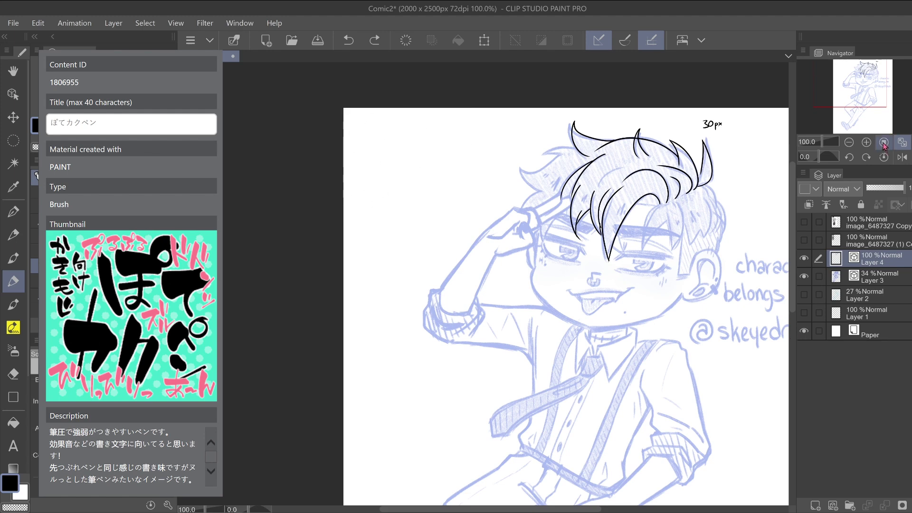
Try wavy thick and thin test strokes over the eye beneath the fringe, and undo them
click(866, 143)
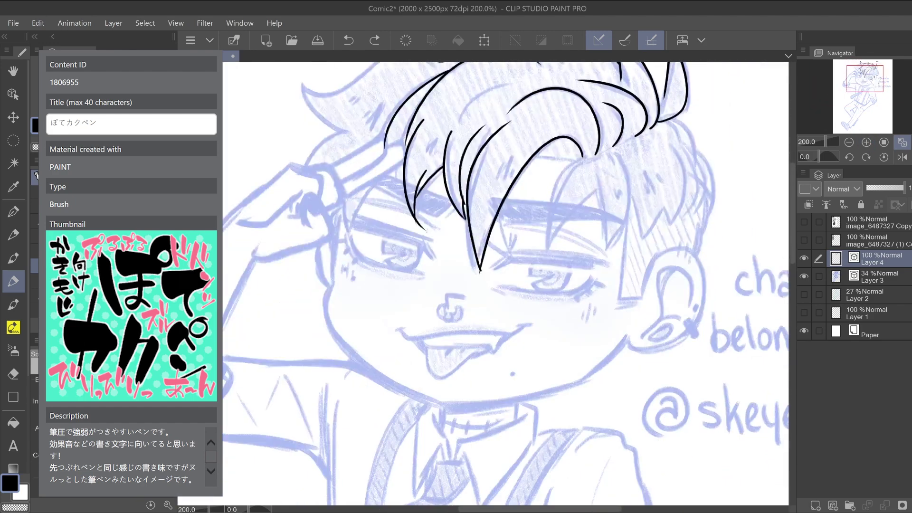
click(867, 142)
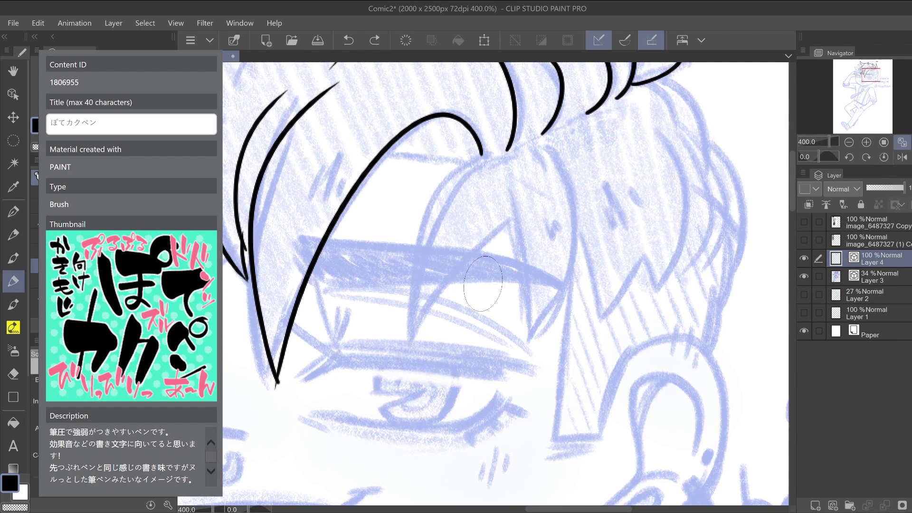
mouse_move(440, 233)
mouse_down()
mouse_move(433, 286)
mouse_move(447, 355)
mouse_up()
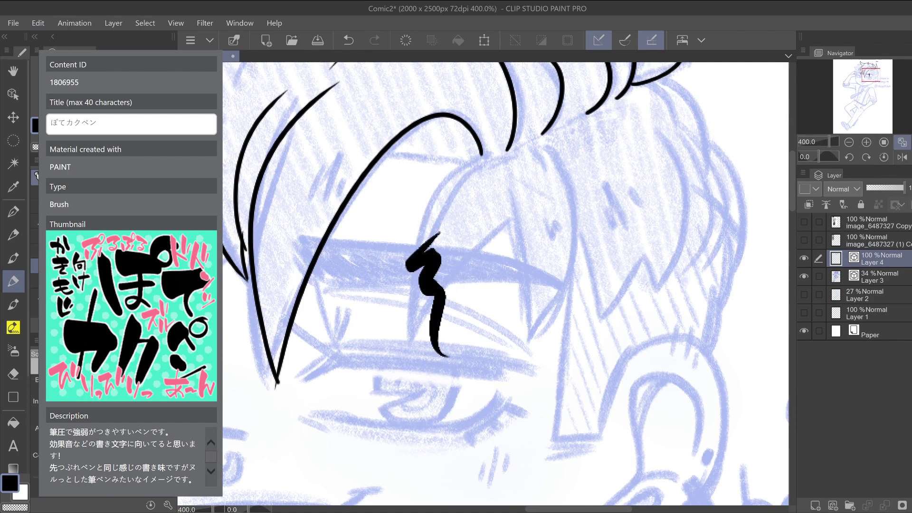
drag(396, 260, 385, 351)
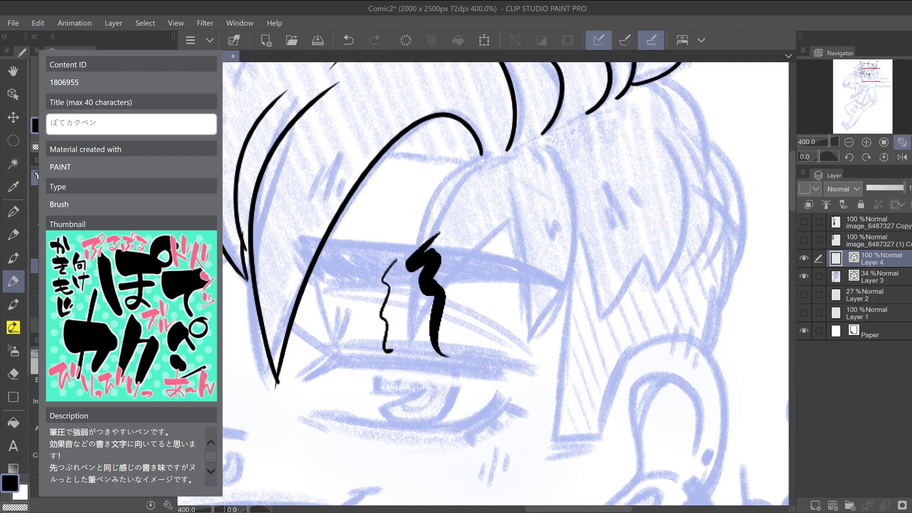
drag(366, 262, 356, 394)
key(ctrl+z)
key(ctrl+z)
key(ctrl+z)
key(ctrl+z)
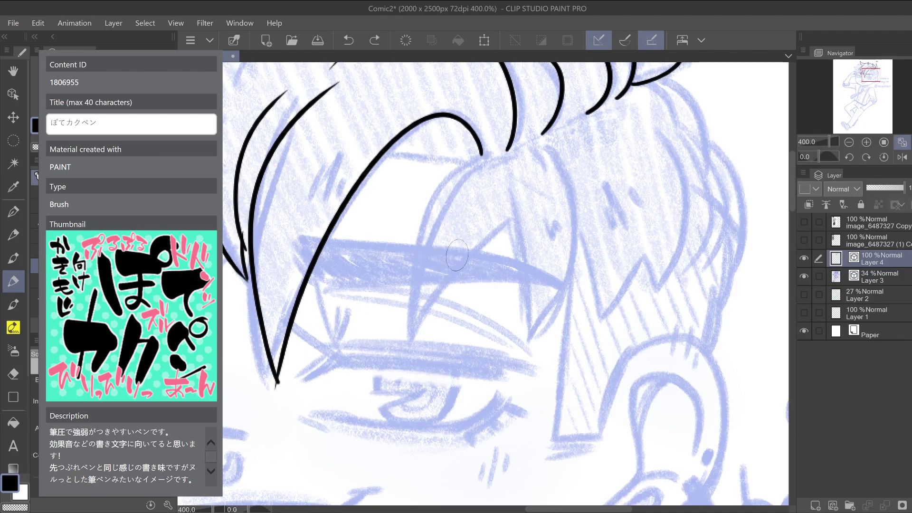
Ink the split fringe lock hanging over the eye, with two pointed tips and a gap between them
mouse_move(489, 152)
mouse_down()
mouse_move(471, 160)
mouse_move(413, 336)
mouse_up()
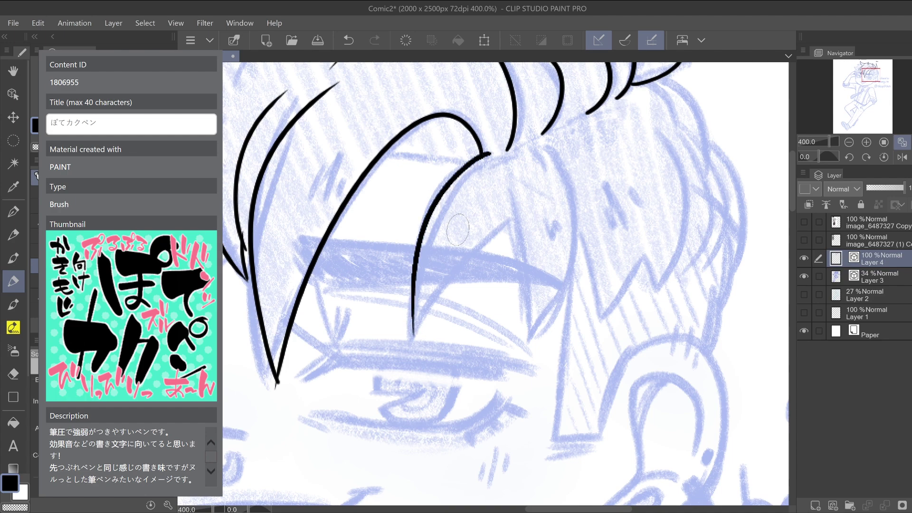
key(ctrl+z)
mouse_move(490, 153)
mouse_down()
mouse_move(420, 276)
mouse_move(414, 348)
mouse_move(442, 297)
mouse_move(521, 209)
mouse_move(504, 225)
mouse_up()
mouse_move(415, 350)
mouse_down()
mouse_move(455, 288)
mouse_move(506, 222)
mouse_up()
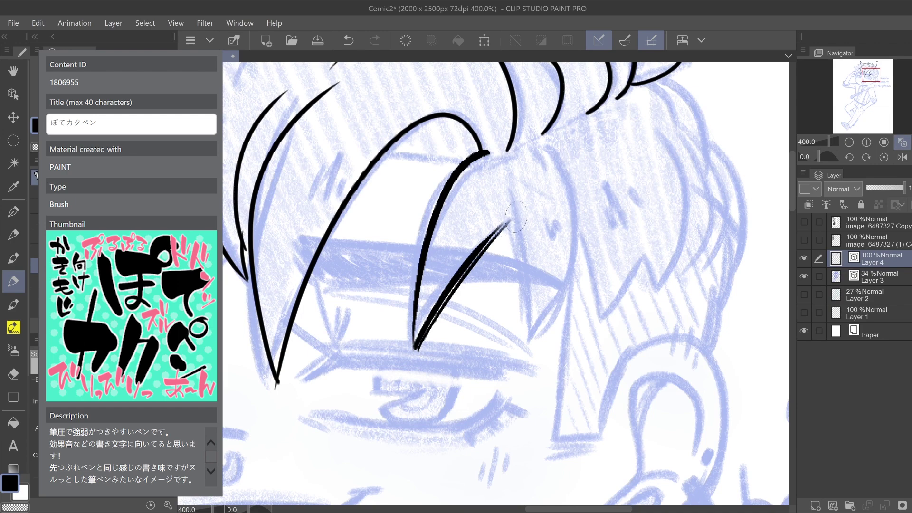
drag(547, 144, 520, 333)
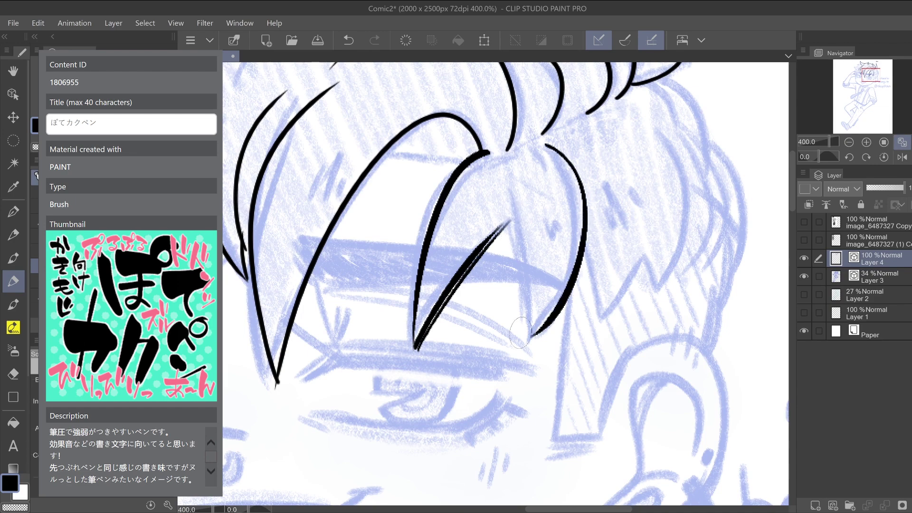
drag(506, 203, 532, 336)
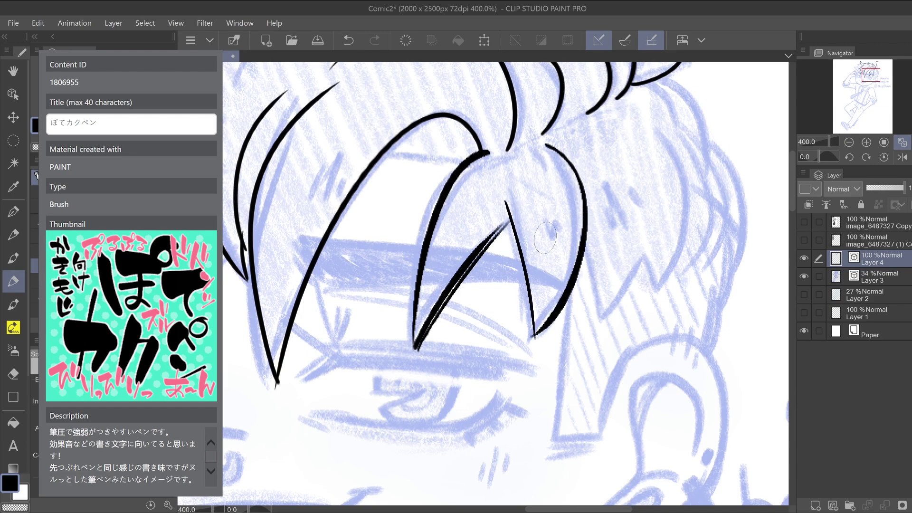
key(ctrl+z)
mouse_move(508, 204)
mouse_down()
mouse_move(523, 349)
mouse_move(535, 335)
mouse_up()
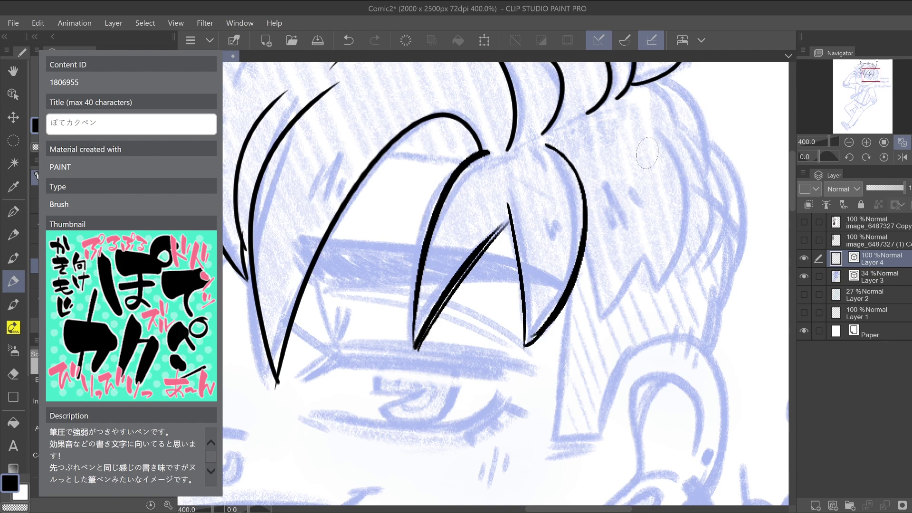
Ink the jagged side strands above the ear and the curved strands falling behind them
mouse_move(643, 116)
mouse_down()
mouse_move(684, 209)
mouse_move(646, 302)
mouse_up()
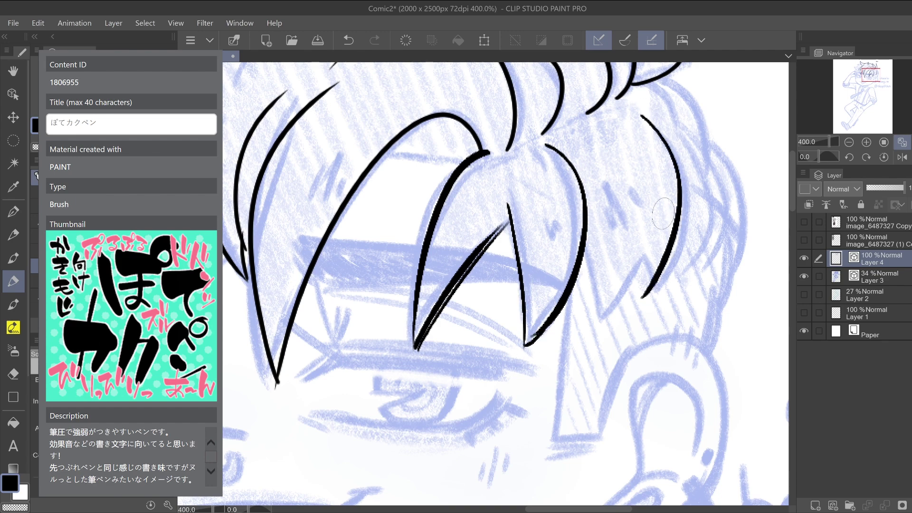
key(ctrl+z)
mouse_move(644, 116)
mouse_down()
mouse_move(684, 207)
mouse_move(645, 288)
mouse_move(651, 309)
mouse_move(645, 245)
mouse_move(609, 309)
mouse_up()
drag(587, 243, 613, 321)
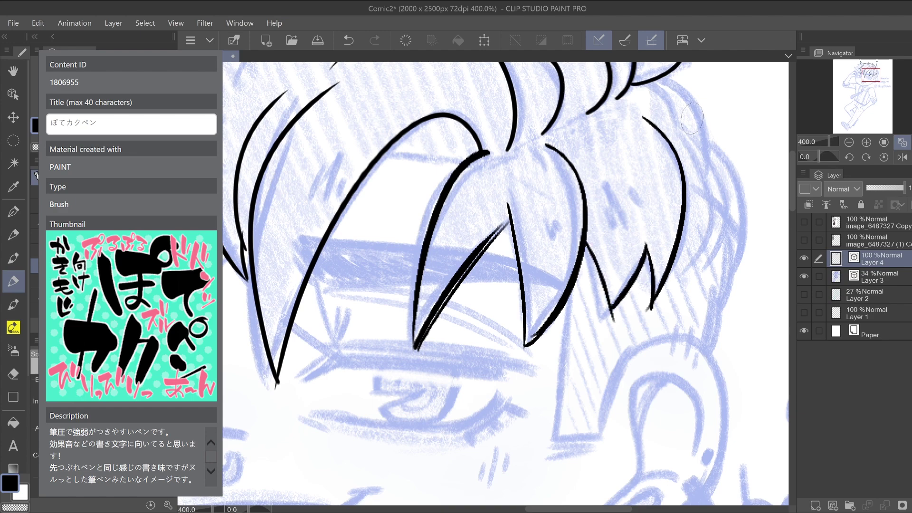
mouse_move(652, 82)
mouse_down()
mouse_move(677, 92)
mouse_move(703, 214)
mouse_up()
drag(674, 124, 677, 291)
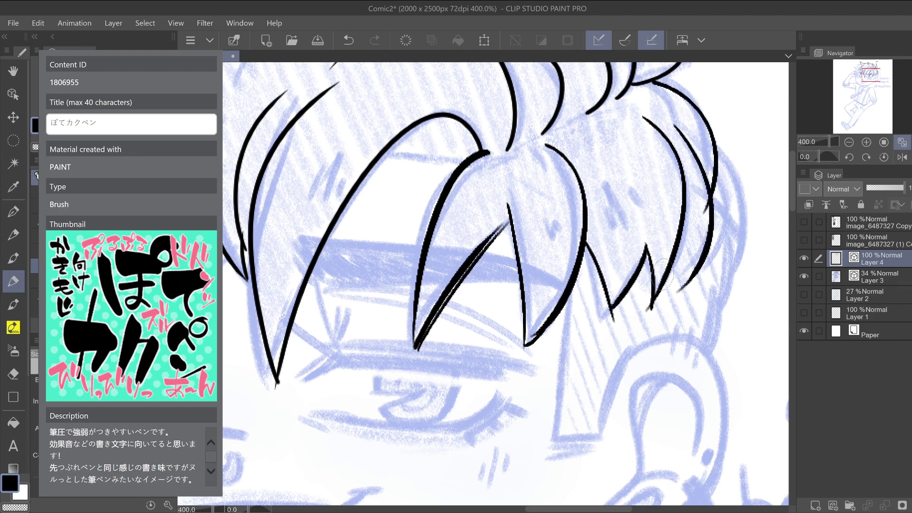
scroll(505, 283, right, 1)
key(ctrl+z)
mouse_move(654, 128)
mouse_down()
mouse_move(677, 187)
mouse_move(637, 267)
mouse_up()
key(ctrl+z)
drag(651, 128, 646, 293)
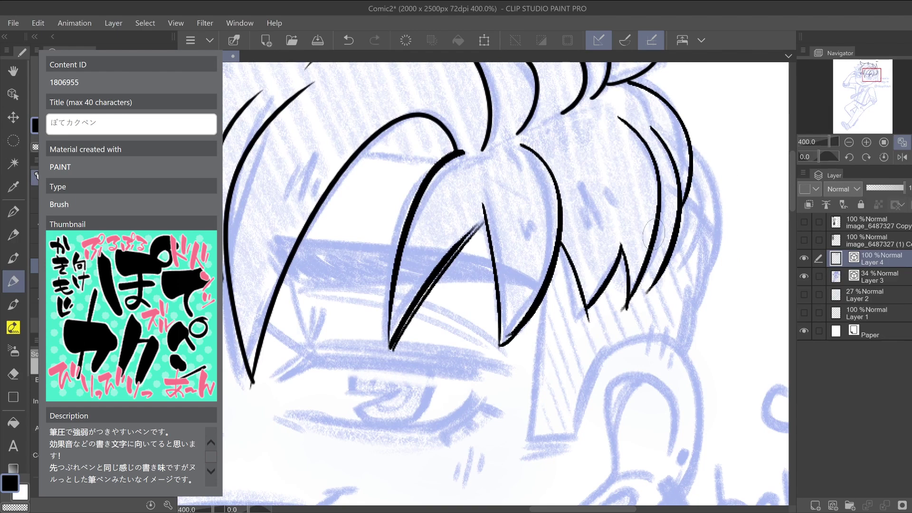
Ink the sideburn in front of the ear and the outer contour of the ear down to the lobe
scroll(505, 284, down, 3)
scroll(506, 284, left, 1)
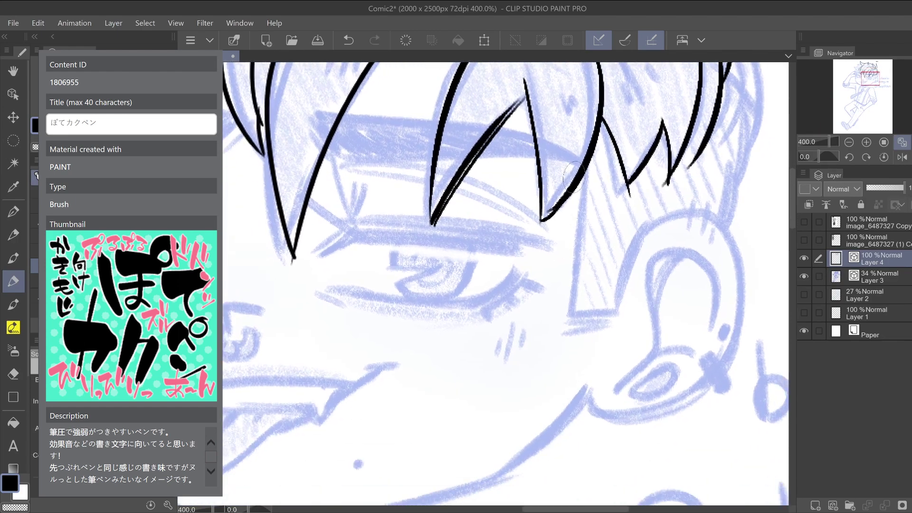
drag(581, 177, 567, 311)
mouse_move(579, 178)
mouse_down()
mouse_move(565, 303)
mouse_move(619, 291)
mouse_up()
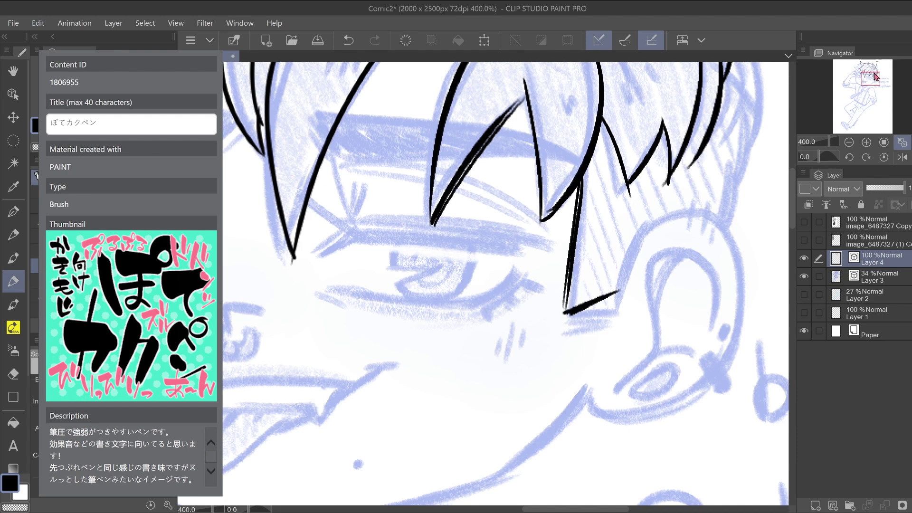
drag(728, 163, 620, 198)
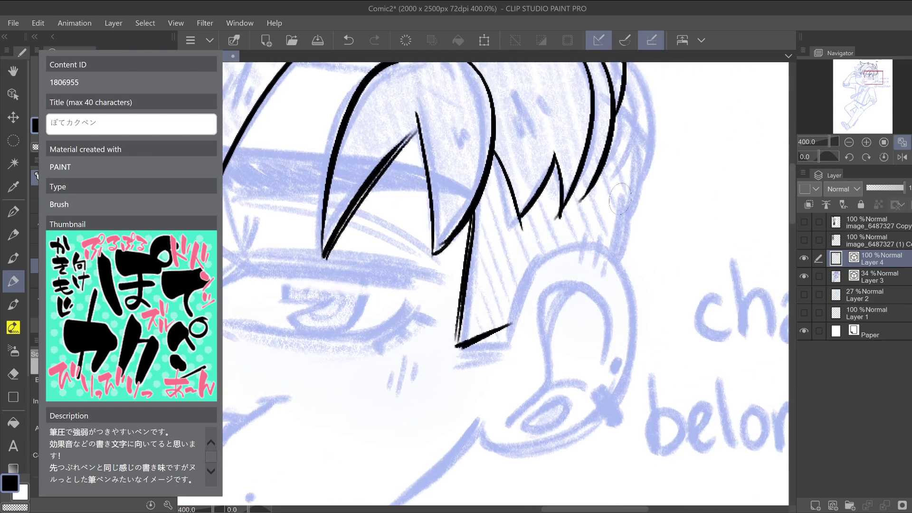
mouse_move(508, 328)
mouse_down()
mouse_move(535, 259)
mouse_move(560, 418)
mouse_move(485, 432)
mouse_up()
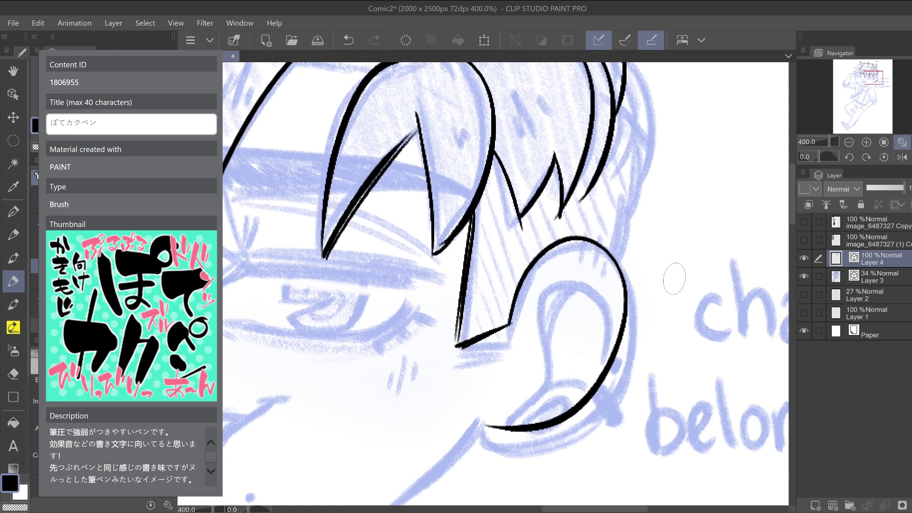
Redraw the outer ear contour down to the lobe and ink the strand at the back of the head above it
key(ctrl+z)
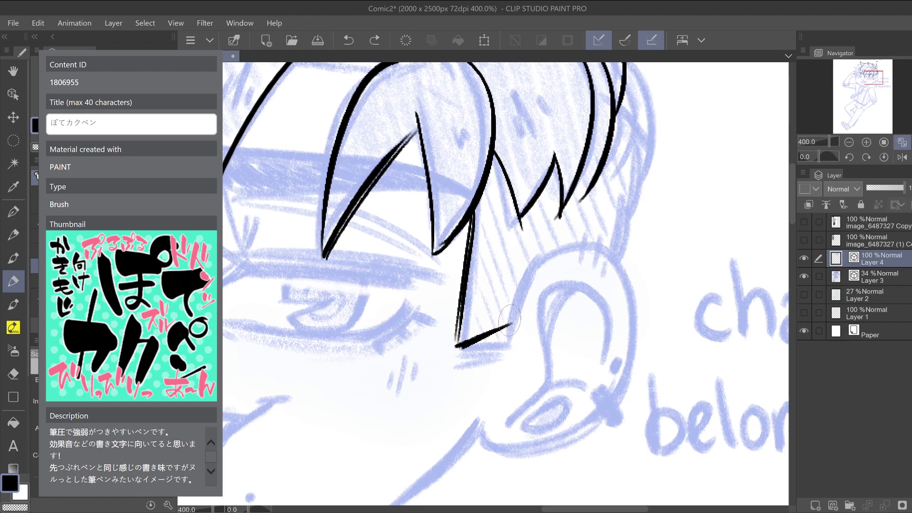
mouse_move(509, 319)
mouse_down()
mouse_move(613, 271)
mouse_move(491, 412)
mouse_up()
drag(634, 80, 612, 250)
Hide the blue sketch on Layer 3 to examine the inked hair on its own, and show the sketch again
click(849, 143)
click(848, 144)
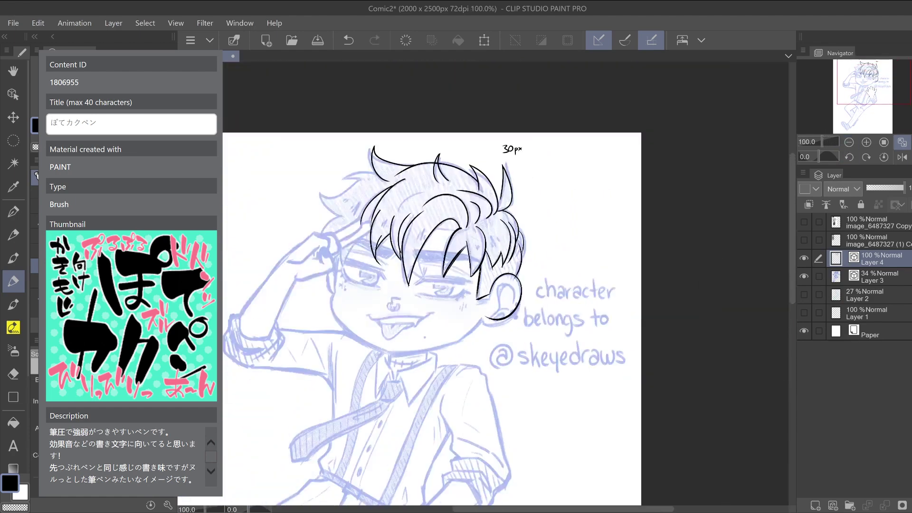
click(804, 276)
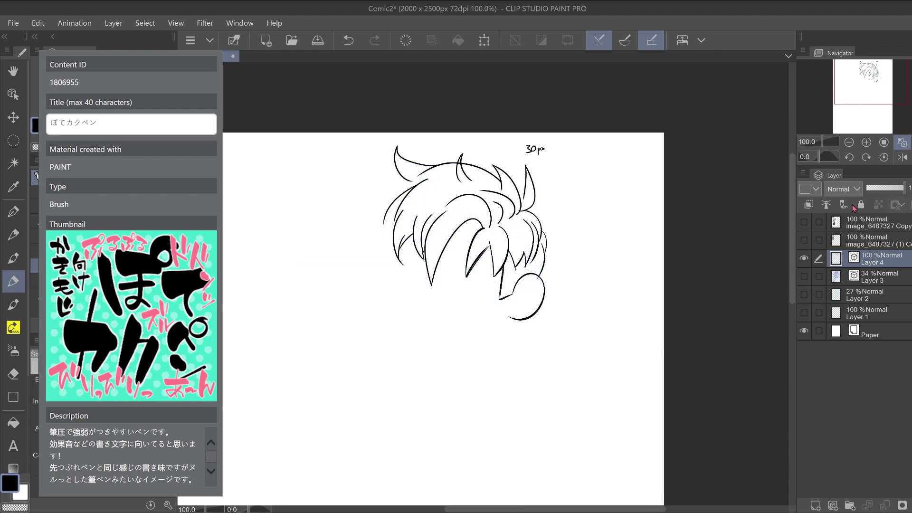
click(867, 142)
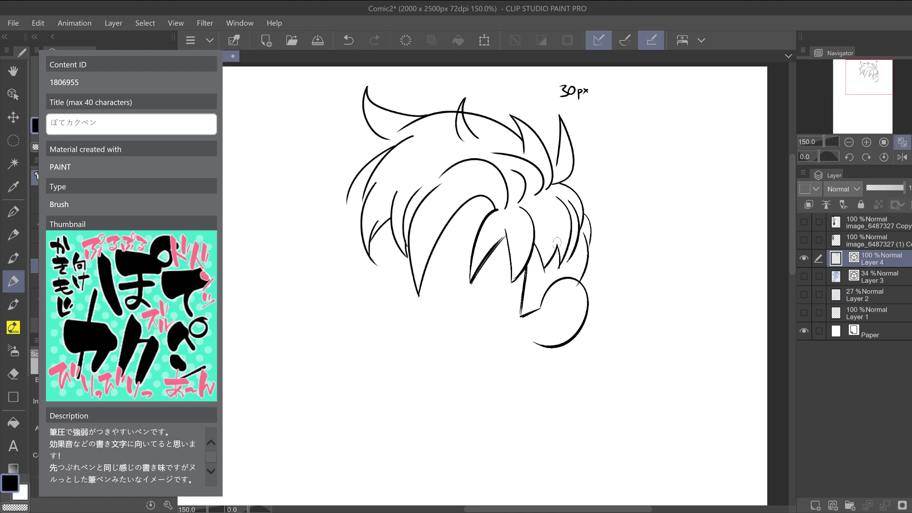
click(805, 277)
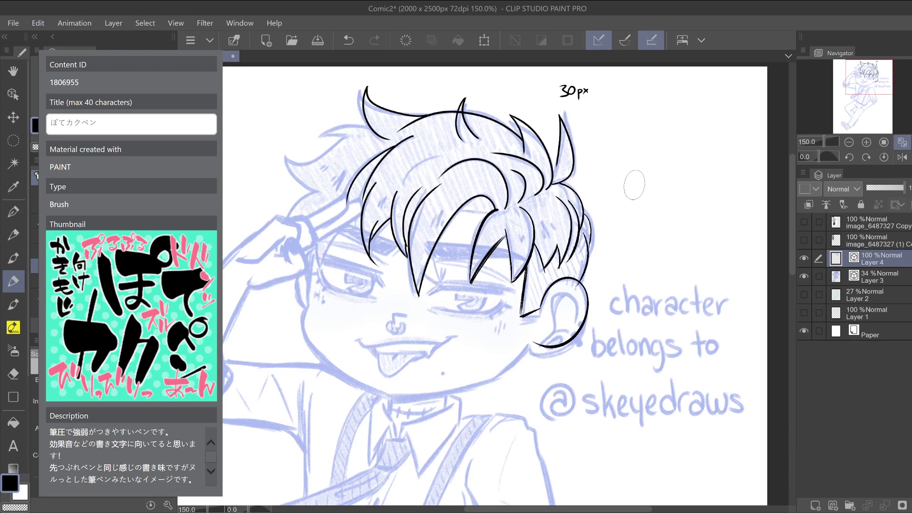
Try two bold curved test strokes in the blank area beside the head, and undo them
mouse_move(608, 175)
mouse_down()
mouse_move(624, 237)
mouse_move(611, 253)
mouse_up()
mouse_move(608, 214)
mouse_down()
mouse_move(620, 238)
mouse_move(598, 291)
mouse_up()
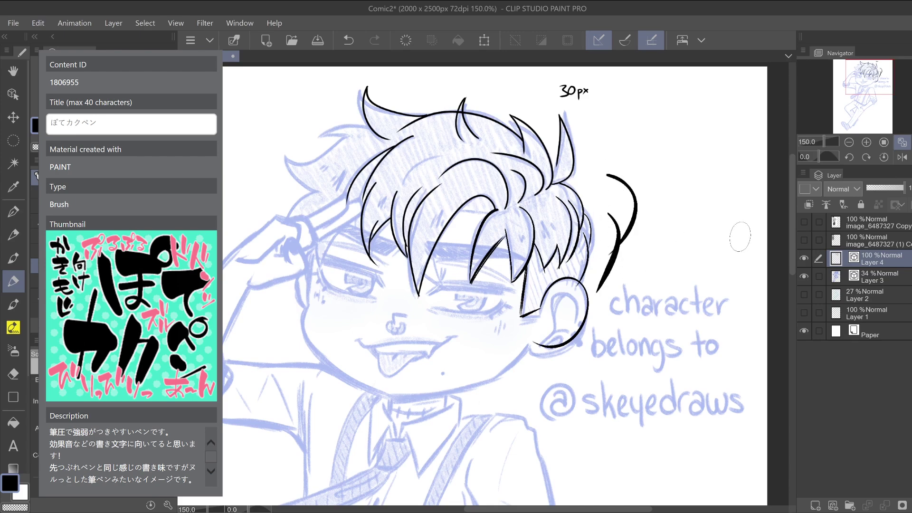
key(ctrl+z)
key(ctrl+z)
key(ctrl+z)
Add a new vector layer above the inked hair layer and save the drawing
drag(851, 73, 844, 75)
click(833, 506)
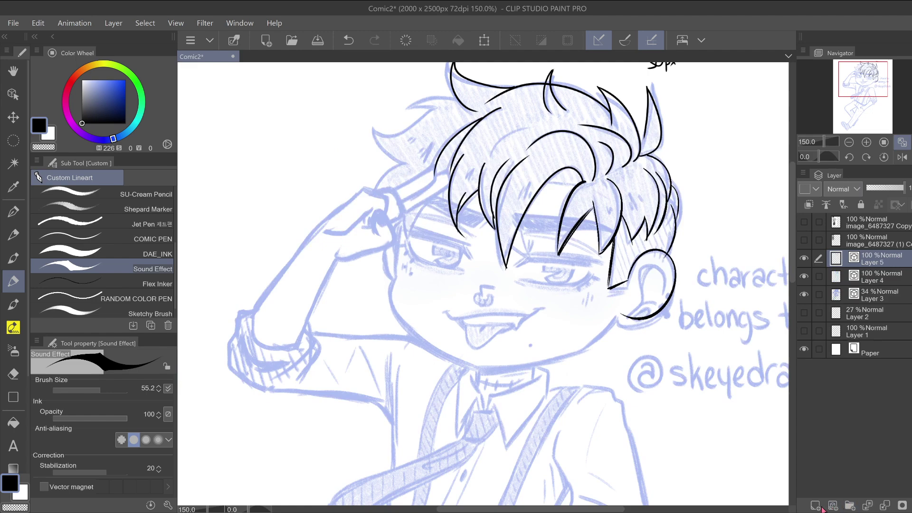
key(ctrl+s)
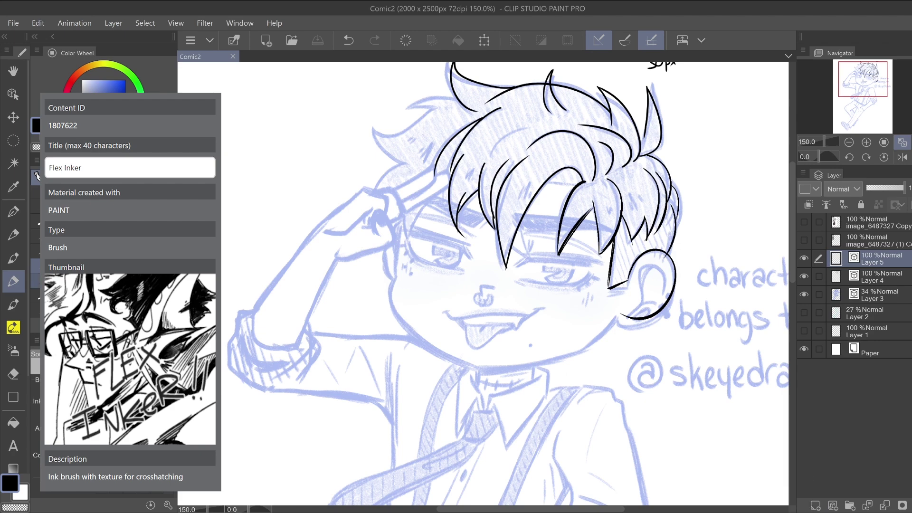
Switch from the Sound Effect brush to the Flex Inker brush for inking on the new layer
key(.)
click(701, 148)
click(866, 142)
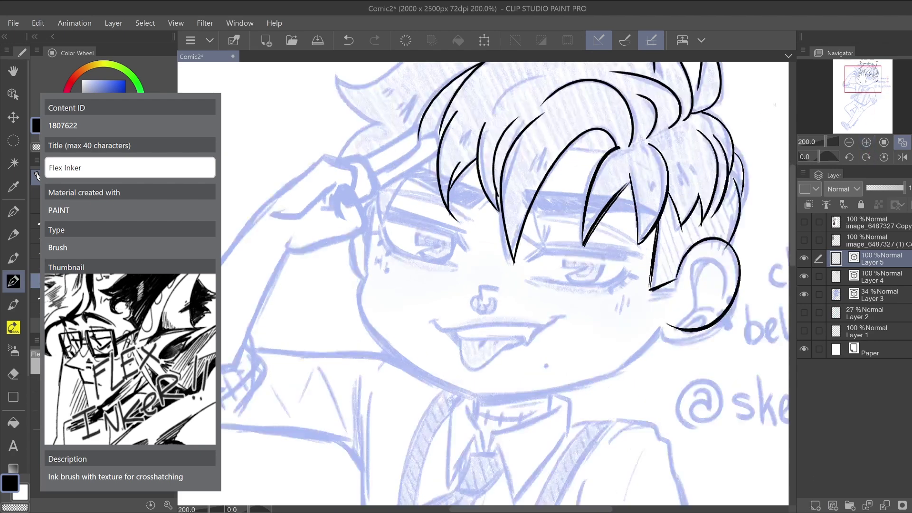
drag(863, 79, 862, 80)
click(866, 142)
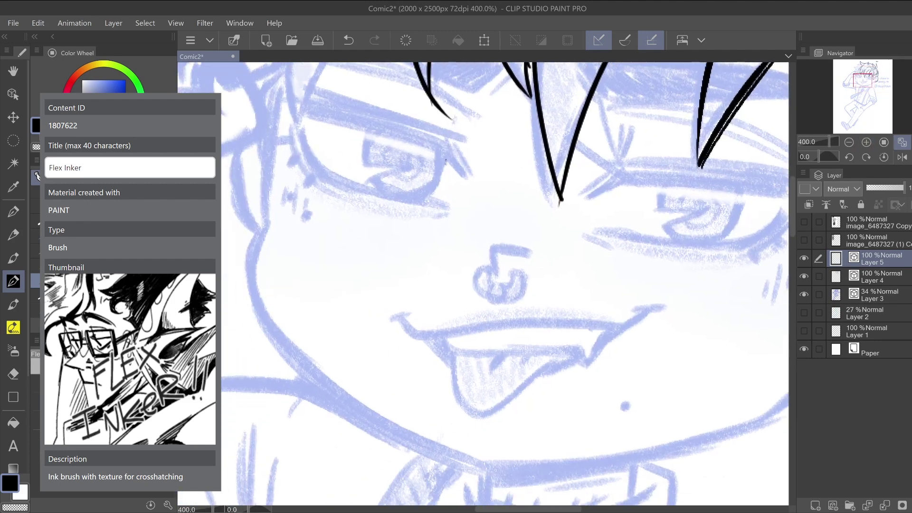
Try a zigzag on the cheek and two wavy test strokes across the nose and mouth, and undo them
drag(362, 225, 401, 257)
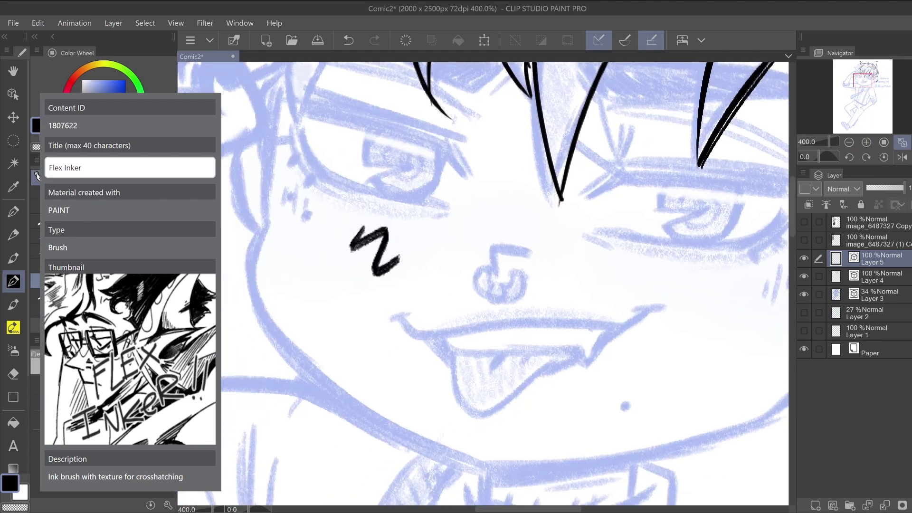
click(849, 142)
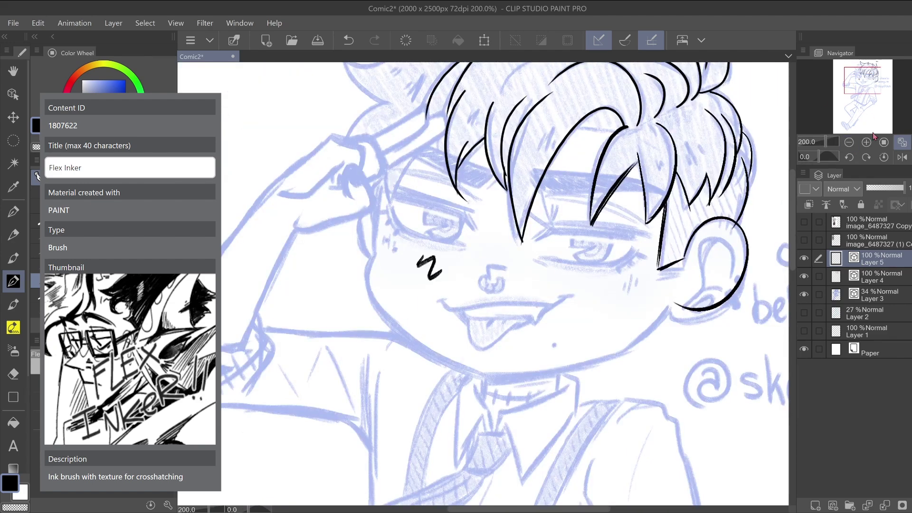
click(867, 142)
drag(429, 216, 487, 368)
mouse_move(468, 174)
mouse_down()
mouse_move(502, 315)
mouse_move(536, 396)
mouse_up()
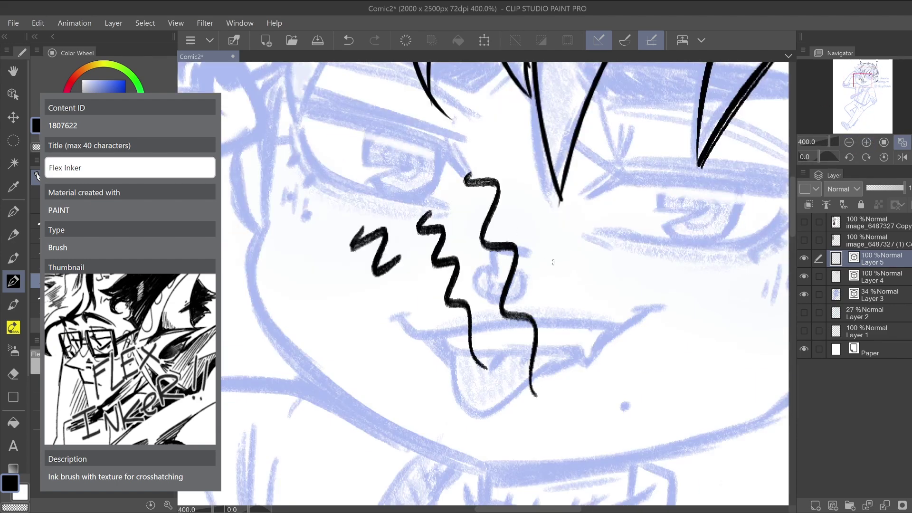
key(ctrl+z)
key(ctrl+z)
key(ctrl+z)
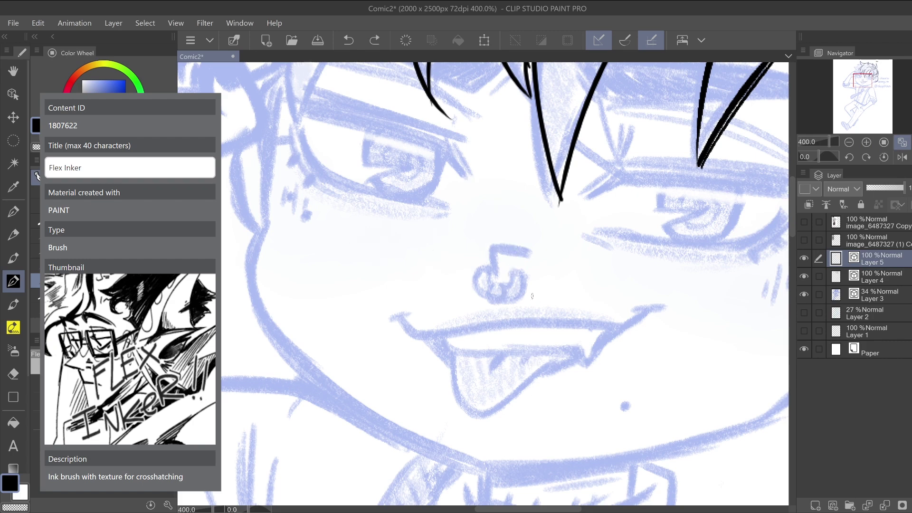
click(867, 157)
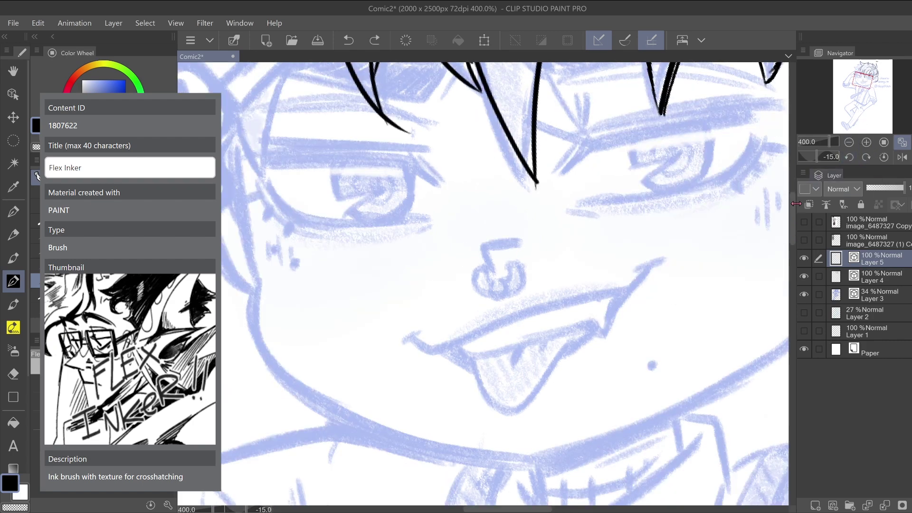
click(849, 143)
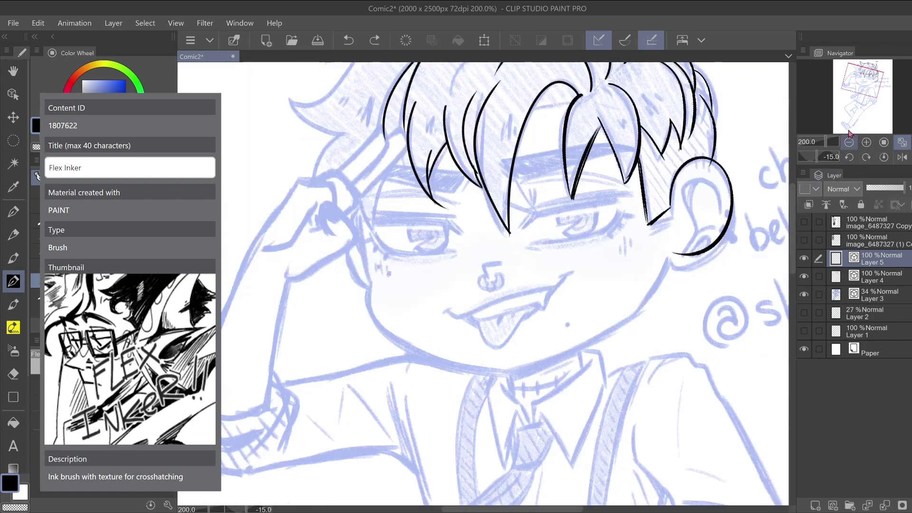
click(884, 158)
Ink the pointed upper tuft of the hair above the raised hand and write the number 6 above it
drag(861, 74, 859, 68)
click(867, 142)
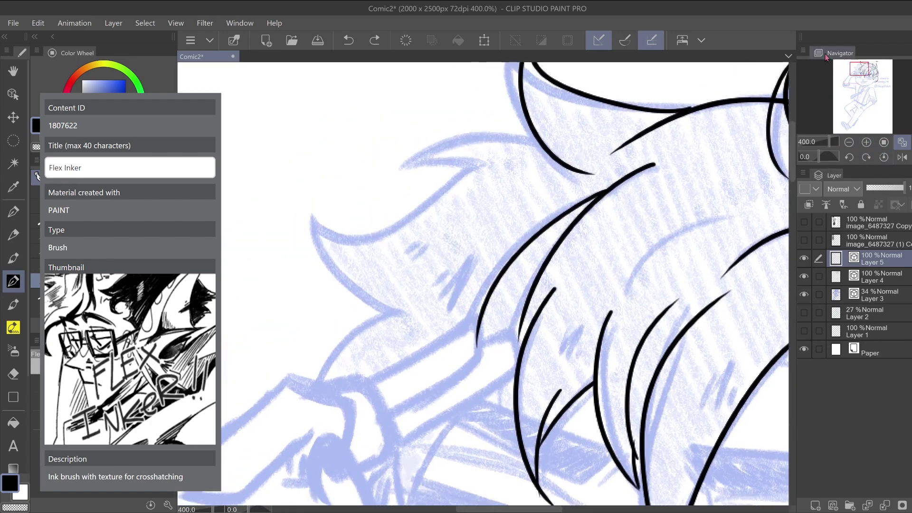
mouse_move(537, 138)
mouse_down()
mouse_move(393, 167)
mouse_move(470, 167)
mouse_up()
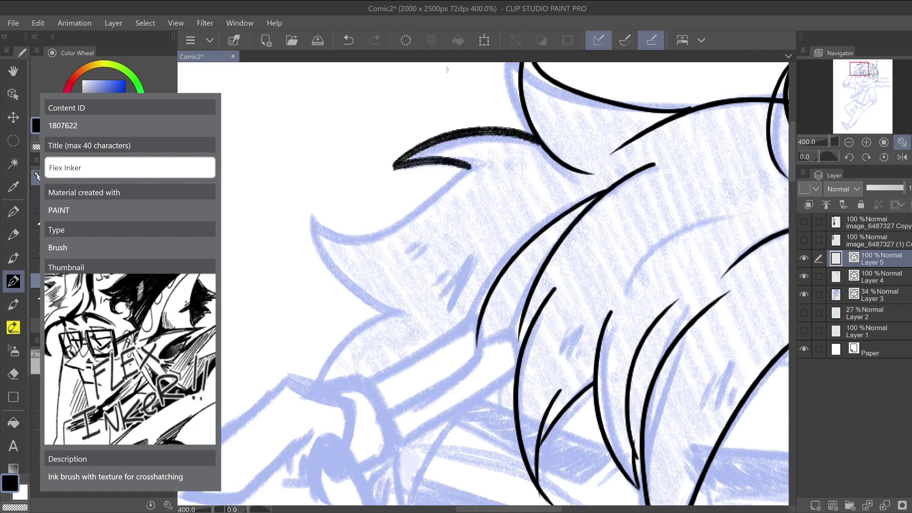
drag(448, 70, 430, 102)
Try writing the number 15 in thick strokes in the blank area beside the tuft, and undo it
drag(859, 71, 858, 72)
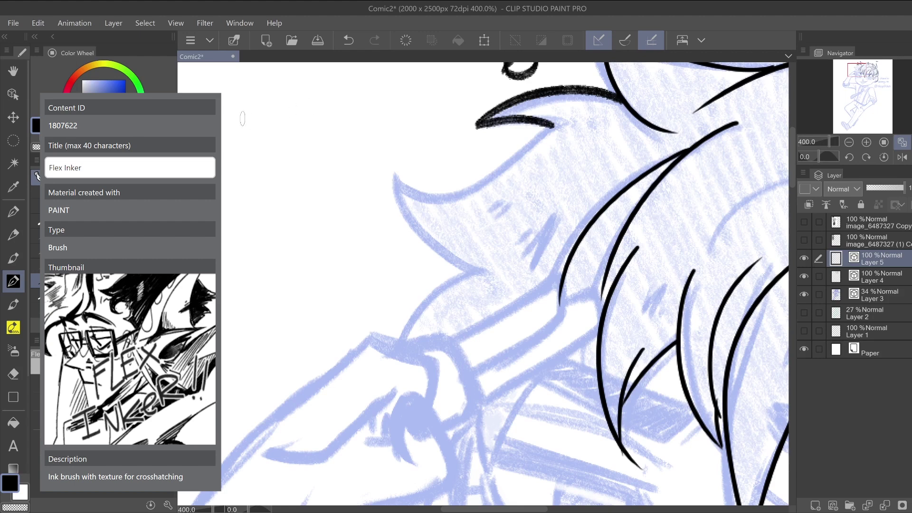
drag(242, 104, 247, 173)
mouse_move(307, 94)
mouse_down()
mouse_move(275, 95)
mouse_move(284, 168)
mouse_up()
drag(278, 93, 312, 95)
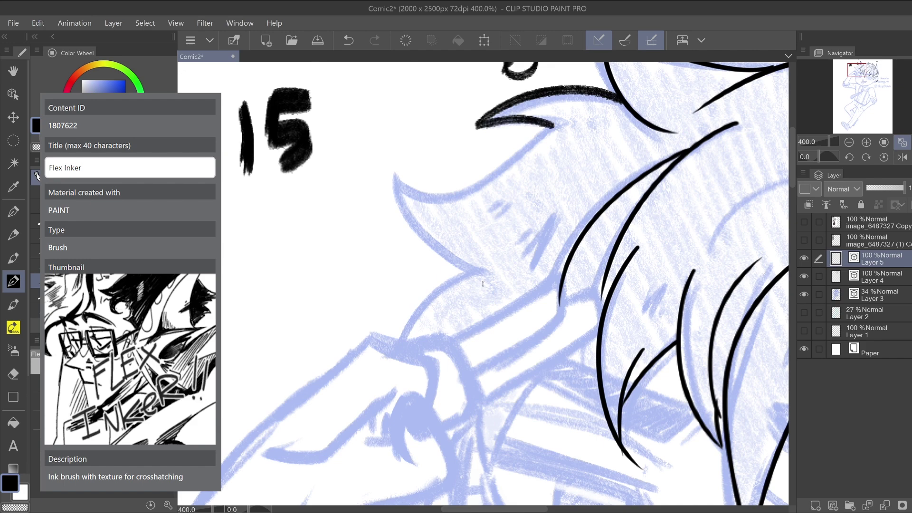
key(ctrl+z)
key(ctrl+z)
key(ctrl+z)
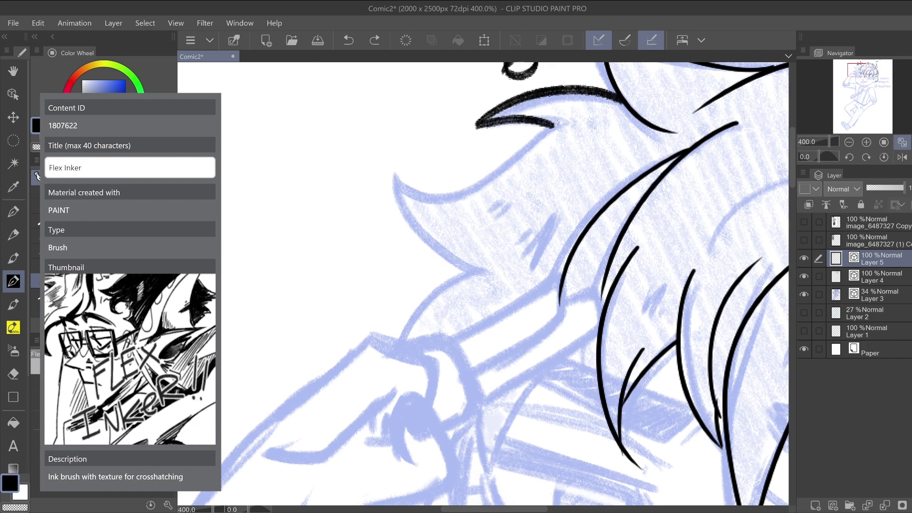
Ink the large side lock below the upper tuft, with its upturned tip and curved lower edge
mouse_move(572, 121)
mouse_down()
mouse_move(408, 200)
mouse_move(380, 202)
mouse_up()
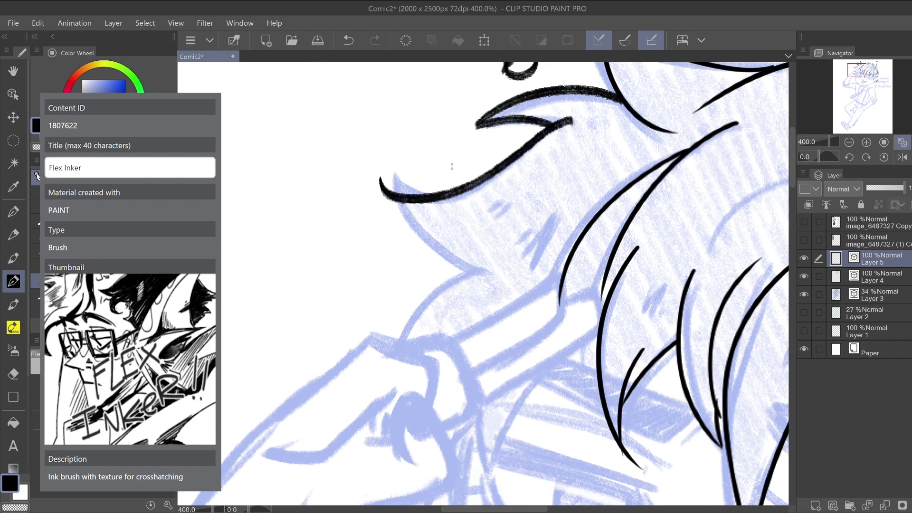
key(ctrl+z)
mouse_move(577, 123)
mouse_down()
mouse_move(394, 162)
mouse_move(456, 273)
mouse_up()
click(849, 142)
click(849, 142)
click(849, 142)
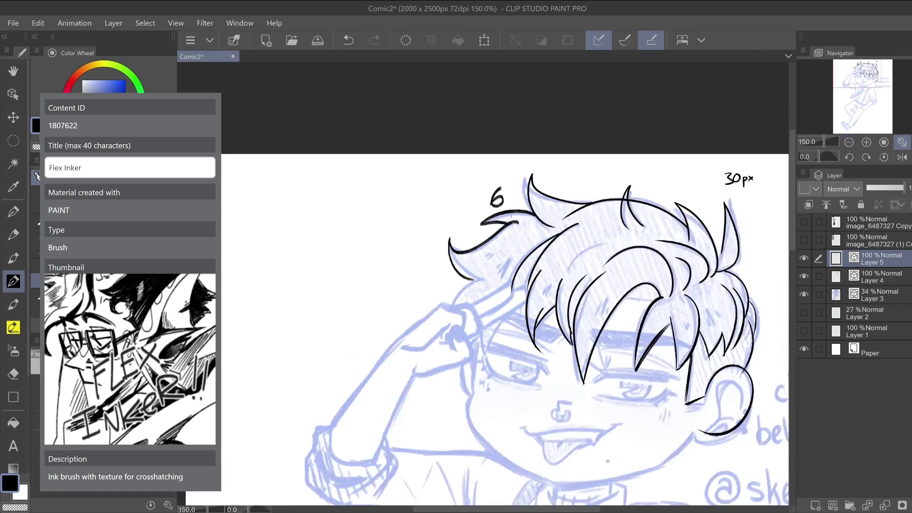
Ink the long pointed lock falling from the side lock over the fingers of the raised hand
click(867, 143)
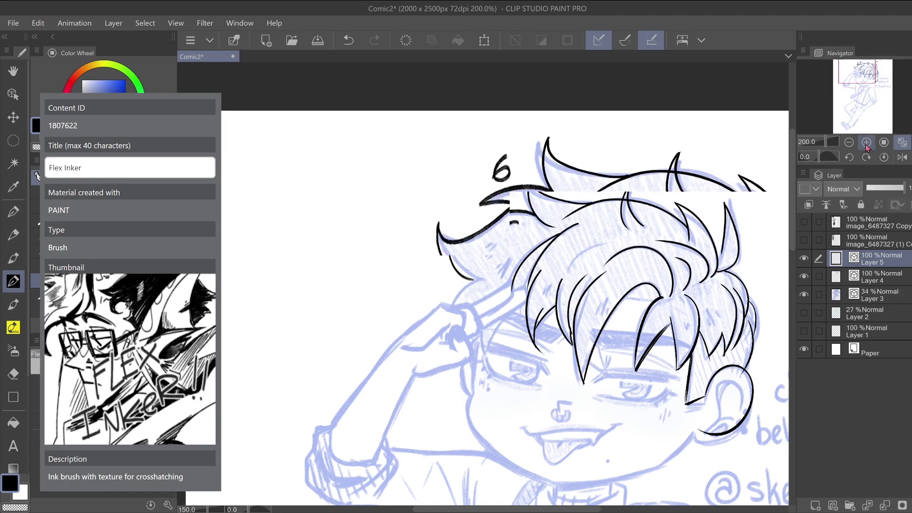
click(867, 142)
click(866, 143)
drag(856, 71, 855, 73)
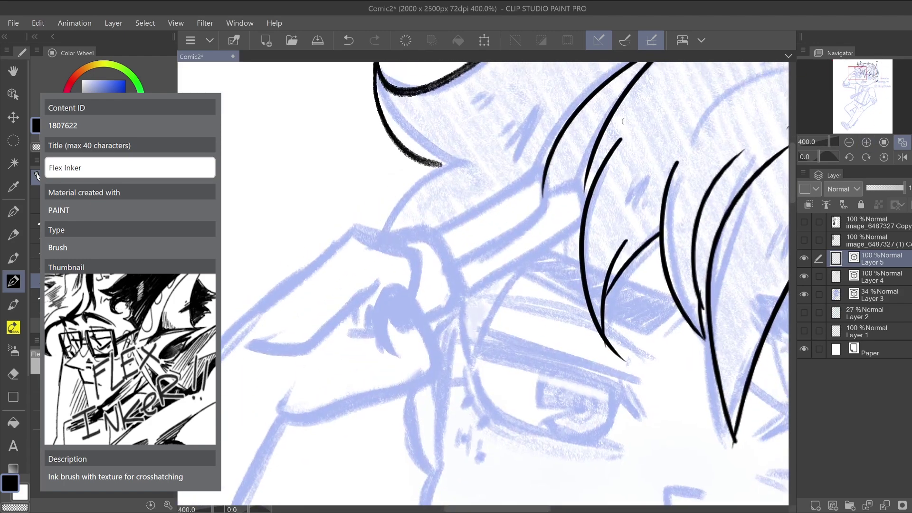
mouse_move(441, 166)
mouse_down()
mouse_move(365, 271)
mouse_move(365, 338)
mouse_move(354, 325)
mouse_move(356, 340)
mouse_up()
key(ctrl+z)
mouse_move(433, 163)
mouse_down()
mouse_move(356, 325)
mouse_move(466, 222)
mouse_up()
drag(364, 338, 454, 232)
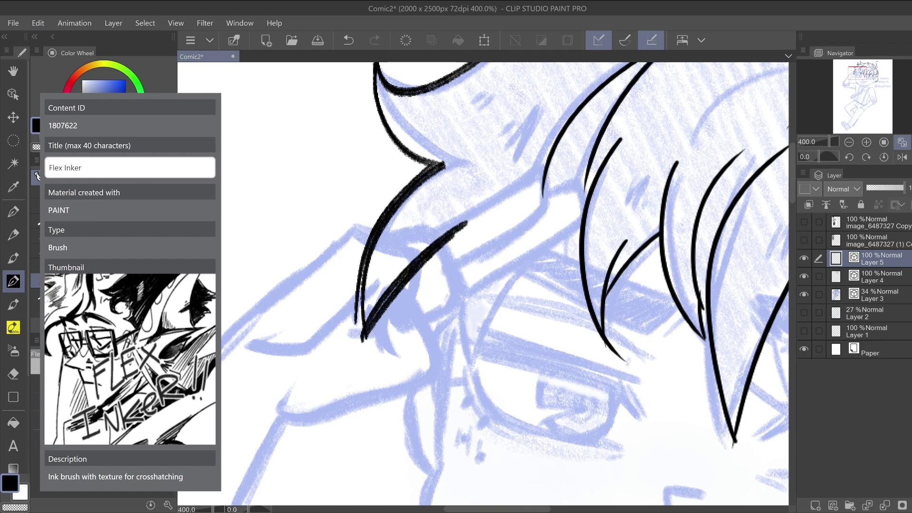
Ink two more pointed strands beside it, one over the temple and a narrower one at the eye's outer corner
drag(412, 388, 527, 265)
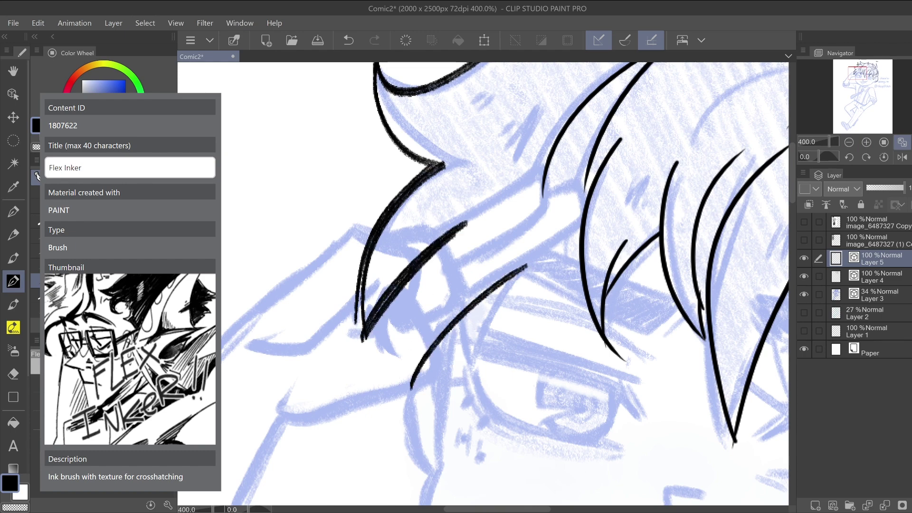
drag(468, 222, 407, 394)
drag(452, 228, 407, 388)
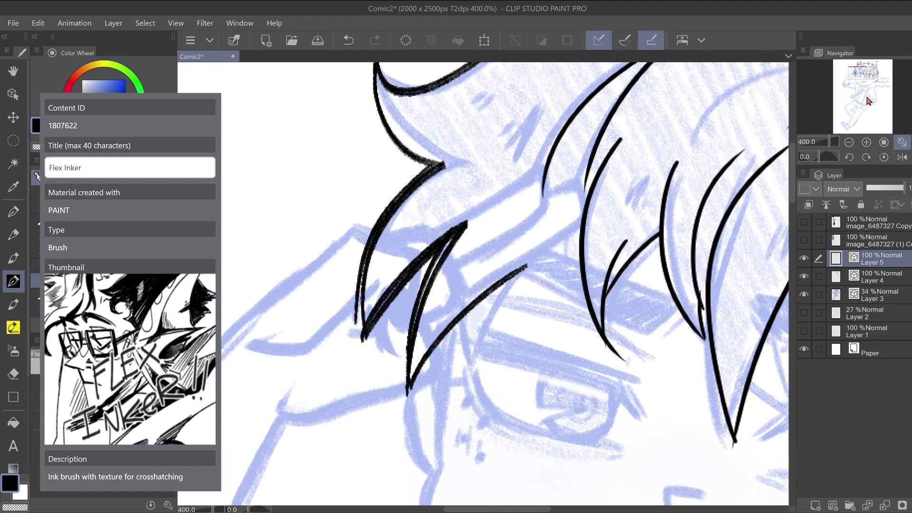
drag(853, 76, 854, 77)
drag(531, 154, 457, 328)
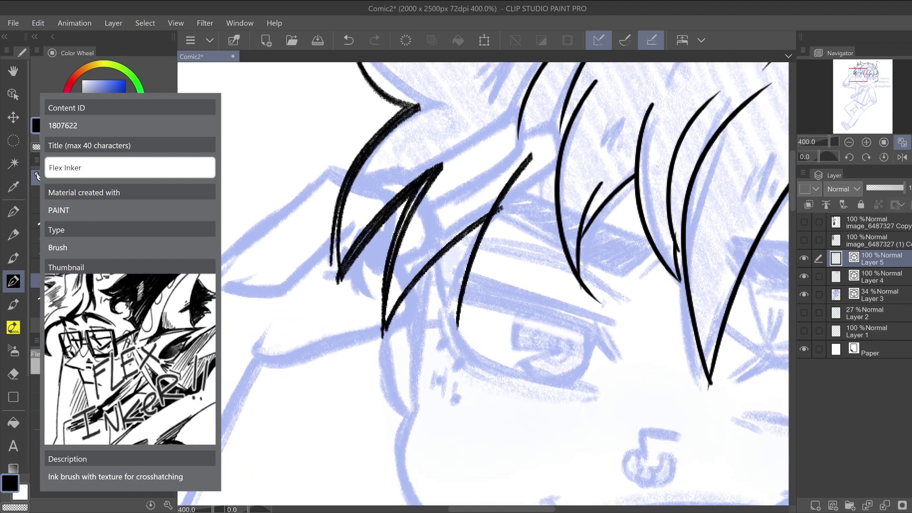
drag(447, 249, 457, 328)
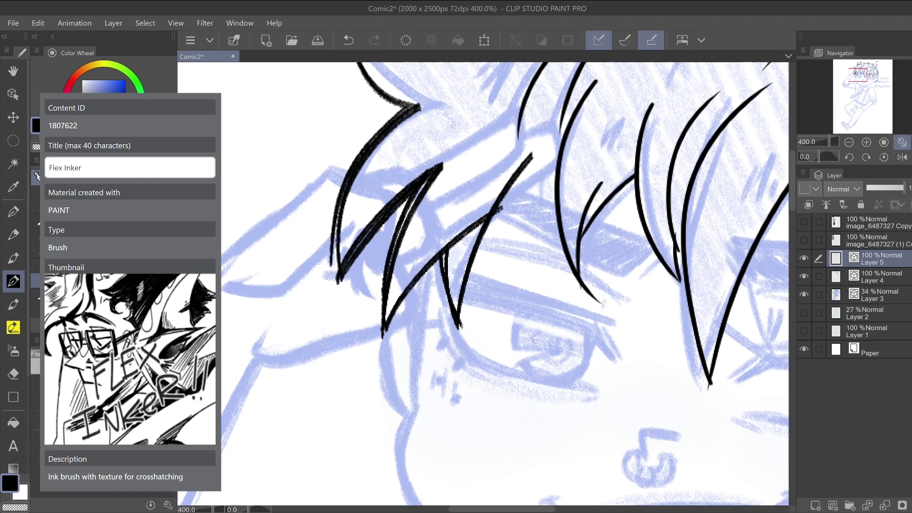
Try two short tapered strokes beside the hair above the raised arm, and undo them
click(849, 142)
click(849, 142)
click(849, 142)
mouse_move(434, 221)
mouse_down()
mouse_move(399, 222)
mouse_move(425, 233)
mouse_up()
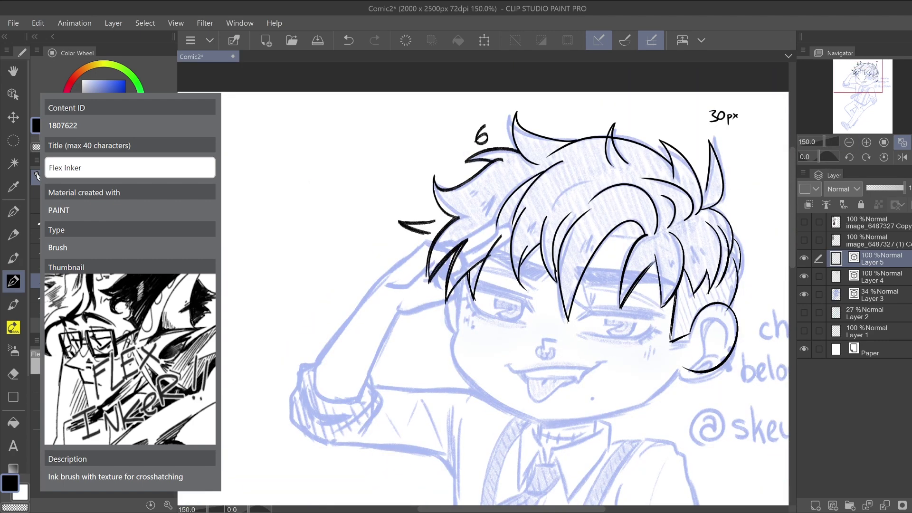
key(ctrl+z)
key(ctrl+z)
Save the drawing with the side hair inked
click(867, 142)
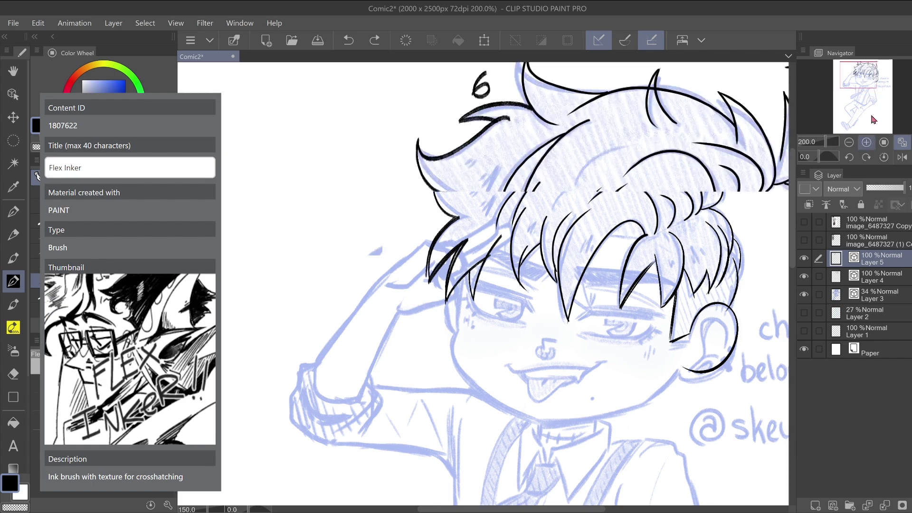
drag(860, 78, 861, 74)
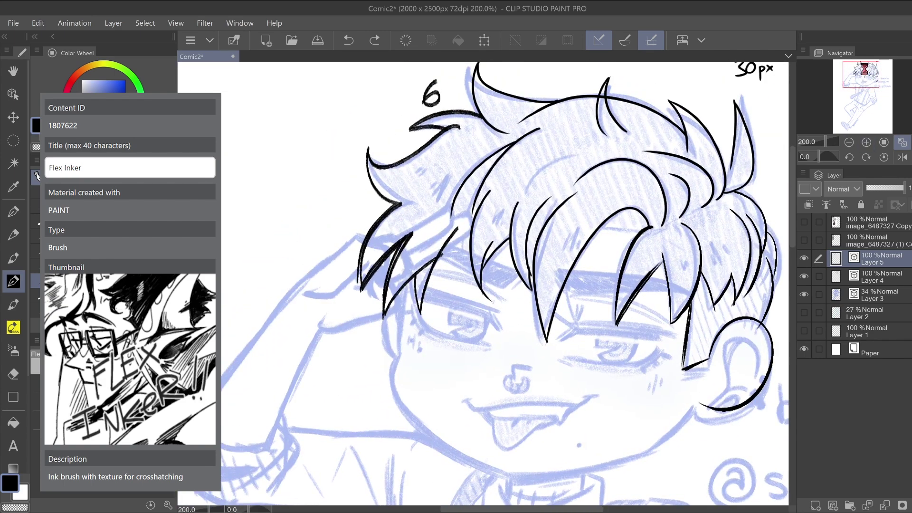
key(ctrl+s)
drag(503, 342, 441, 246)
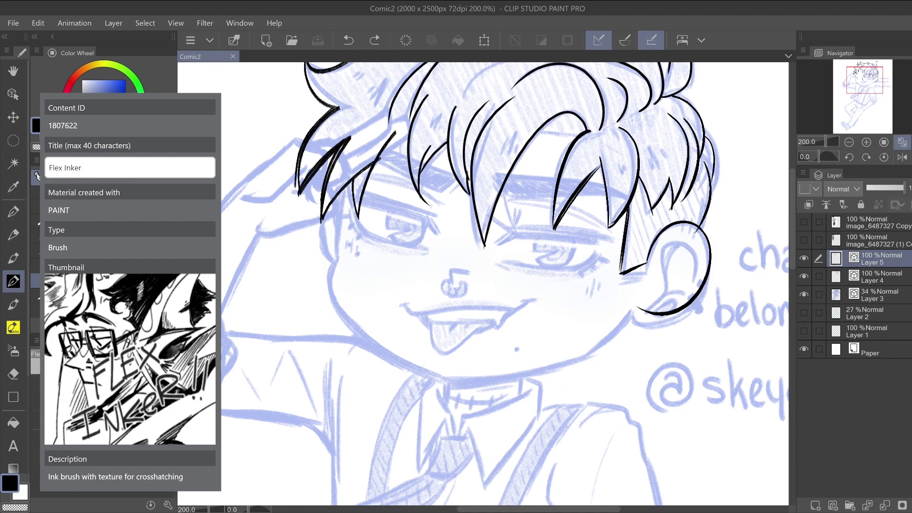
click(867, 143)
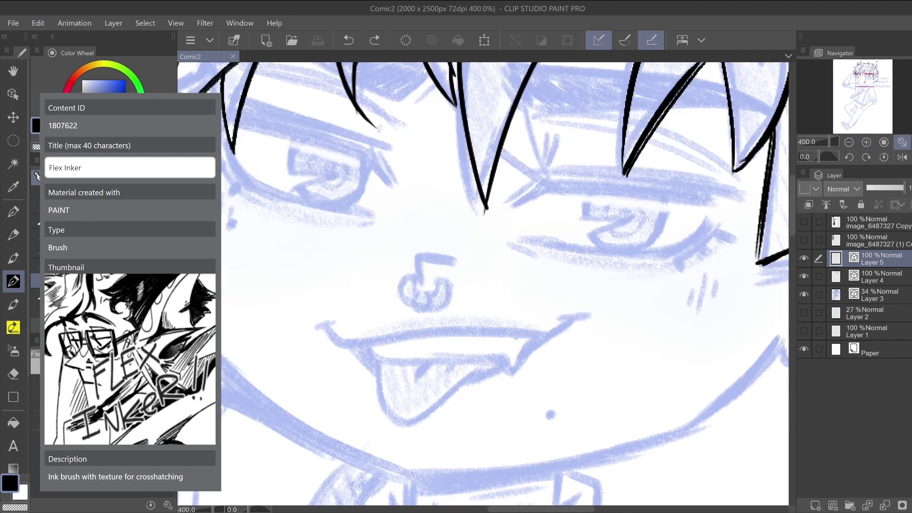
Set the main colour to bright cyan (H 181, S 100, V 100) and the sub colour to magenta (H 294, S 100, V 100)
drag(630, 192, 663, 134)
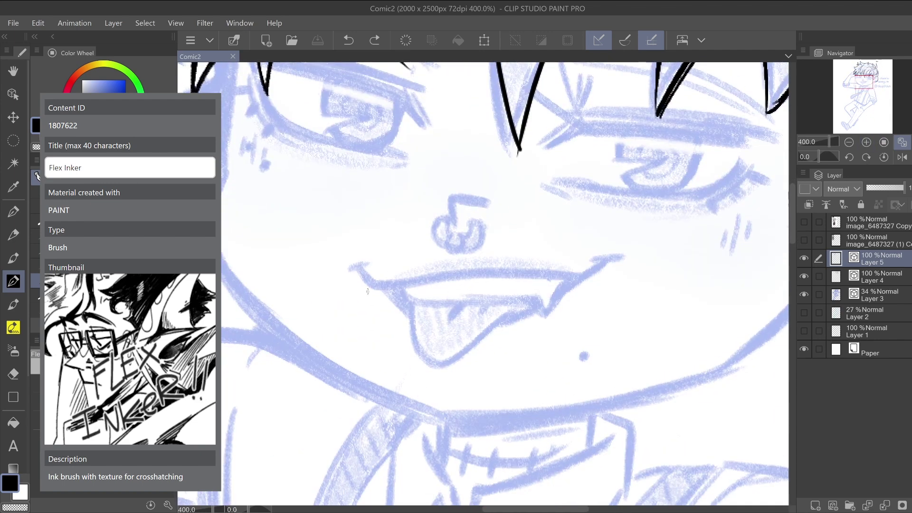
key(ctrl+minus)
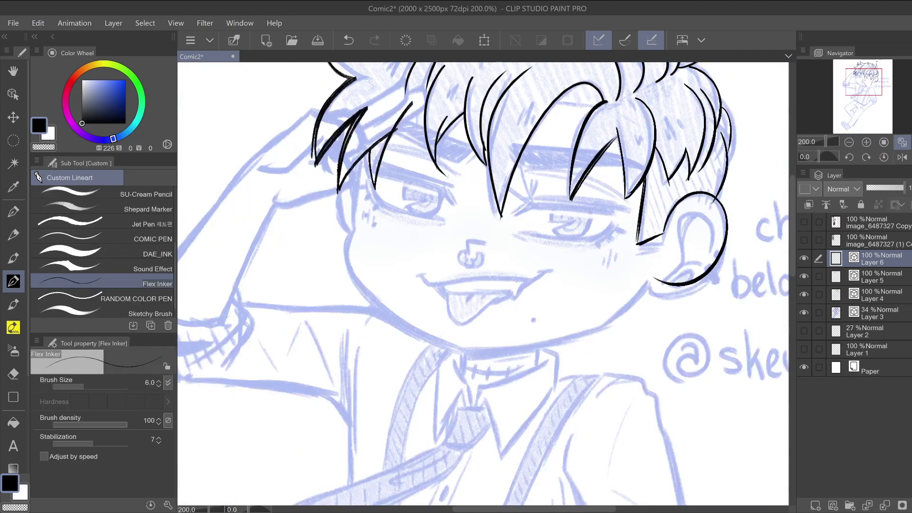
drag(483, 284, 475, 321)
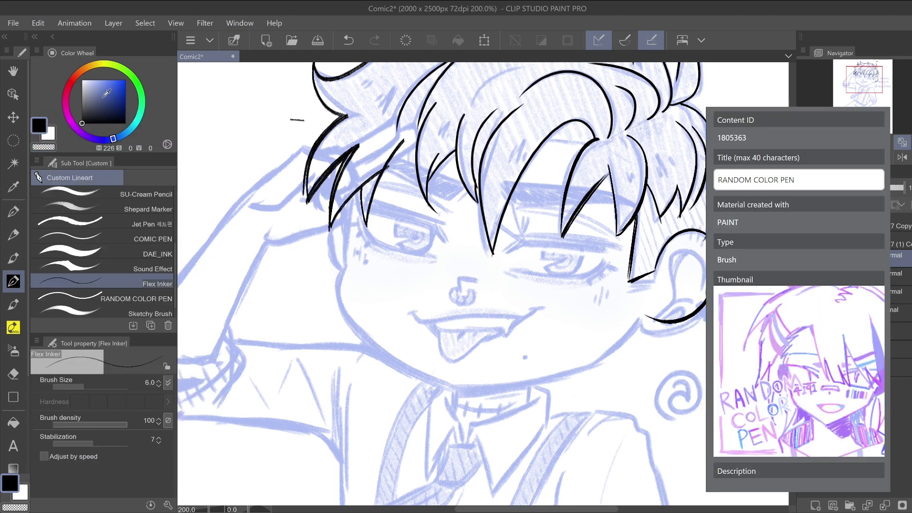
click(136, 120)
click(126, 80)
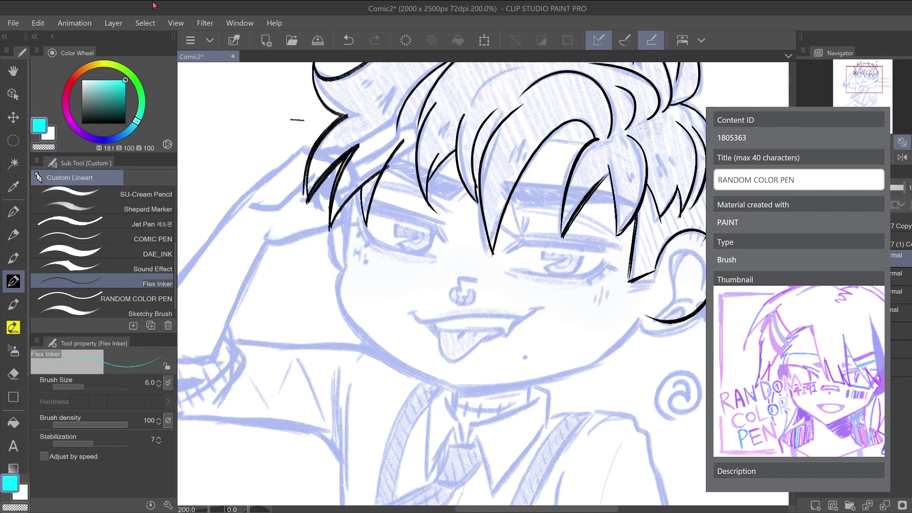
click(52, 139)
click(72, 124)
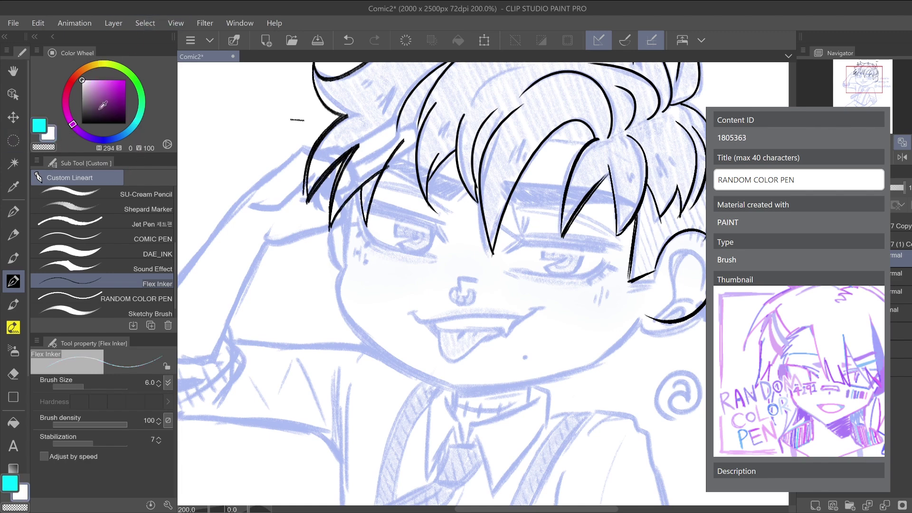
drag(99, 101, 143, 57)
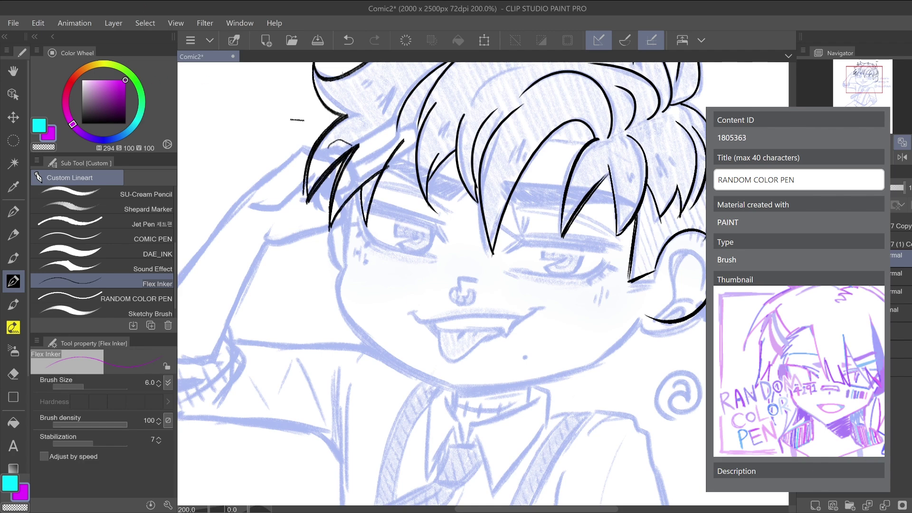
Try the mouth's upper lip line with the Flex Inker brush, and undo it
key(ctrl+plus)
key(ctrl+plus)
drag(483, 285, 507, 192)
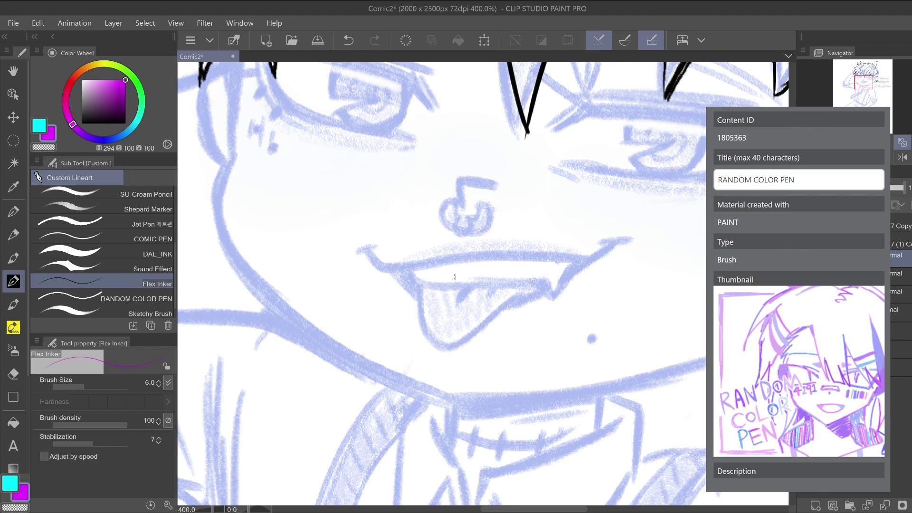
mouse_move(375, 256)
mouse_down()
mouse_move(408, 181)
mouse_move(438, 192)
mouse_move(618, 182)
mouse_up()
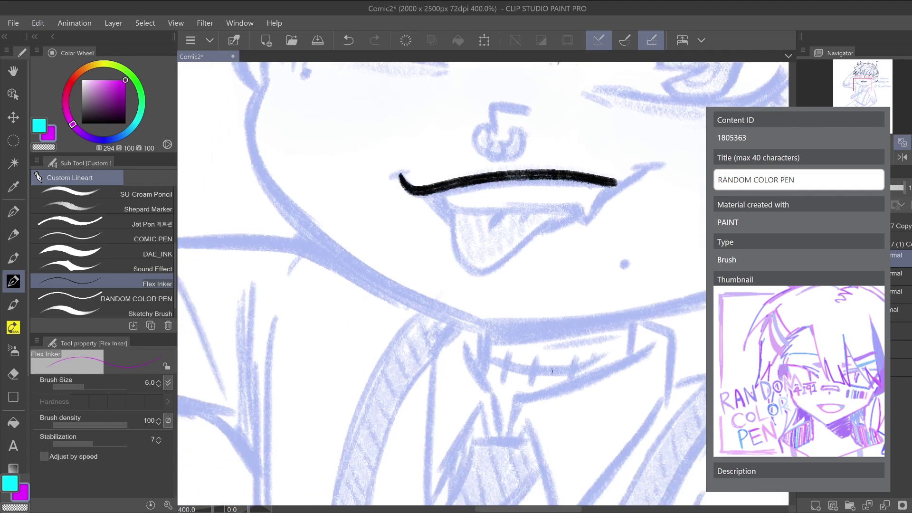
key(ctrl+z)
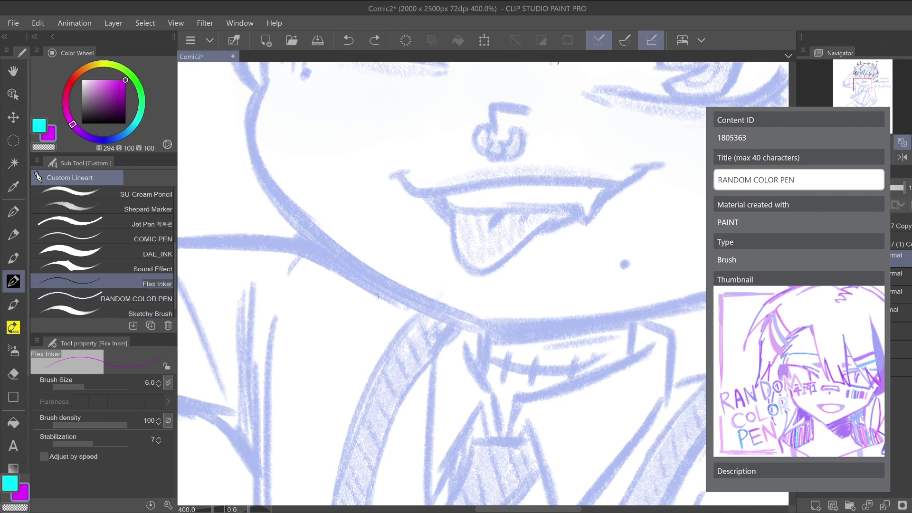
Switch to the RANDOM COLOR PEN brush, try a handwritten 13px note beside the mouth, and undo the note
click(164, 300)
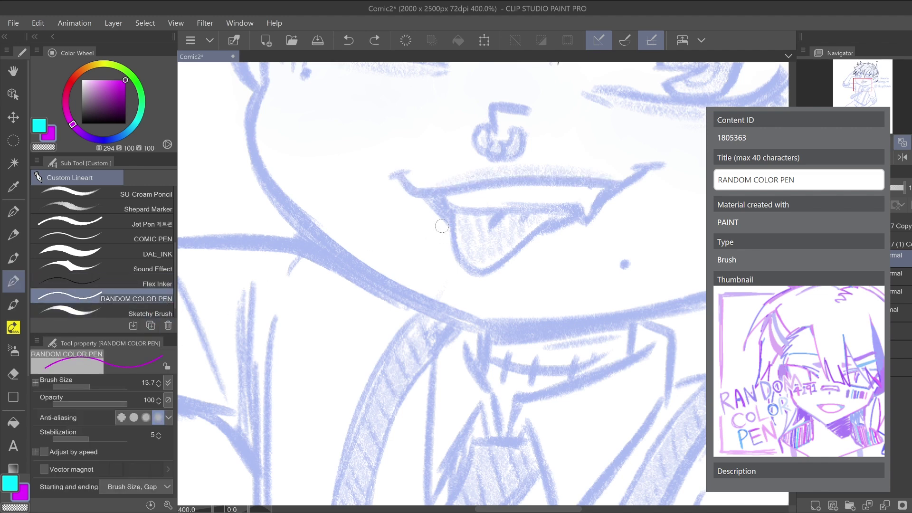
mouse_move(322, 161)
mouse_down()
mouse_move(327, 212)
mouse_move(352, 178)
mouse_move(350, 208)
mouse_up()
drag(395, 143, 394, 177)
mouse_move(400, 157)
mouse_down()
mouse_move(446, 125)
mouse_move(417, 161)
mouse_up()
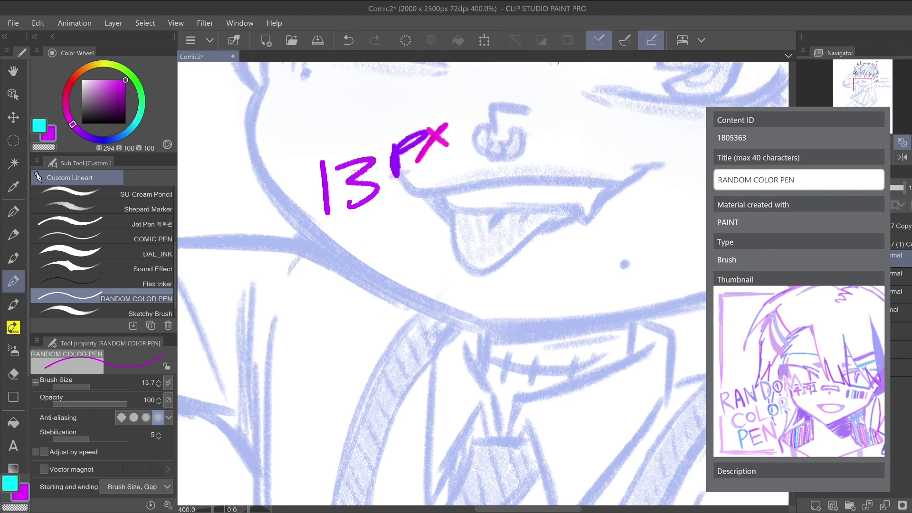
key(ctrl+z)
key(ctrl+z)
key(ctrl+z)
key(ctrl+z)
key(ctrl+z)
key(ctrl+z)
key(ctrl+z)
key(ctrl+z)
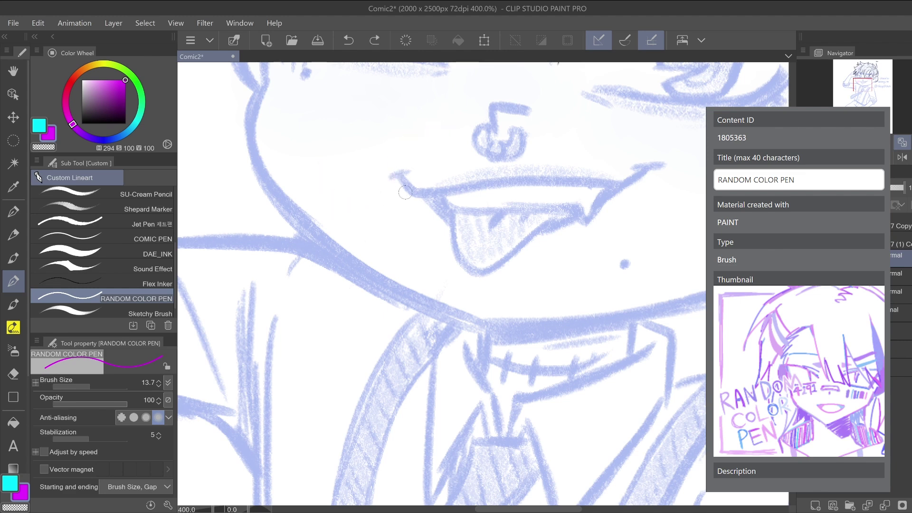
Ink the open mouth in magenta with its lip line, fang and hanging tongue, and fill the dark inner corners
mouse_move(400, 178)
mouse_down()
mouse_move(623, 188)
mouse_move(649, 169)
mouse_up()
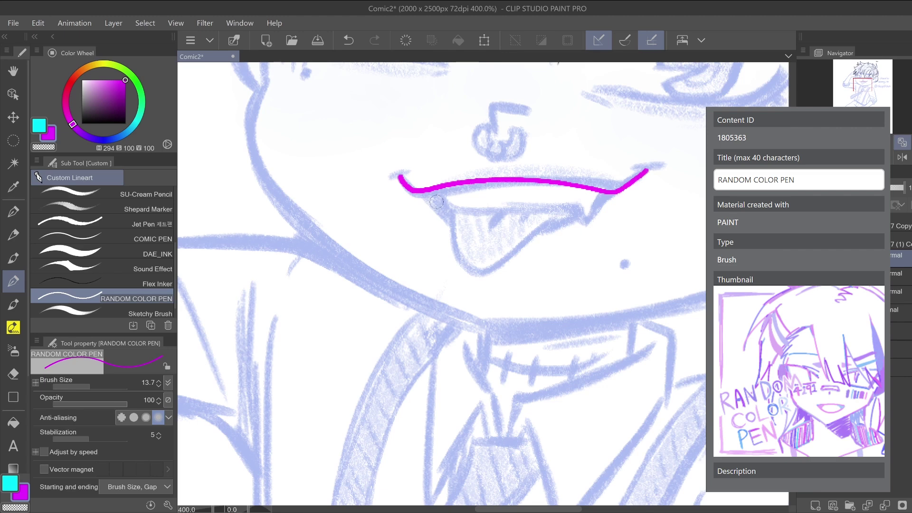
mouse_move(435, 189)
mouse_down()
mouse_move(473, 202)
mouse_move(566, 202)
mouse_move(573, 219)
mouse_move(599, 186)
mouse_up()
mouse_move(453, 201)
mouse_down()
mouse_move(469, 268)
mouse_move(569, 204)
mouse_up()
mouse_move(495, 204)
mouse_down()
mouse_move(485, 228)
mouse_move(508, 205)
mouse_up()
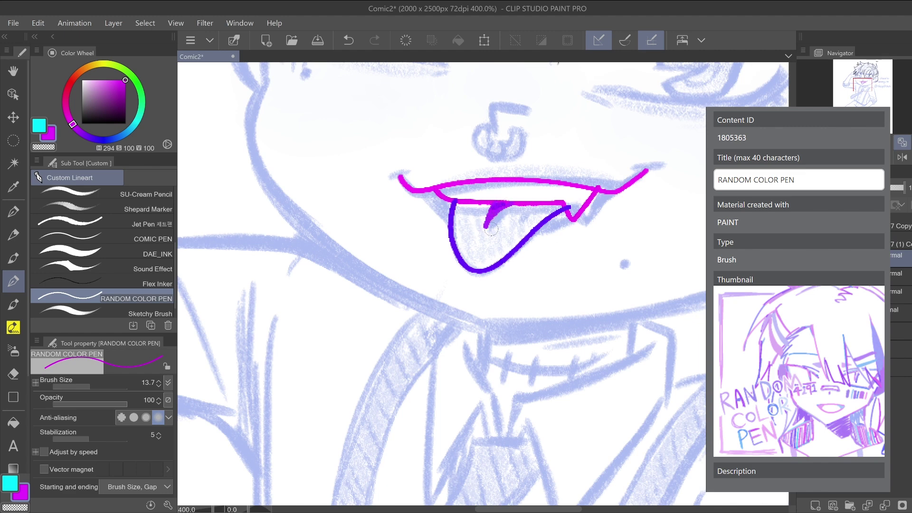
mouse_move(422, 191)
mouse_down()
mouse_move(445, 216)
mouse_move(451, 206)
mouse_move(443, 215)
mouse_move(430, 196)
mouse_up()
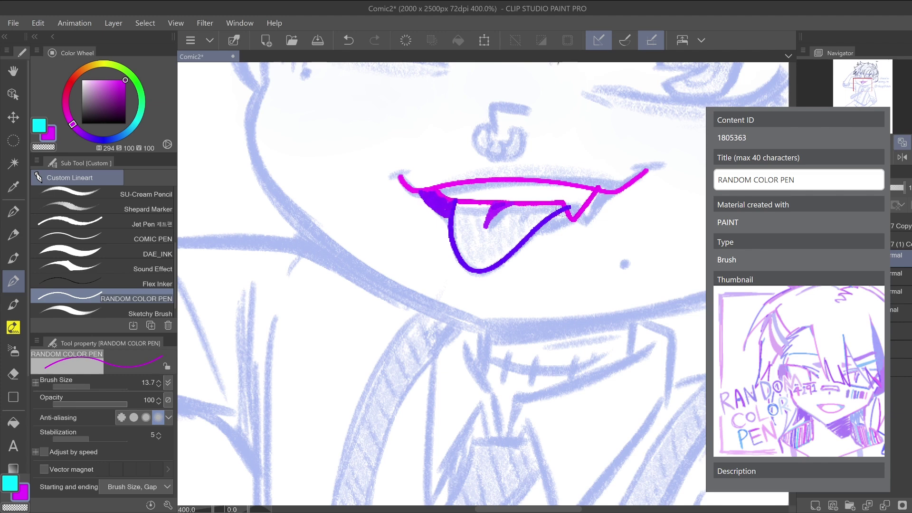
drag(535, 232, 599, 196)
Swap to the cyan colour and add a short stroke across each mouth corner
key(x)
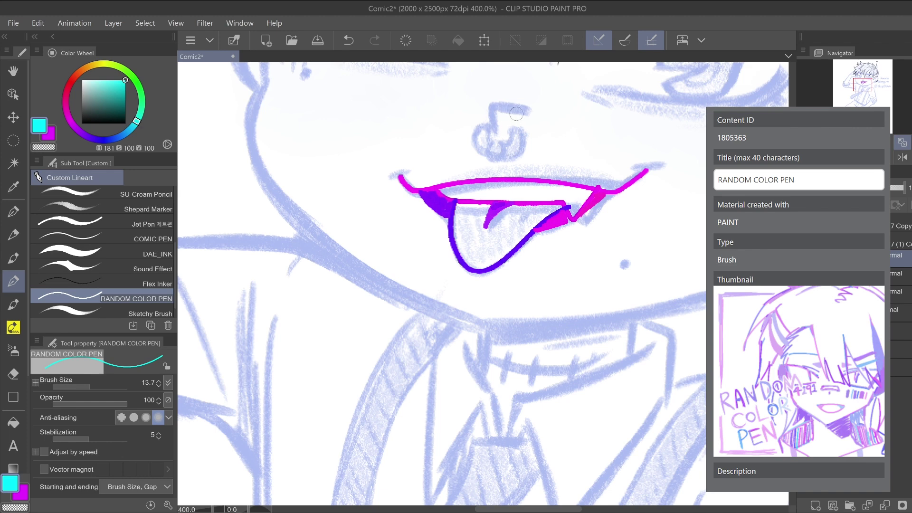
drag(524, 109, 495, 136)
key(ctrl+z)
drag(634, 168, 667, 165)
drag(408, 171, 386, 181)
Switch to magenta and draw five wavy test strokes over the cheek and jaw beside the mouth
click(47, 134)
drag(319, 123, 307, 205)
drag(358, 128, 341, 205)
drag(366, 194, 352, 266)
mouse_move(393, 217)
mouse_down()
mouse_move(380, 245)
mouse_move(389, 290)
mouse_up()
drag(417, 238, 410, 300)
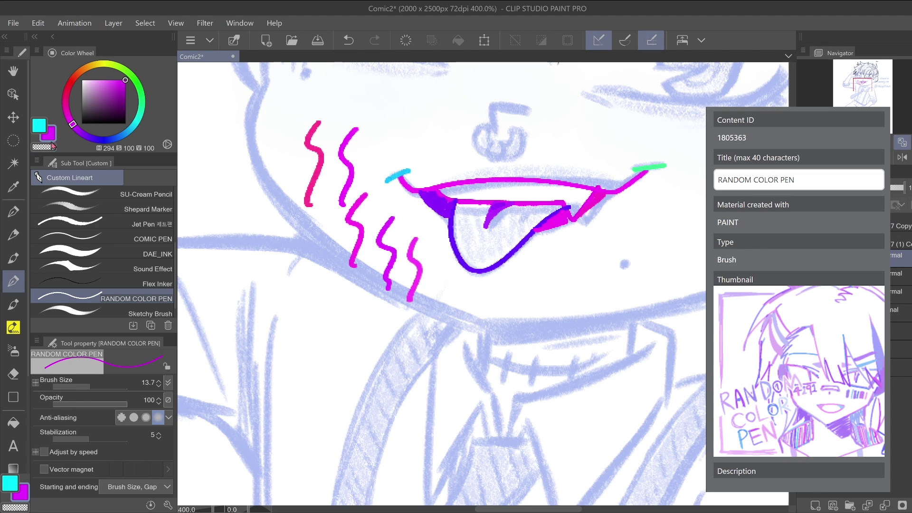
Switch to cyan, draw three more wavy test strokes beside them, and undo all the wavy strokes
click(38, 126)
mouse_move(284, 142)
mouse_down()
mouse_move(274, 226)
mouse_move(299, 305)
mouse_up()
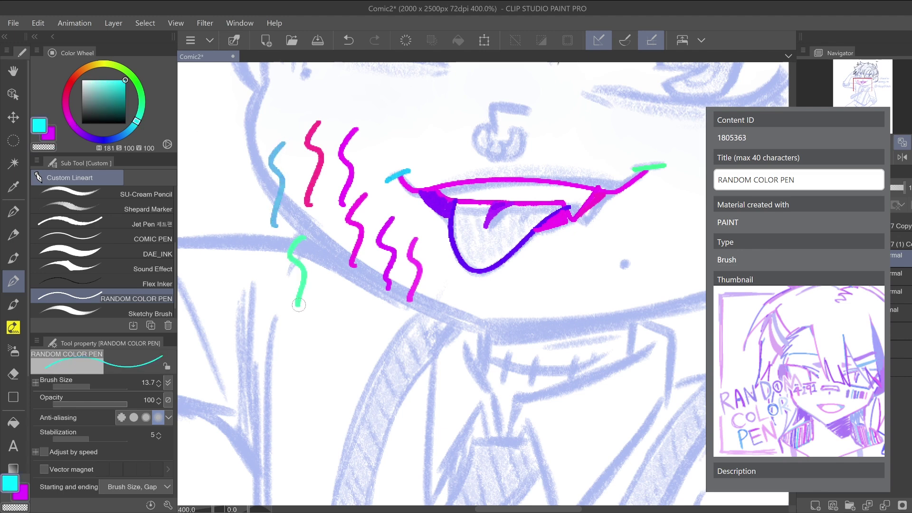
drag(336, 256, 325, 330)
key(ctrl+z)
key(ctrl+z)
key(ctrl+z)
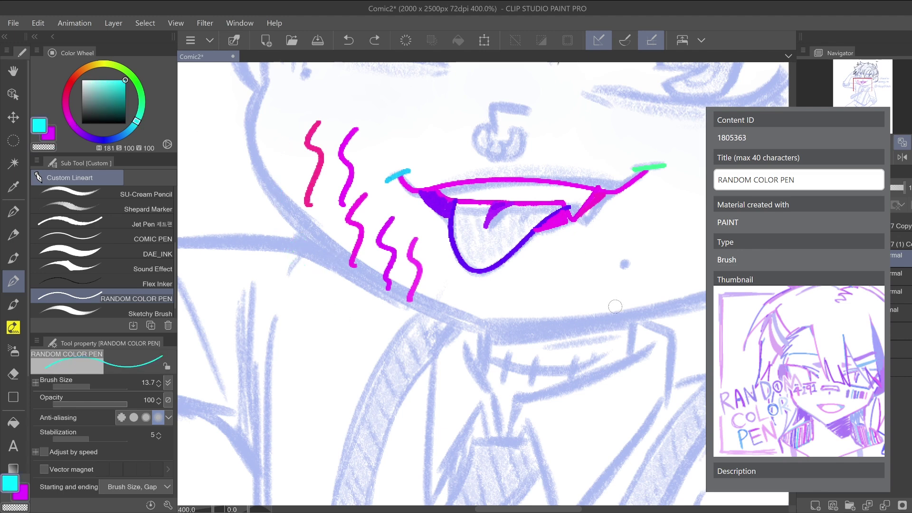
key(ctrl+z)
key(ctrl+z)
key(ctrl+z)
key(ctrl+z)
key(ctrl+z)
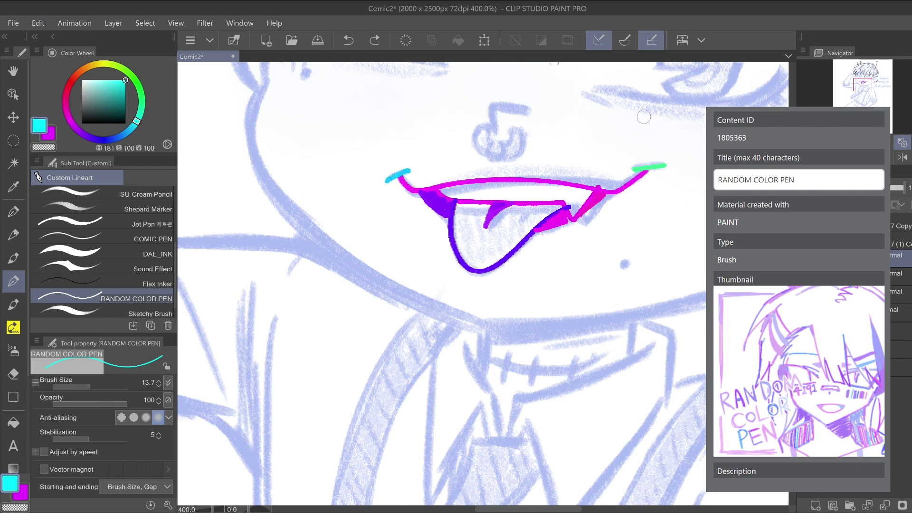
Trace a cyan accent along the tongue's edge below the fang
drag(863, 85, 864, 86)
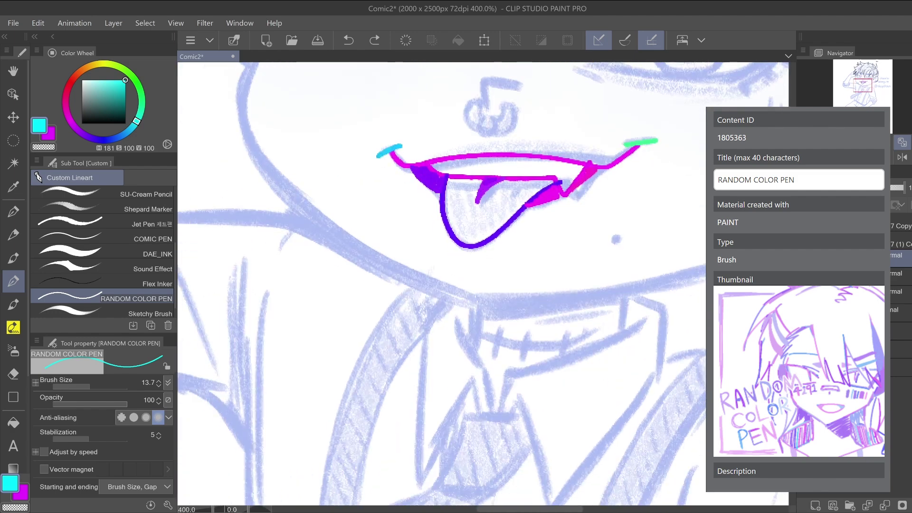
key(ctrl+minus)
key(ctrl+minus)
key(ctrl+minus)
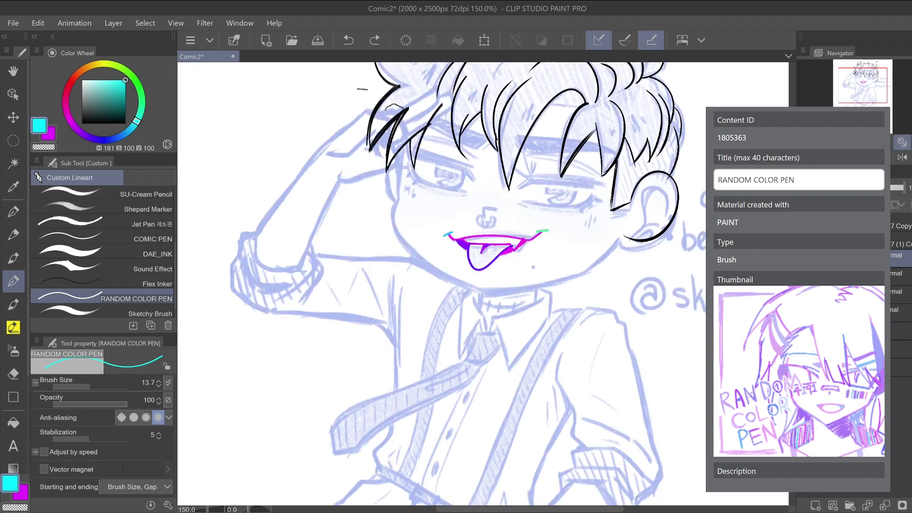
key(ctrl+plus)
key(ctrl+plus)
key(ctrl+plus)
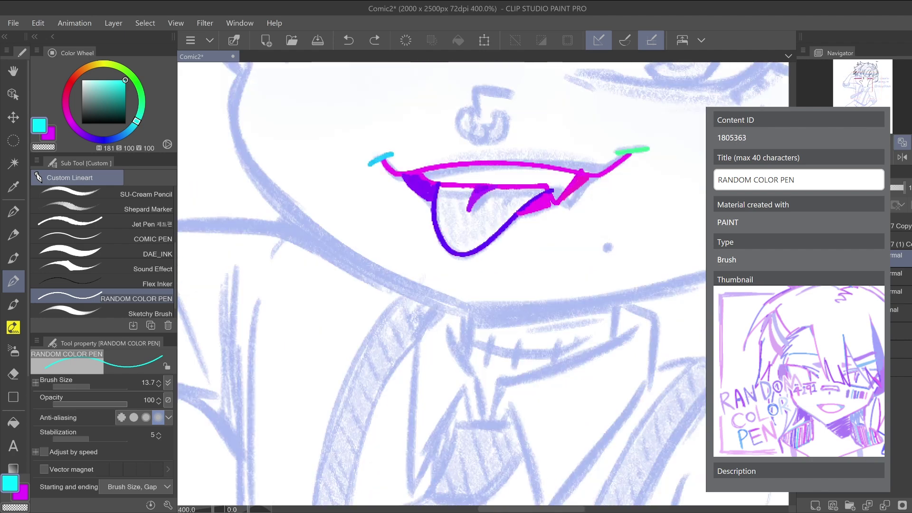
drag(546, 190, 538, 223)
drag(543, 223, 497, 264)
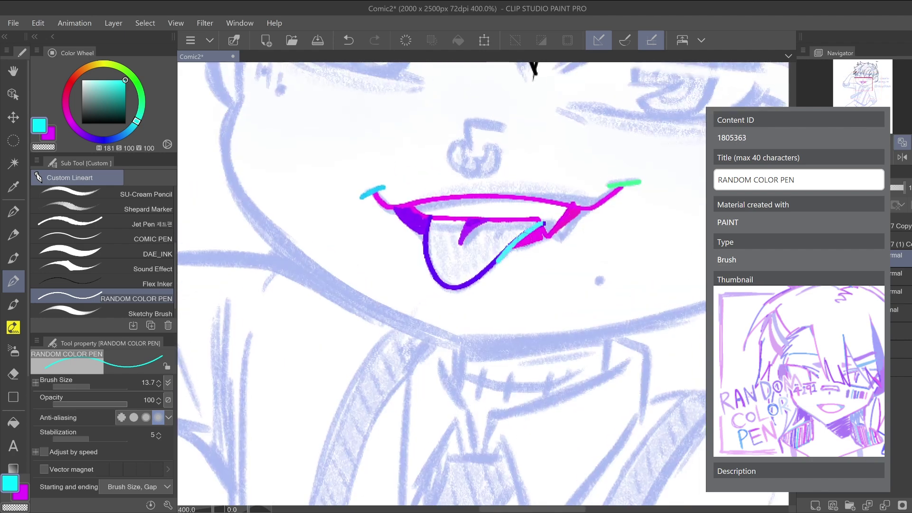
Ink the sketched nose with cyan as the base colour
mouse_move(500, 128)
mouse_down()
mouse_move(454, 168)
mouse_move(493, 156)
mouse_move(452, 147)
mouse_move(477, 180)
mouse_move(491, 154)
mouse_move(464, 141)
mouse_move(449, 166)
mouse_move(497, 157)
mouse_move(463, 158)
mouse_move(474, 167)
mouse_move(496, 157)
mouse_up()
key(ctrl+z)
key(ctrl+z)
Doodle a small face in cyan on the blank canvas beyond the raised arm, with a jawline, open mouth and two eyes
key(ctrl+minus)
key(ctrl+minus)
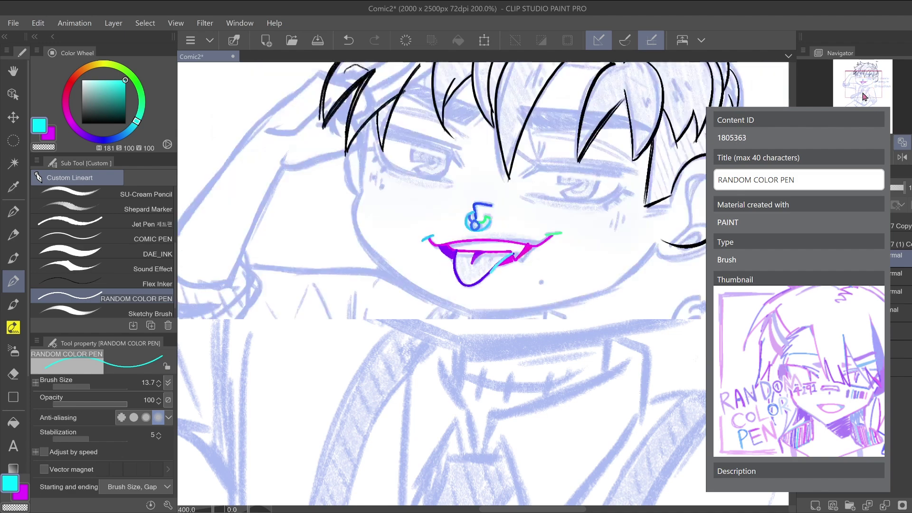
drag(478, 213, 613, 316)
mouse_move(326, 143)
mouse_down()
mouse_move(338, 233)
mouse_move(399, 220)
mouse_up()
mouse_move(332, 207)
mouse_down()
mouse_move(362, 198)
mouse_move(350, 218)
mouse_move(332, 206)
mouse_up()
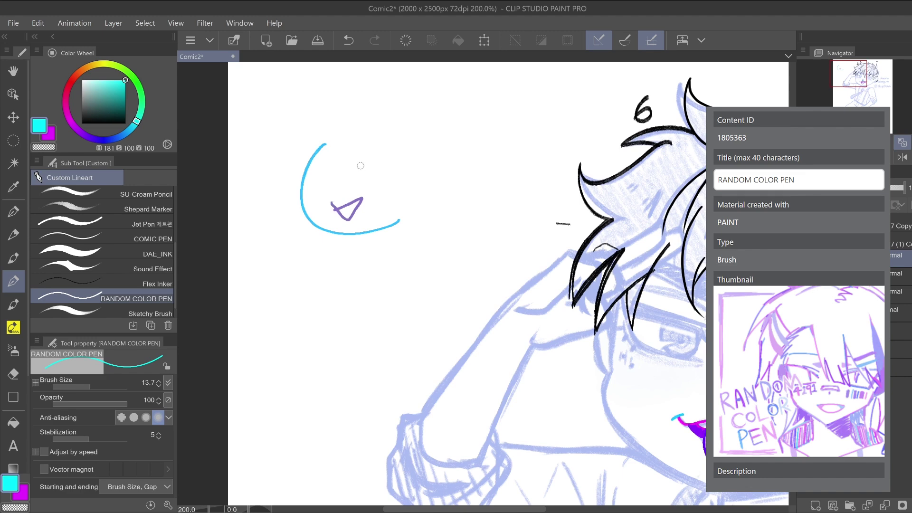
drag(352, 169, 390, 172)
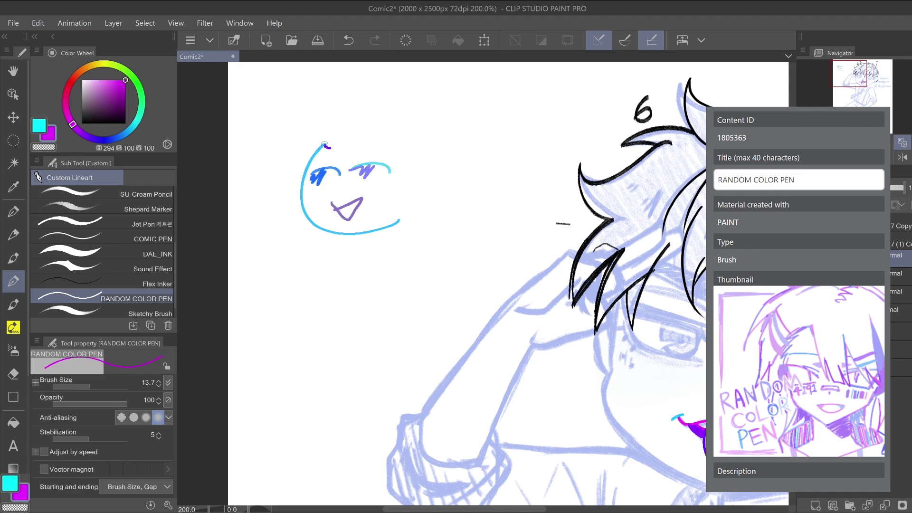
Draw the doodle's top hair and short jagged bangs above the eyes with magenta as the base colour
drag(329, 148, 361, 118)
mouse_move(341, 149)
mouse_down()
mouse_move(374, 141)
mouse_move(392, 121)
mouse_move(375, 142)
mouse_up()
drag(365, 138, 381, 125)
drag(355, 128, 345, 141)
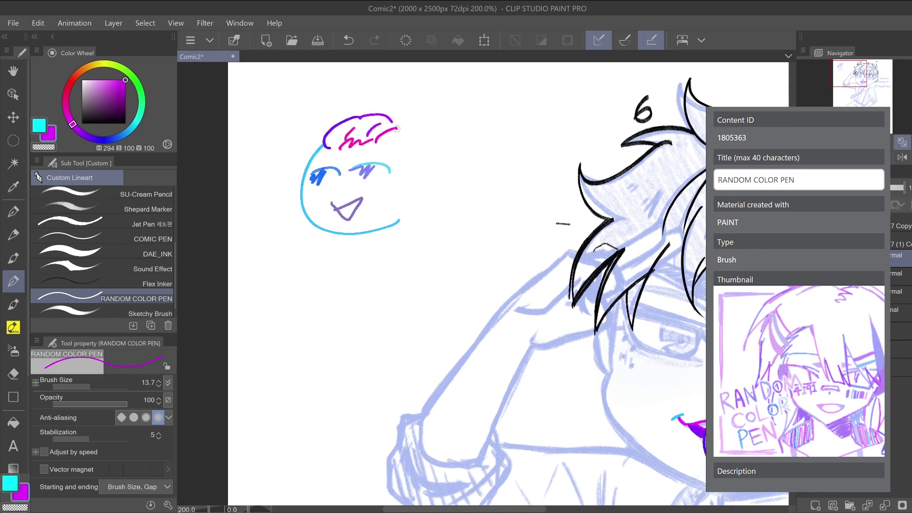
mouse_move(397, 128)
mouse_down()
mouse_move(409, 180)
mouse_move(364, 150)
mouse_move(338, 152)
mouse_up()
Add the doodle's side locks, the two tufts on top of the head and the long hanging tail of hair in magenta
mouse_move(396, 171)
mouse_down()
mouse_move(386, 250)
mouse_move(375, 267)
mouse_move(417, 212)
mouse_up()
mouse_move(306, 134)
mouse_down()
mouse_move(271, 224)
mouse_move(309, 249)
mouse_up()
drag(295, 211, 314, 249)
drag(319, 249, 323, 227)
mouse_move(312, 125)
mouse_down()
mouse_move(324, 97)
mouse_move(342, 112)
mouse_up()
mouse_move(413, 126)
mouse_down()
mouse_move(408, 98)
mouse_move(471, 123)
mouse_move(469, 155)
mouse_move(433, 231)
mouse_up()
drag(449, 188, 410, 278)
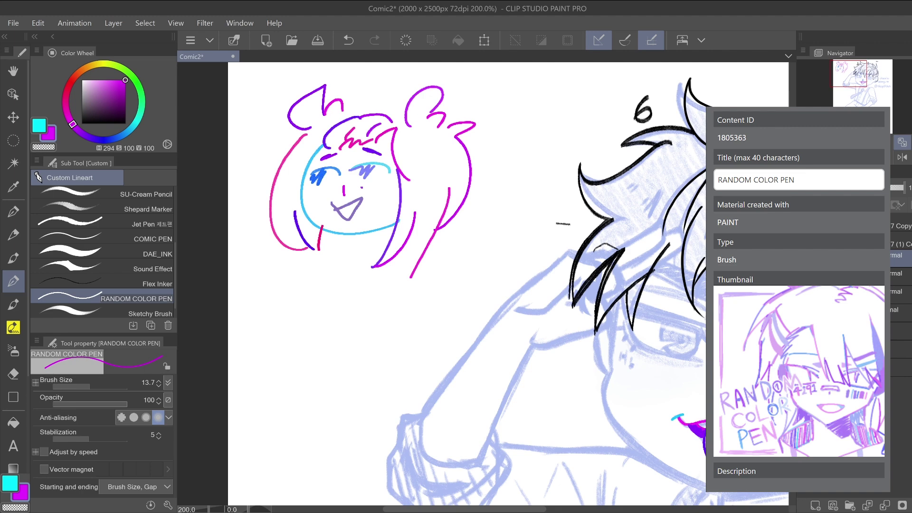
Finish the doodle's long hair tail with a narrow pointed tip in magenta
key(ctrl+plus)
key(ctrl+plus)
drag(318, 245, 501, 345)
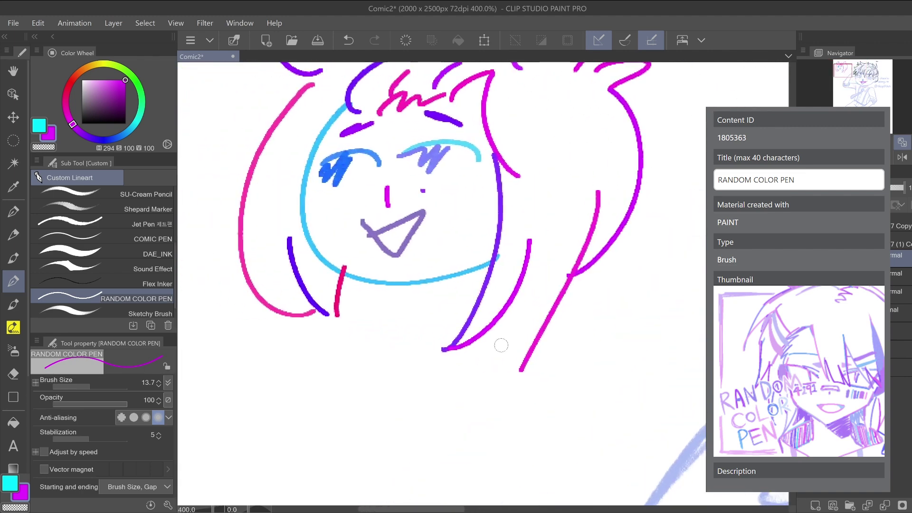
mouse_move(509, 311)
mouse_down()
mouse_move(517, 431)
mouse_move(532, 363)
mouse_up()
Switch to cyan and trace accent strokes along the doodle's hair tail, its pointed tip and the opposite side lock
drag(843, 74, 842, 69)
click(41, 127)
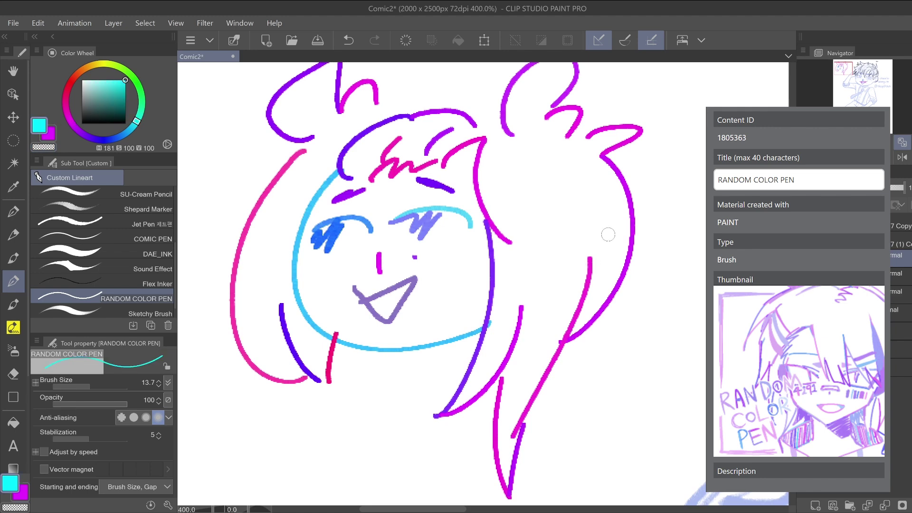
mouse_move(603, 155)
mouse_down()
mouse_move(583, 333)
mouse_move(554, 346)
mouse_move(612, 202)
mouse_up()
drag(578, 252, 555, 364)
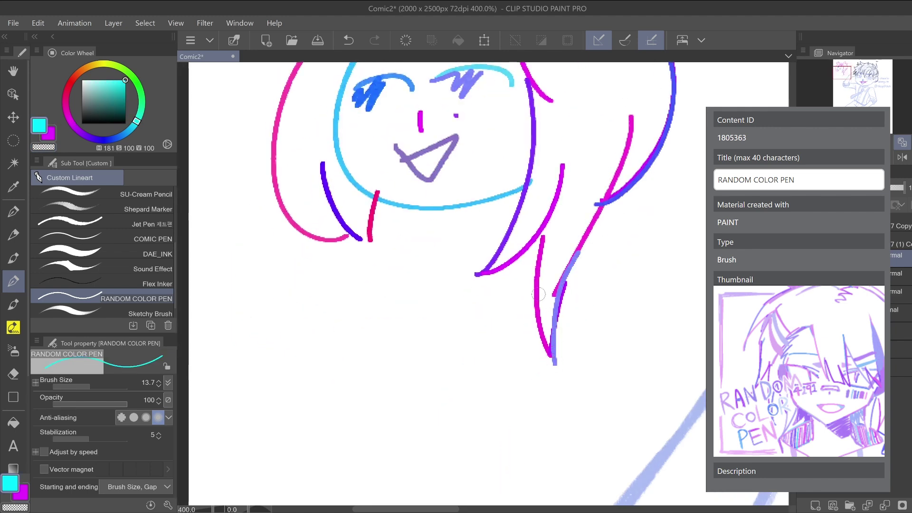
mouse_move(535, 240)
mouse_down()
mouse_move(531, 258)
mouse_move(565, 373)
mouse_up()
key(ctrl+minus)
key(ctrl+minus)
key(ctrl+minus)
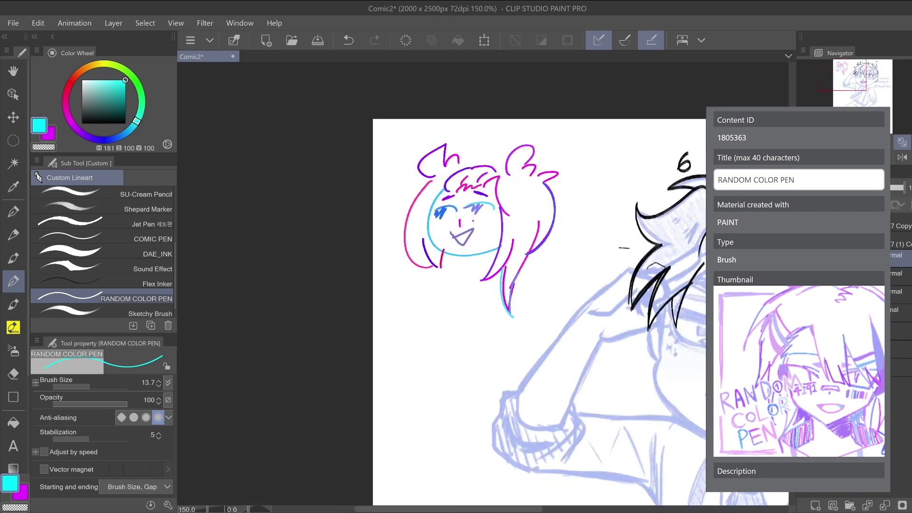
drag(432, 179, 422, 267)
drag(842, 68, 879, 66)
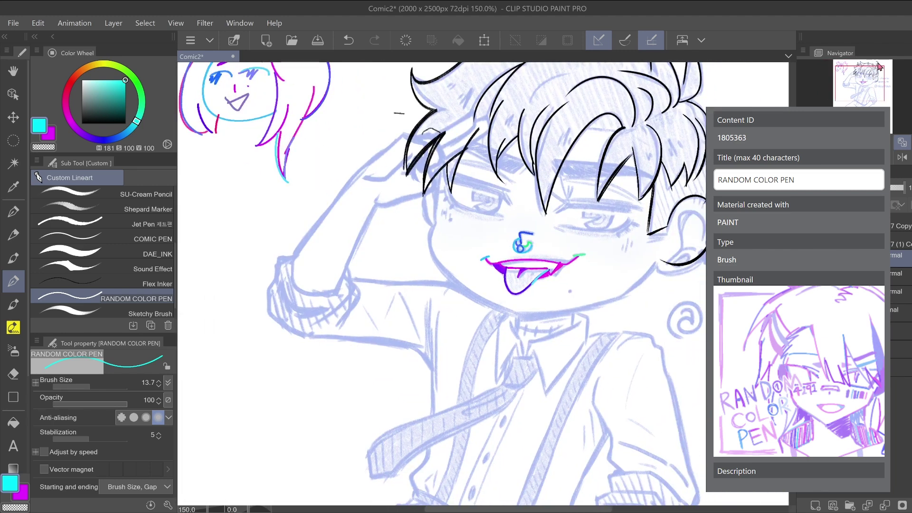
drag(855, 76, 868, 81)
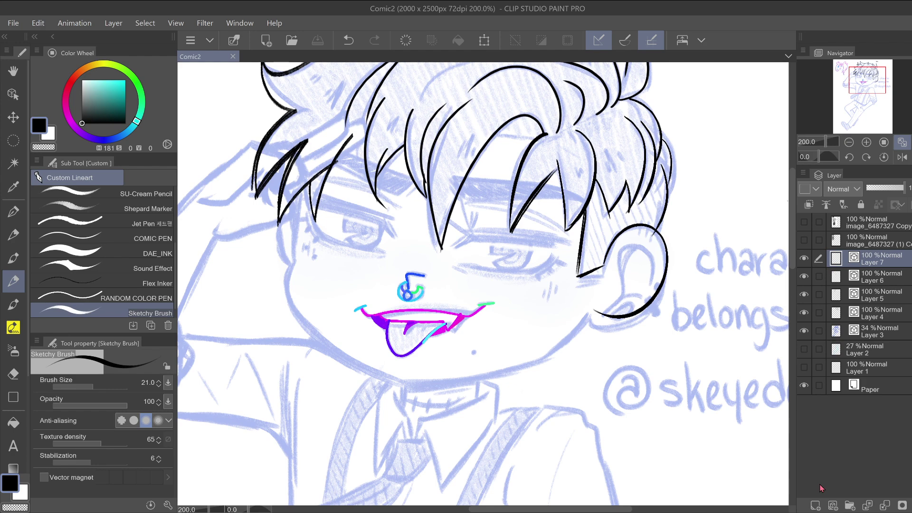
Draw the black upper lash line of the eye nearest the ear with the Sketchy Brush
click(850, 158)
click(866, 143)
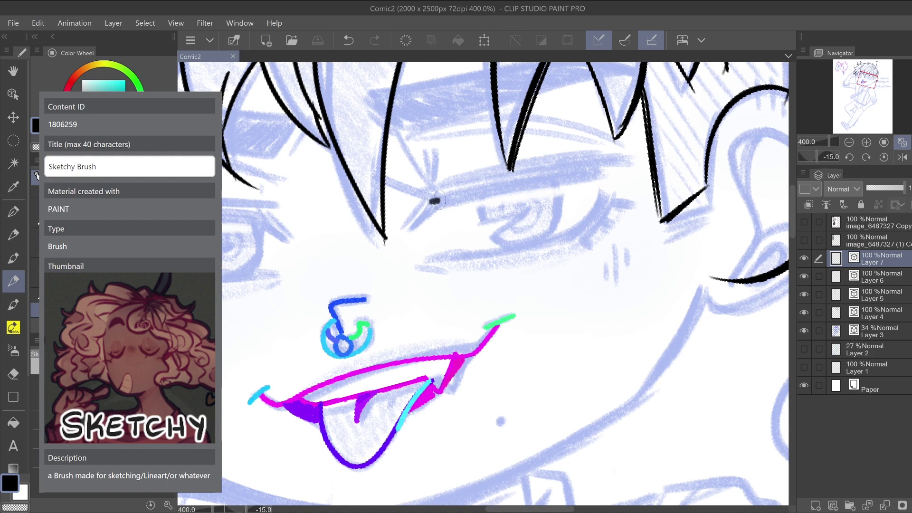
drag(437, 201, 603, 169)
drag(435, 202, 588, 175)
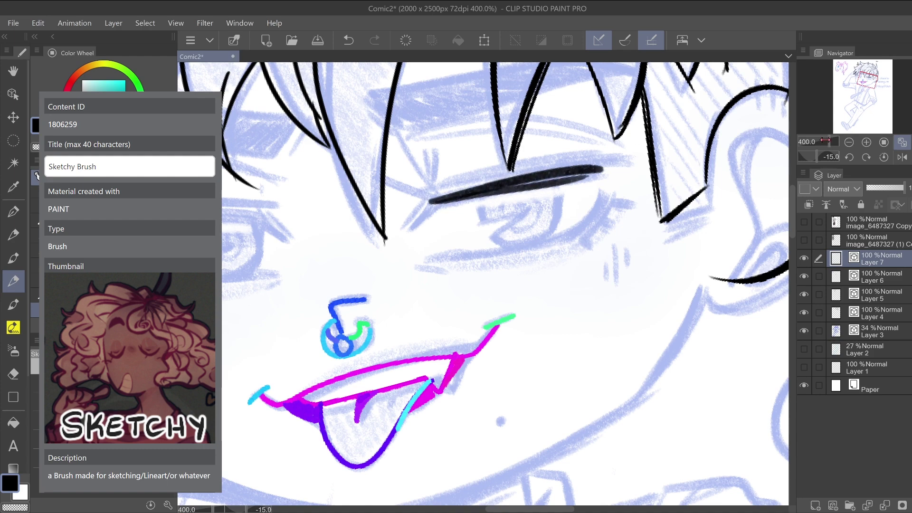
click(866, 143)
drag(482, 238, 464, 364)
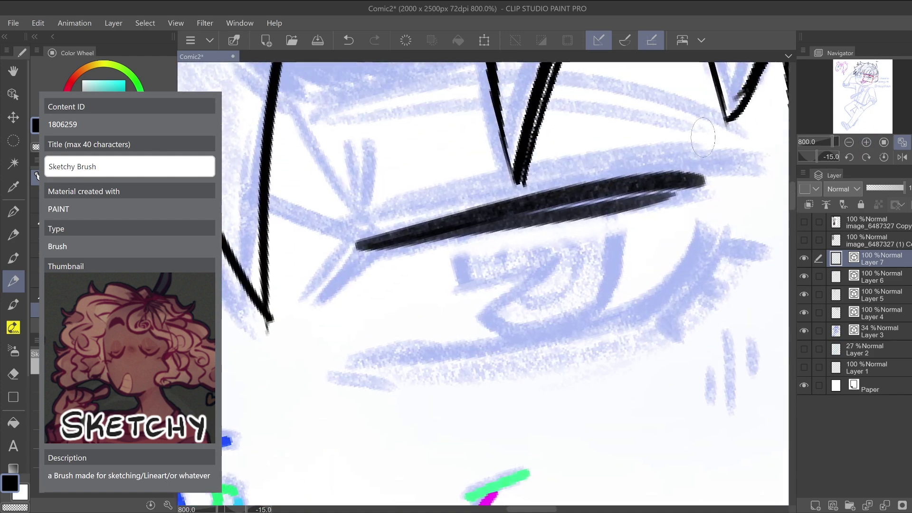
key(ctrl+z)
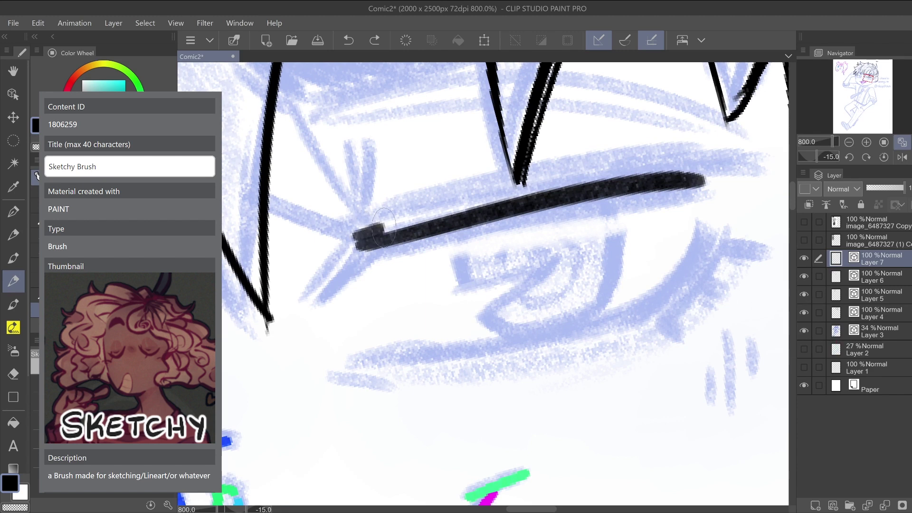
Thicken that eye's upper lash line with overlapping black strokes along its upper edge
drag(361, 235, 715, 174)
mouse_move(370, 235)
mouse_down()
mouse_move(488, 202)
mouse_move(699, 171)
mouse_up()
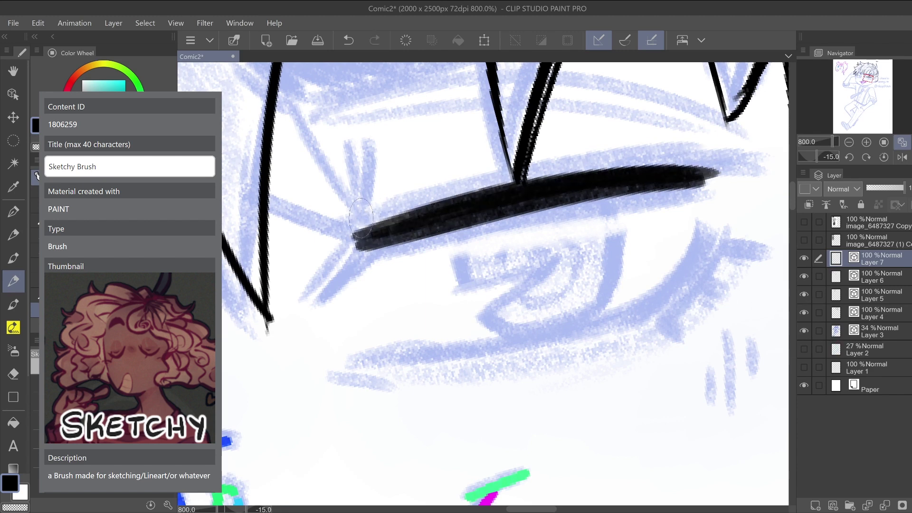
drag(372, 223, 689, 148)
key(ctrl+z)
drag(358, 225, 715, 156)
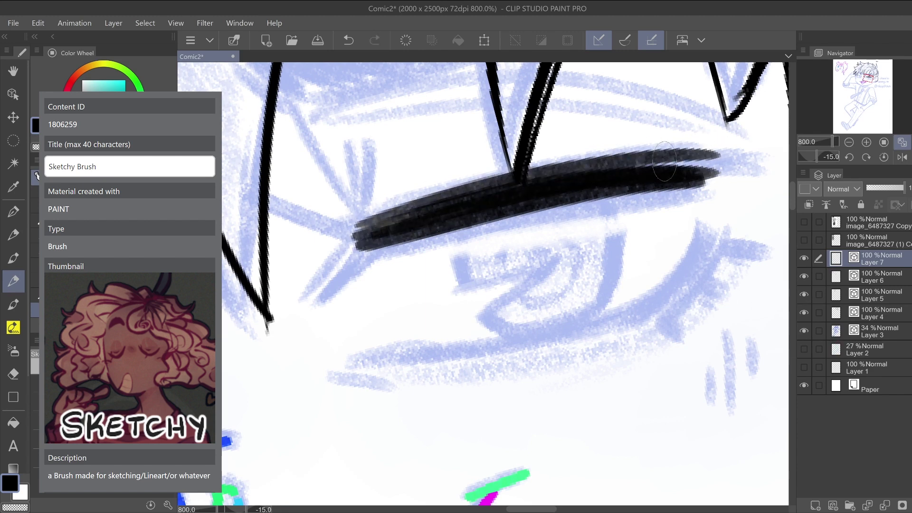
drag(599, 166, 697, 153)
click(885, 157)
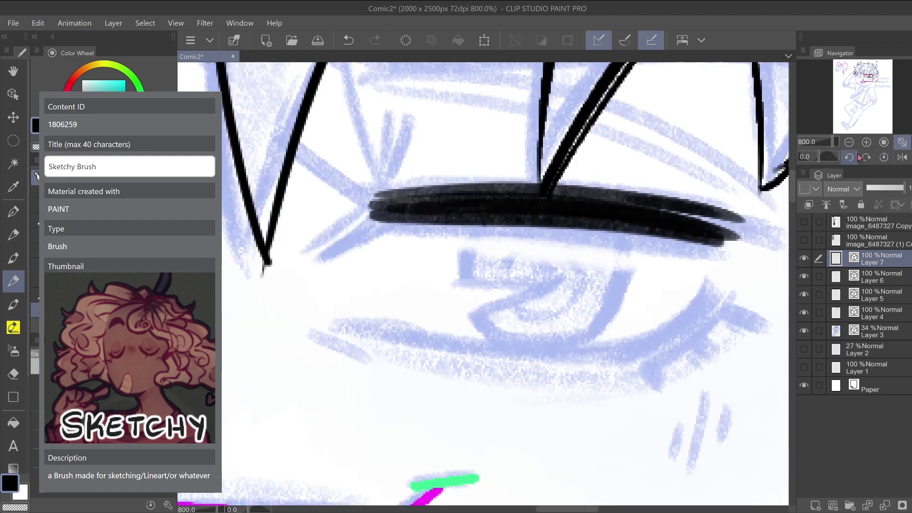
Try a wavy test stroke down the cheek below the eye, varying from thin to thick
click(849, 142)
drag(558, 292, 563, 425)
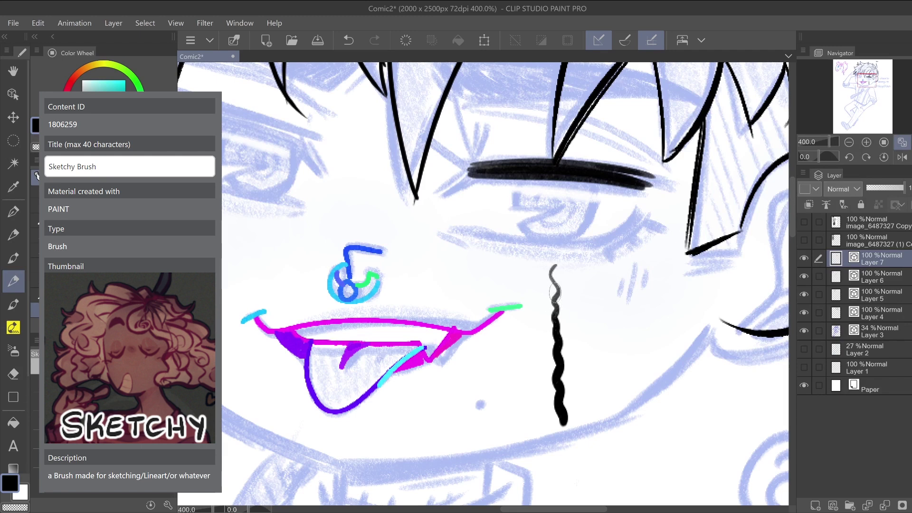
key(ctrl+z)
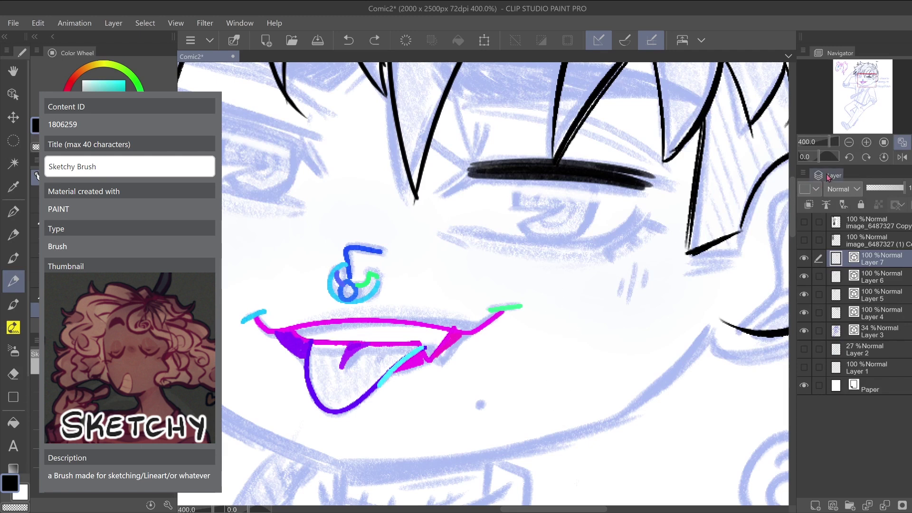
Add the pointed inner corner, the lower lid line and short outer lashes to the eye nearest the ear
mouse_move(471, 167)
mouse_down()
mouse_move(457, 185)
mouse_move(472, 178)
mouse_up()
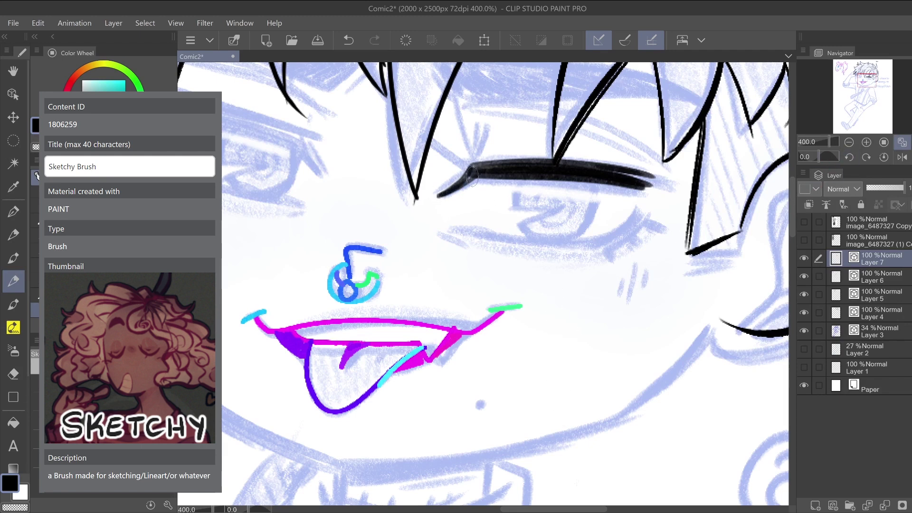
mouse_move(637, 208)
mouse_down()
mouse_move(598, 246)
mouse_move(508, 240)
mouse_move(603, 239)
mouse_up()
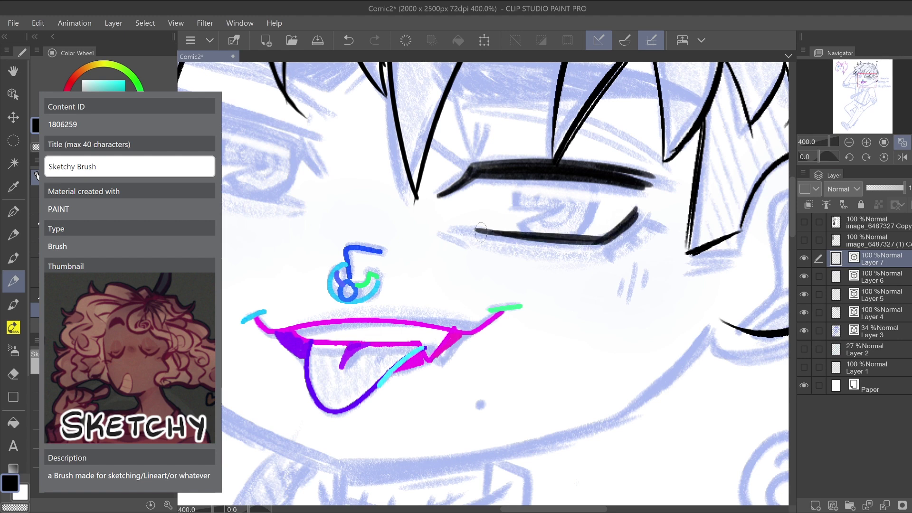
drag(478, 232, 589, 239)
mouse_move(639, 221)
mouse_down()
mouse_move(658, 234)
mouse_move(630, 252)
mouse_up()
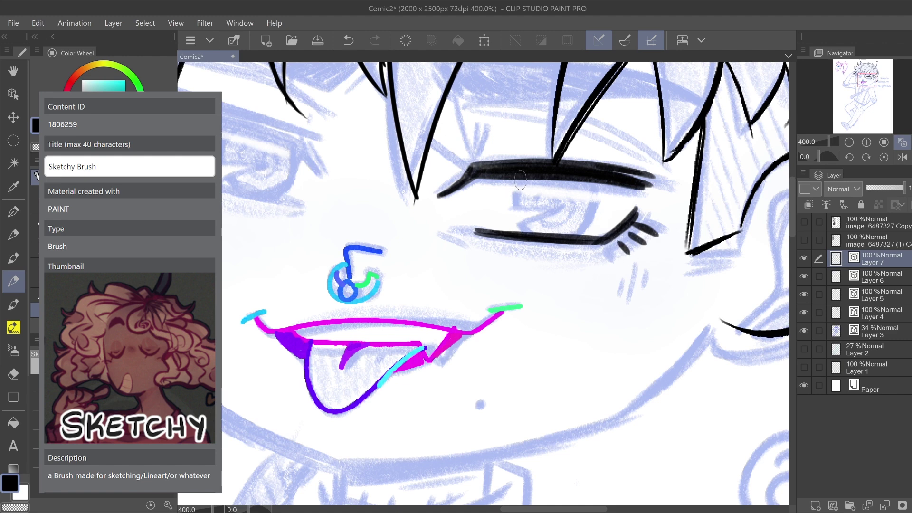
Draw the iris with its zigzag highlight and curved pupil details inside the eye
drag(521, 180, 537, 217)
key(ctrl+z)
mouse_move(518, 181)
mouse_down()
mouse_move(516, 207)
mouse_move(556, 205)
mouse_move(519, 221)
mouse_move(526, 233)
mouse_up()
mouse_move(598, 184)
mouse_down()
mouse_move(602, 207)
mouse_move(576, 234)
mouse_up()
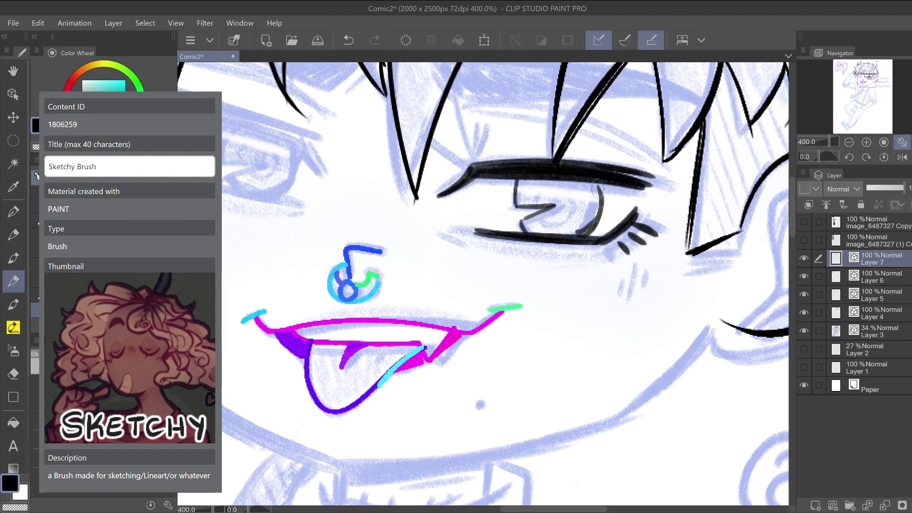
drag(537, 191, 537, 203)
mouse_move(541, 215)
mouse_down()
mouse_move(582, 202)
mouse_move(561, 212)
mouse_move(572, 195)
mouse_up()
Draw the thin eyelid crease curving above the eye
key(ctrl+minus)
key(ctrl+minus)
mouse_move(481, 206)
mouse_down()
mouse_move(481, 217)
mouse_move(566, 222)
mouse_up()
key(ctrl+z)
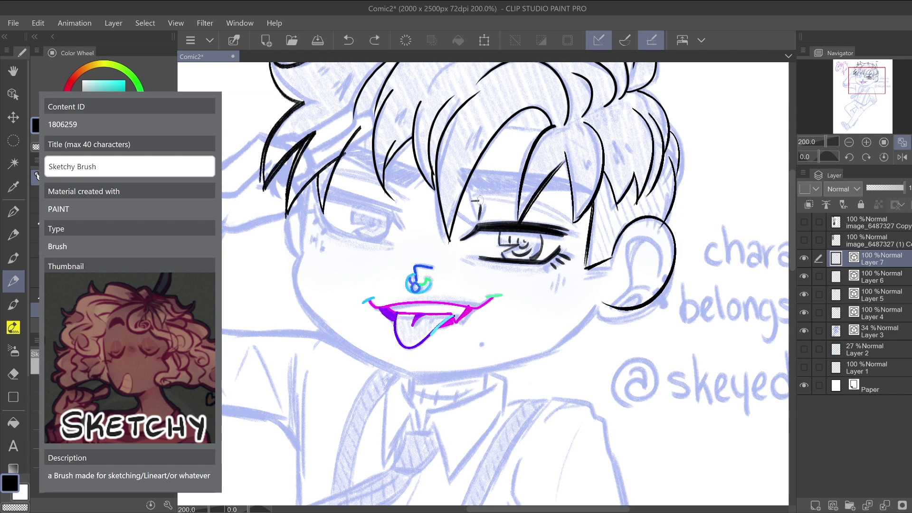
drag(472, 201, 566, 222)
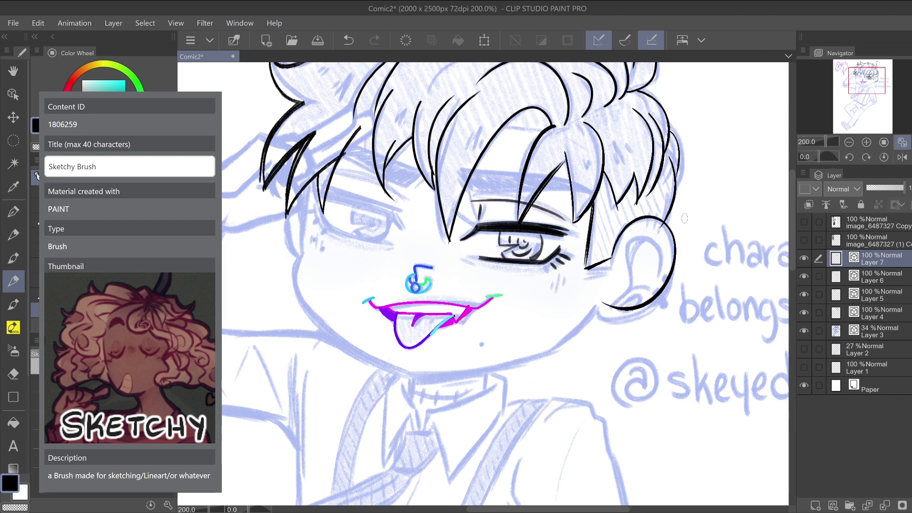
Temporarily hide the Layer 3 sketch to check the lineart, undo the stray stroke beside the ear, and save the drawing
key(ctrl+minus)
click(805, 332)
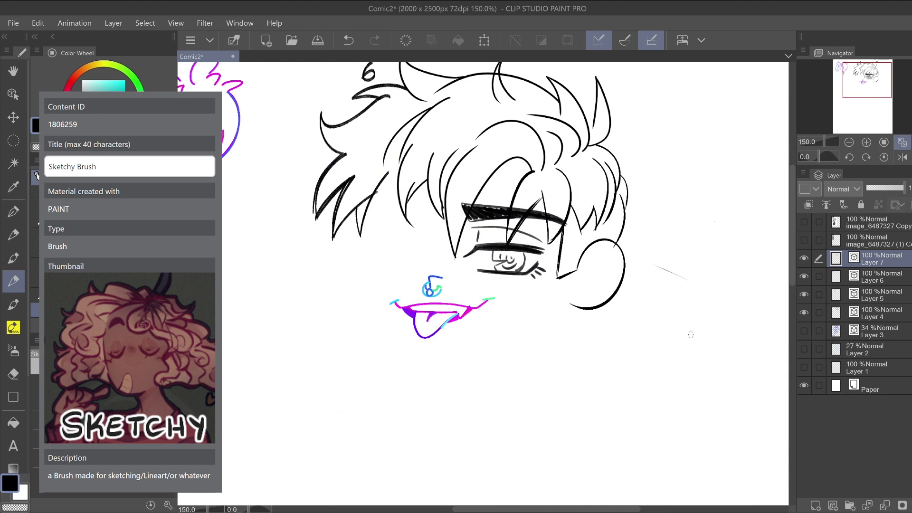
key(ctrl+z)
click(804, 332)
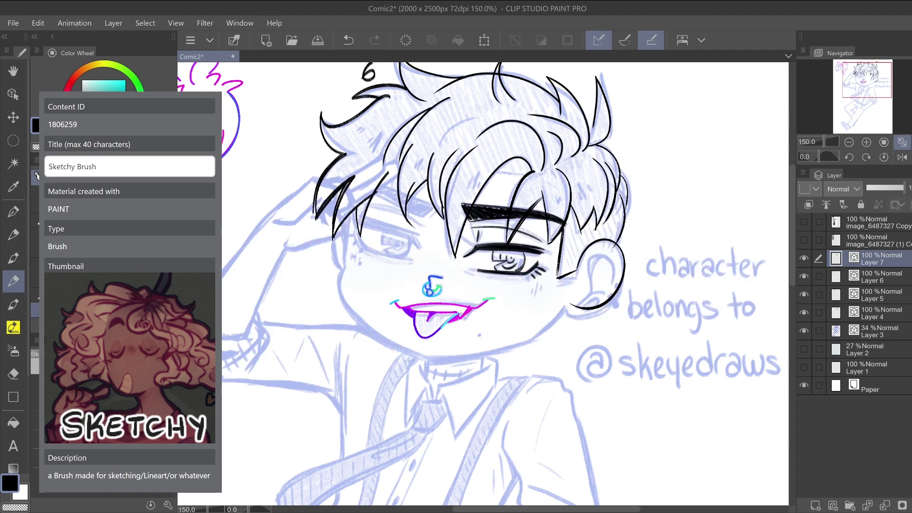
drag(866, 77, 863, 77)
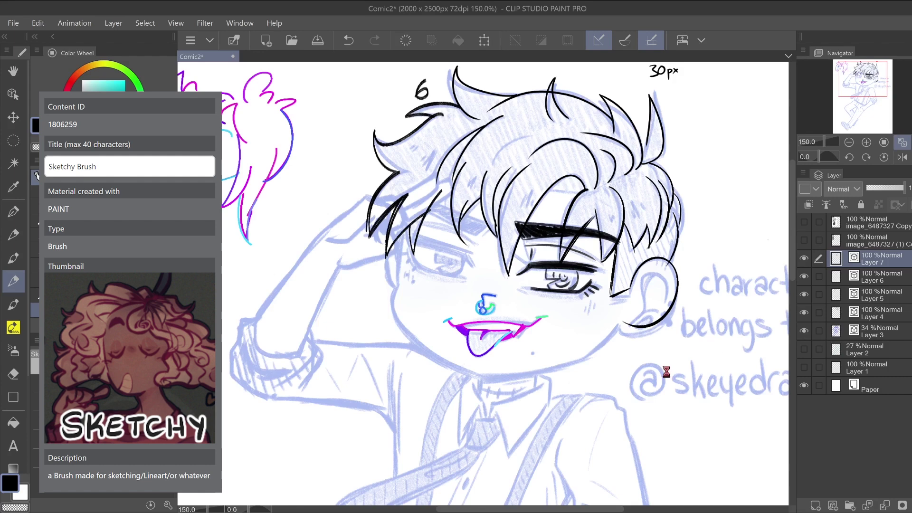
key(ctrl+s)
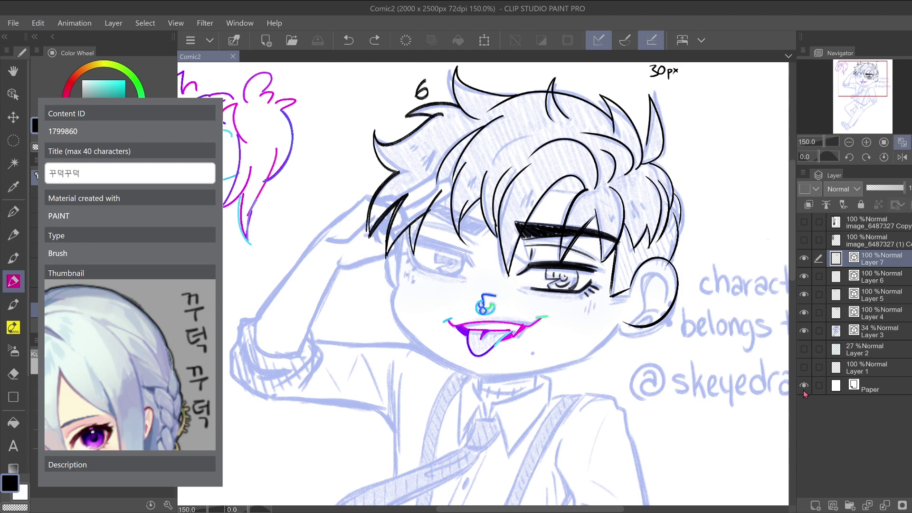
Flip the canvas view horizontally and draw the first upper lash stroke of the other eye with the 꾸덕꾸덕 brush
click(867, 142)
click(902, 157)
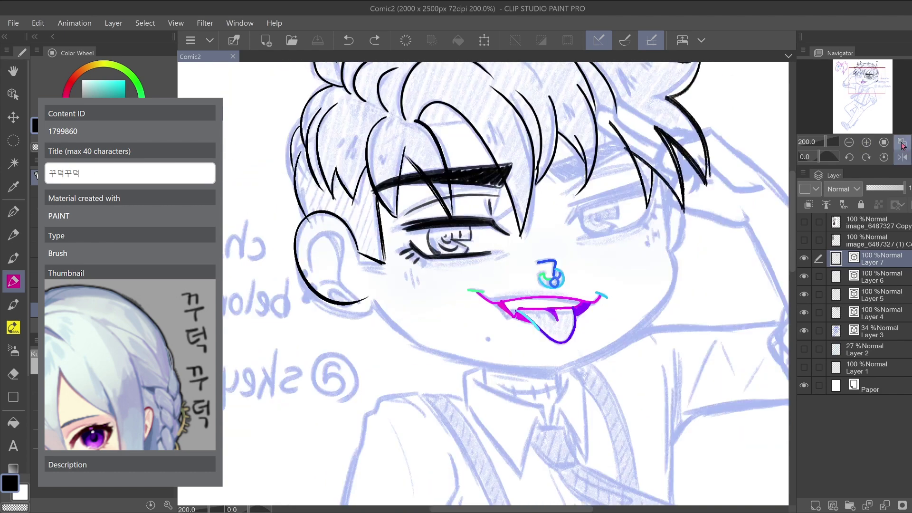
click(867, 80)
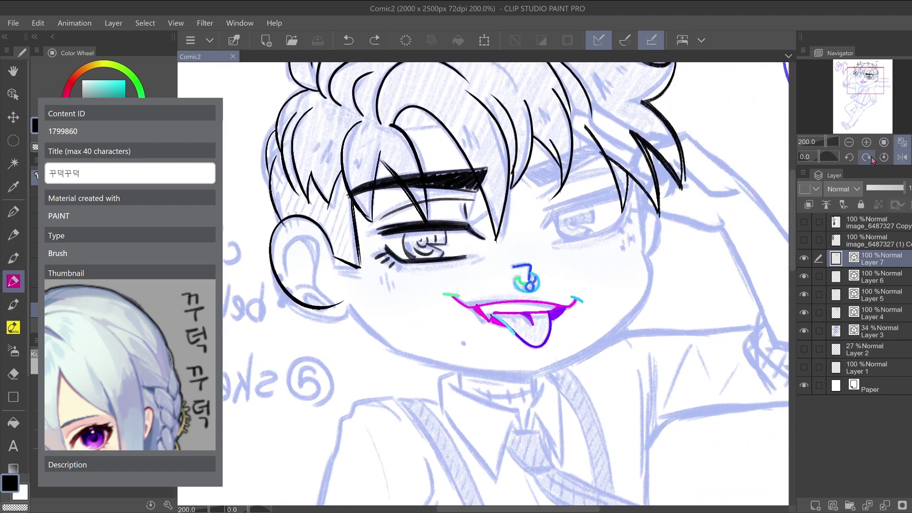
click(867, 157)
click(867, 143)
drag(654, 155, 526, 182)
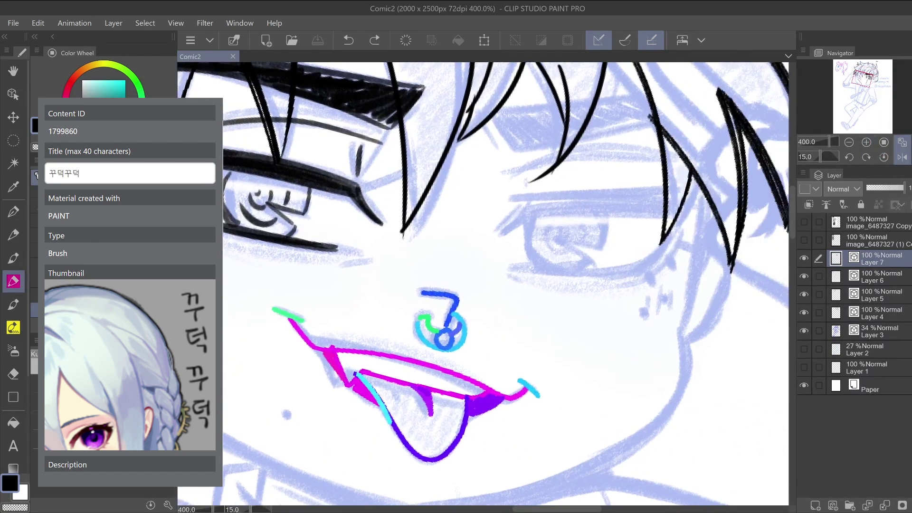
click(850, 157)
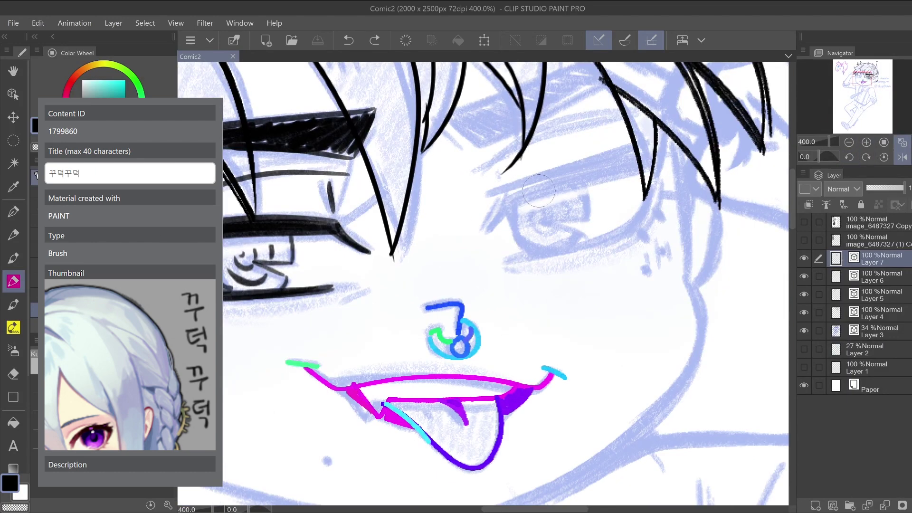
drag(495, 205, 621, 162)
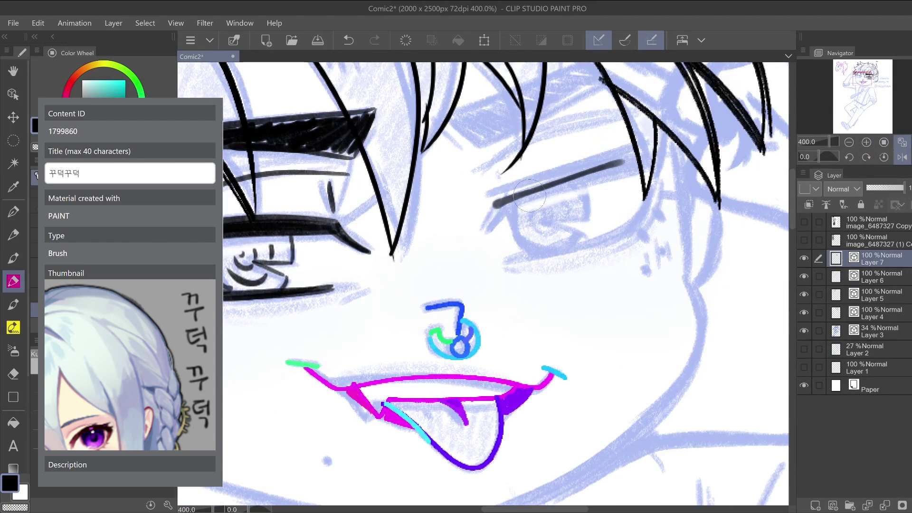
key(ctrl+z)
drag(506, 200, 678, 158)
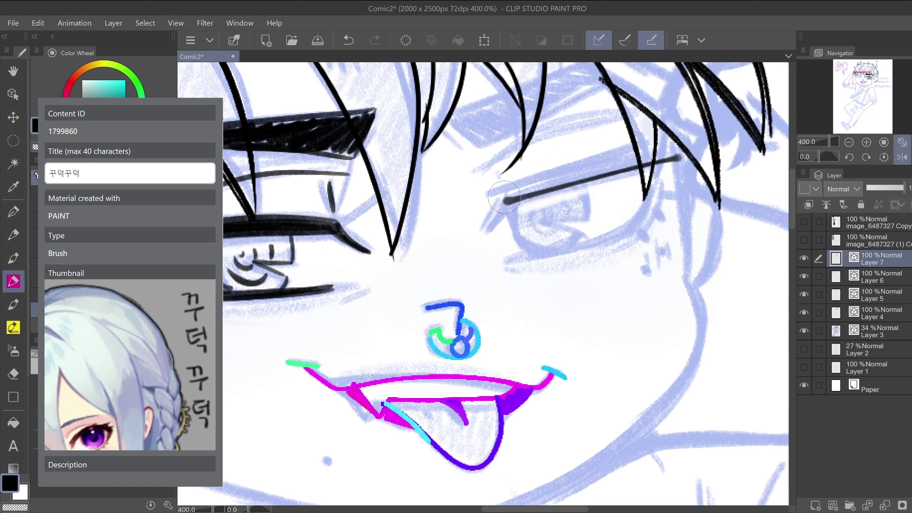
Build up the second eye's upper lash line into a thick black band with overlapping strokes
drag(505, 198, 628, 161)
drag(499, 193, 675, 147)
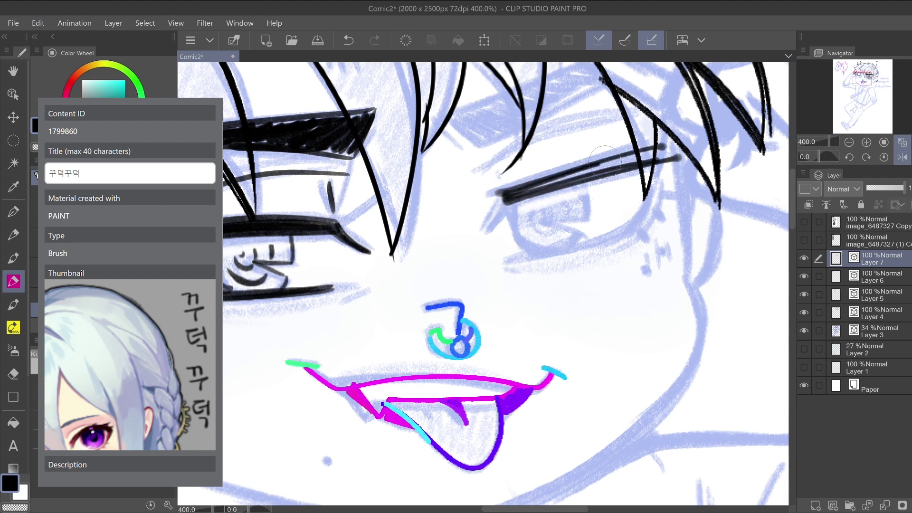
drag(503, 197, 668, 153)
drag(499, 199, 651, 152)
drag(491, 193, 660, 141)
mouse_move(516, 195)
mouse_down()
mouse_move(665, 151)
mouse_move(641, 148)
mouse_up()
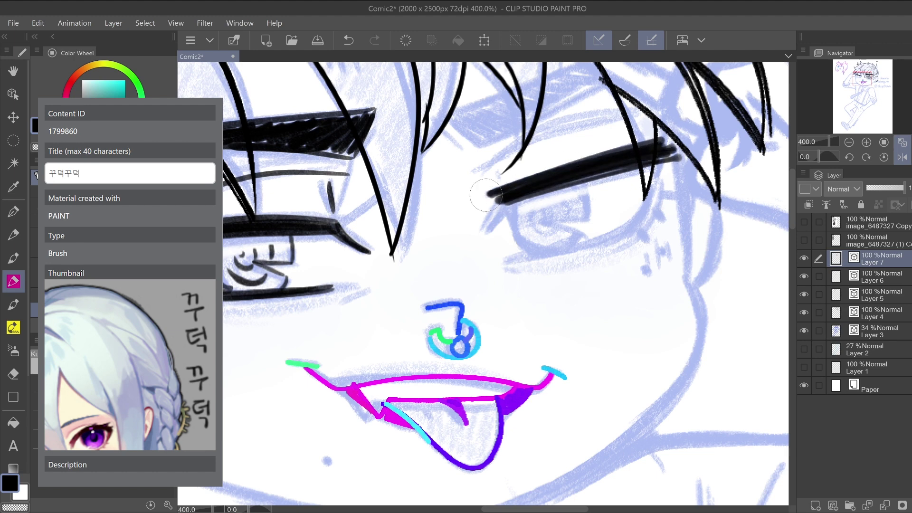
Draw the second eye's corner, lower lid and iris with a zigzag highlight, and restore the unflipped canvas view
mouse_move(485, 195)
mouse_down()
mouse_move(646, 147)
mouse_move(479, 229)
mouse_move(486, 220)
mouse_up()
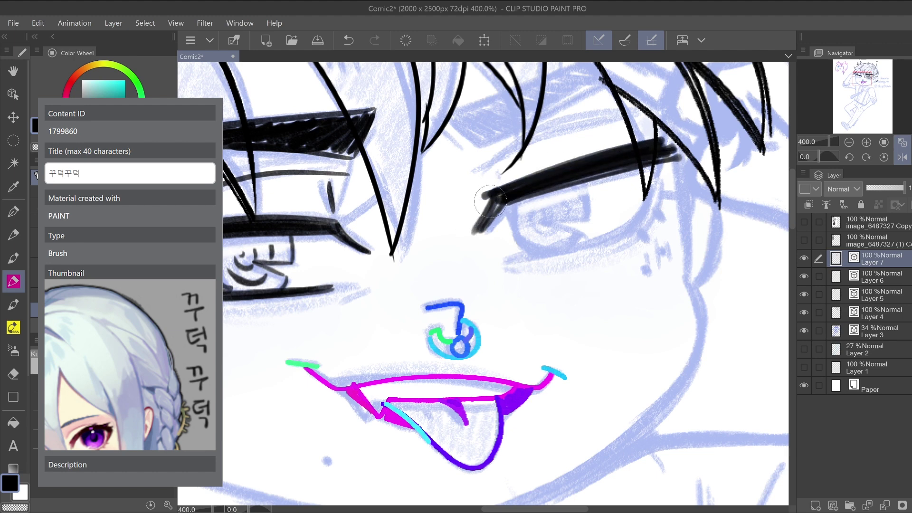
mouse_move(663, 174)
mouse_down()
mouse_move(638, 224)
mouse_move(619, 226)
mouse_move(637, 227)
mouse_move(496, 270)
mouse_up()
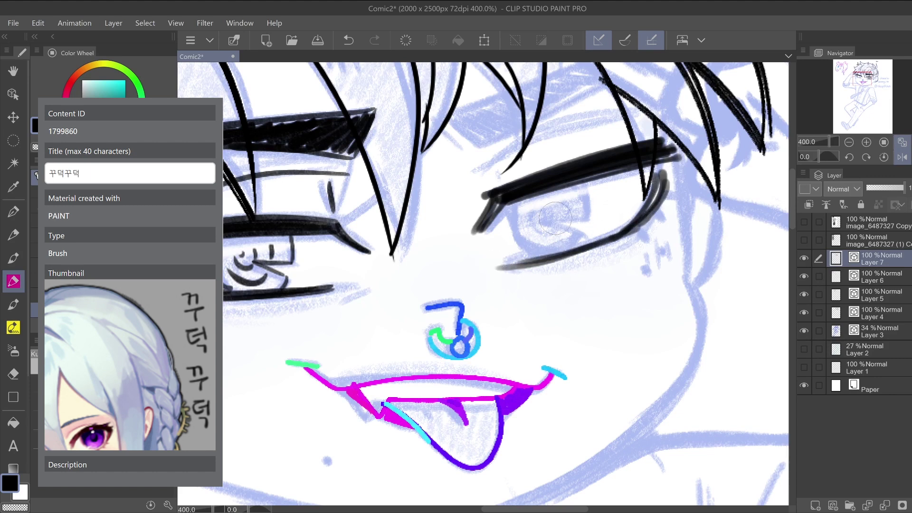
drag(509, 204, 552, 250)
mouse_move(582, 182)
mouse_down()
mouse_move(586, 217)
mouse_move(544, 219)
mouse_move(577, 235)
mouse_up()
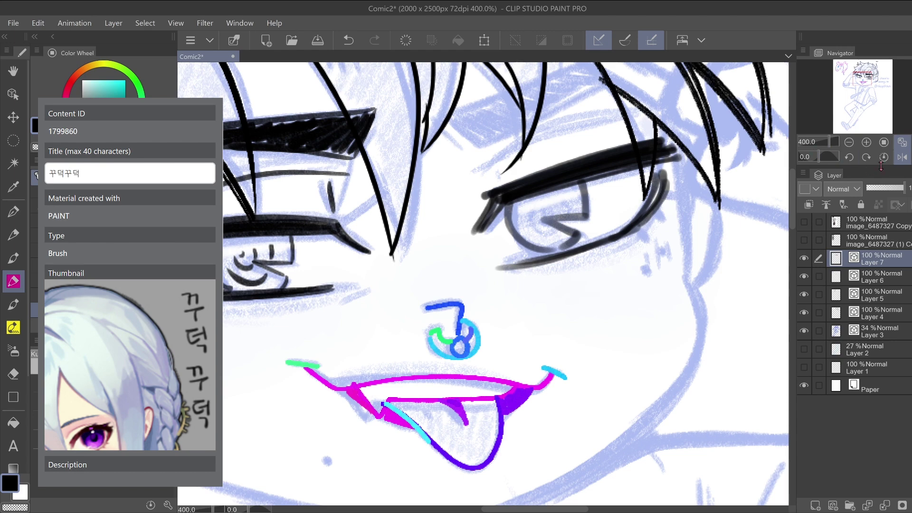
click(884, 157)
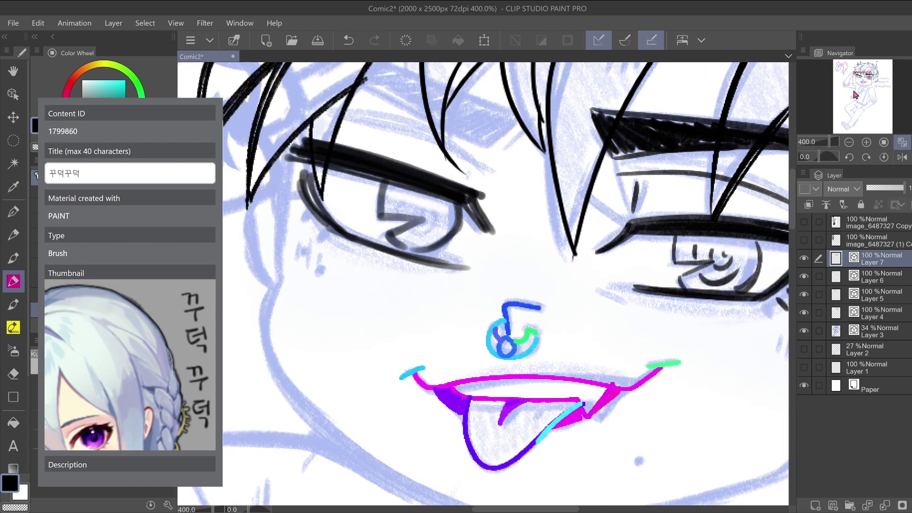
Draw a long vertical test stroke in the blank area beside the face, going from faint and thin to dark and thick
scroll(856, 90, down, 3)
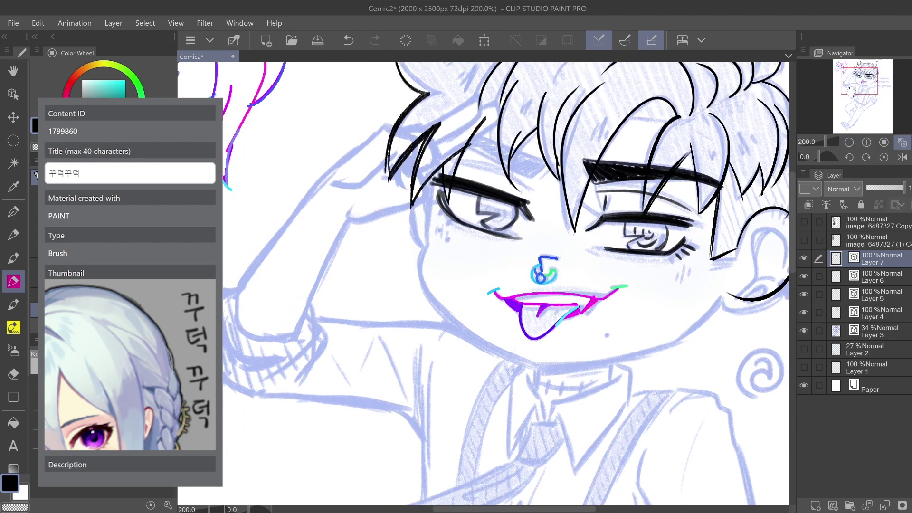
drag(851, 91, 849, 87)
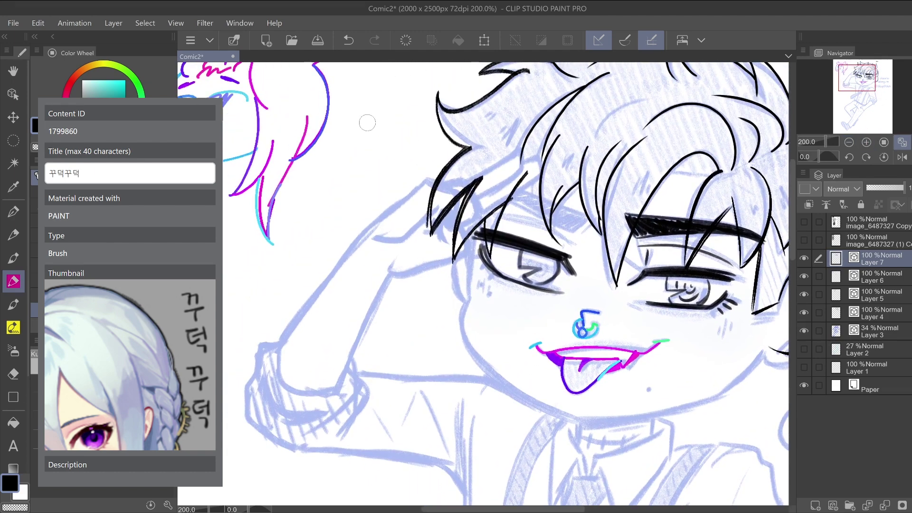
mouse_move(368, 122)
mouse_down()
mouse_move(374, 183)
mouse_move(354, 212)
mouse_move(352, 245)
mouse_move(381, 247)
mouse_move(366, 267)
mouse_move(388, 332)
mouse_move(375, 440)
mouse_up()
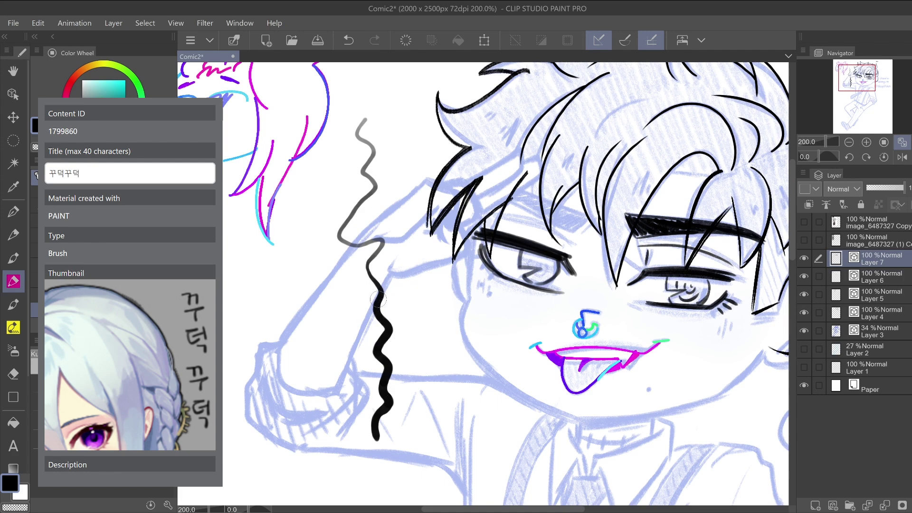
key(ctrl+z)
drag(359, 101, 367, 362)
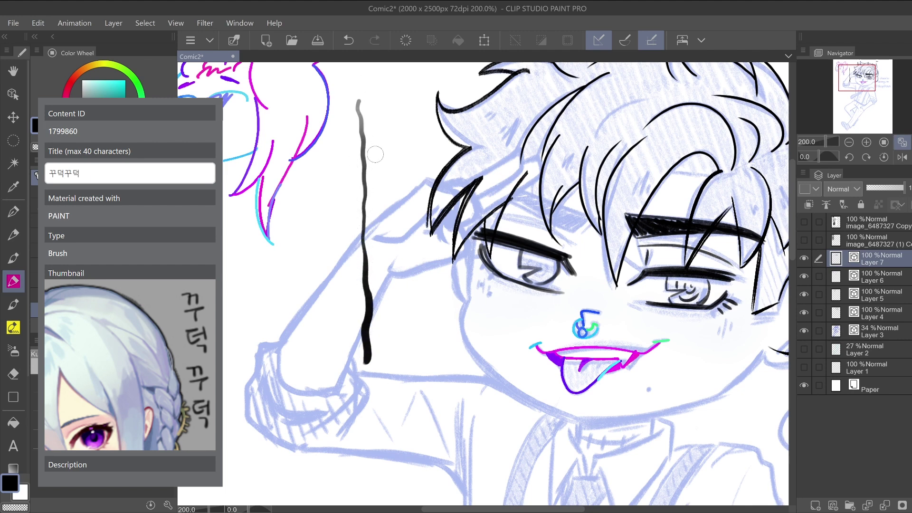
Undo the vertical test stroke and add small curved marks inside the second eye's iris
key(ctrl+z)
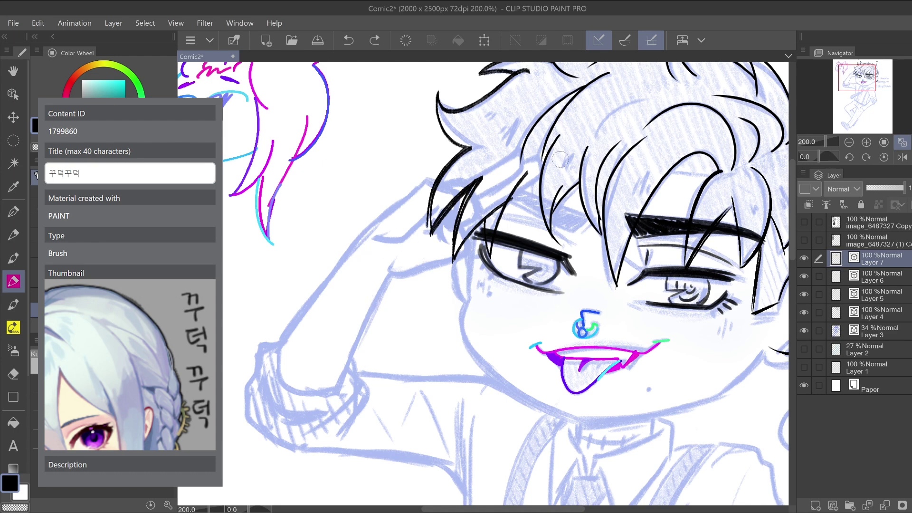
click(866, 142)
click(866, 142)
drag(668, 128, 609, 169)
mouse_move(393, 208)
mouse_down()
mouse_move(404, 228)
mouse_move(399, 246)
mouse_move(425, 234)
mouse_move(421, 218)
mouse_move(406, 215)
mouse_move(423, 225)
mouse_up()
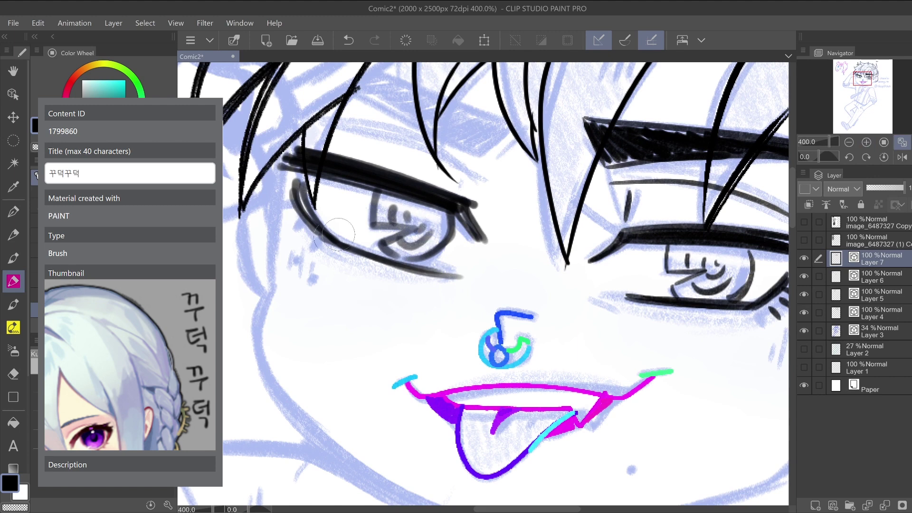
Draw short lashes at the second eye's outer lower corner, then a small inner-corner dash and the eyelid crease above it
mouse_move(293, 222)
mouse_down()
mouse_move(306, 245)
mouse_move(324, 243)
mouse_move(311, 249)
mouse_move(294, 234)
mouse_up()
mouse_move(290, 186)
mouse_down()
mouse_move(304, 216)
mouse_move(373, 263)
mouse_up()
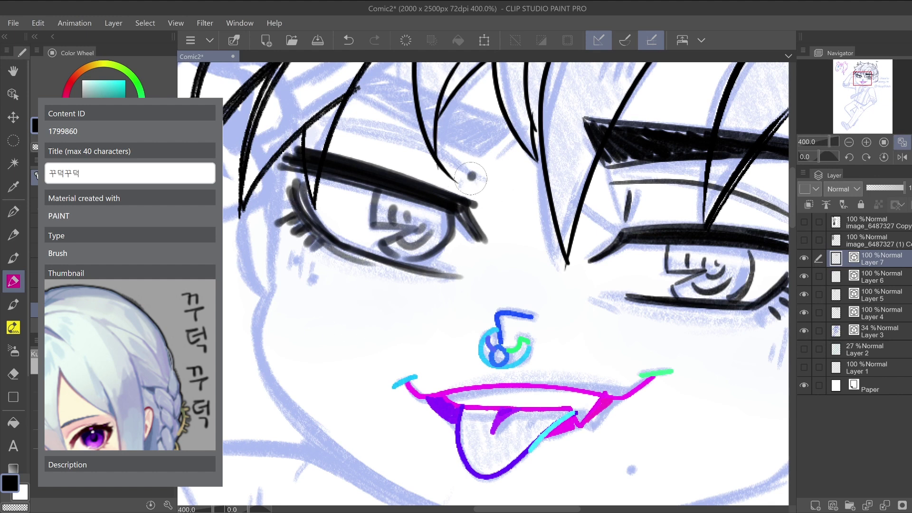
drag(473, 172, 470, 190)
drag(288, 122, 454, 156)
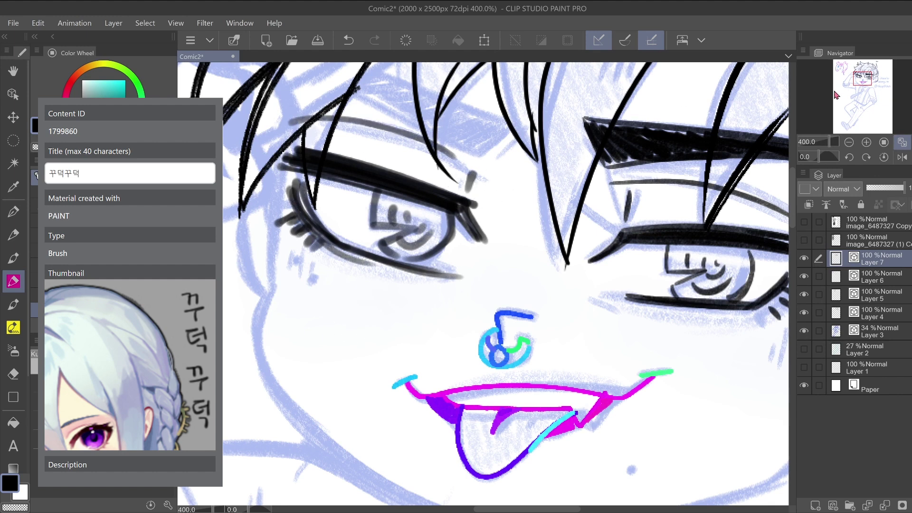
Outline the eyebrow above the second eye with the canvas view flipped horizontally, and restore the unflipped view
drag(837, 95, 856, 84)
click(903, 157)
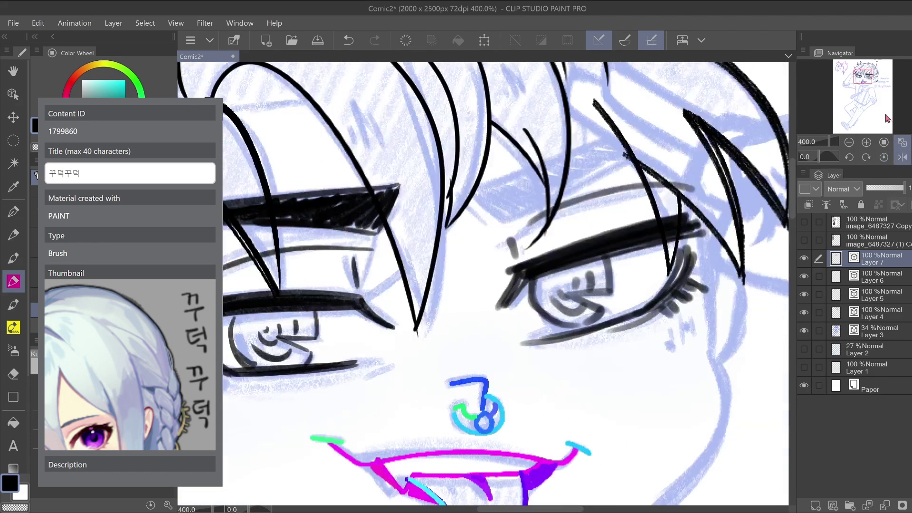
drag(495, 221, 692, 138)
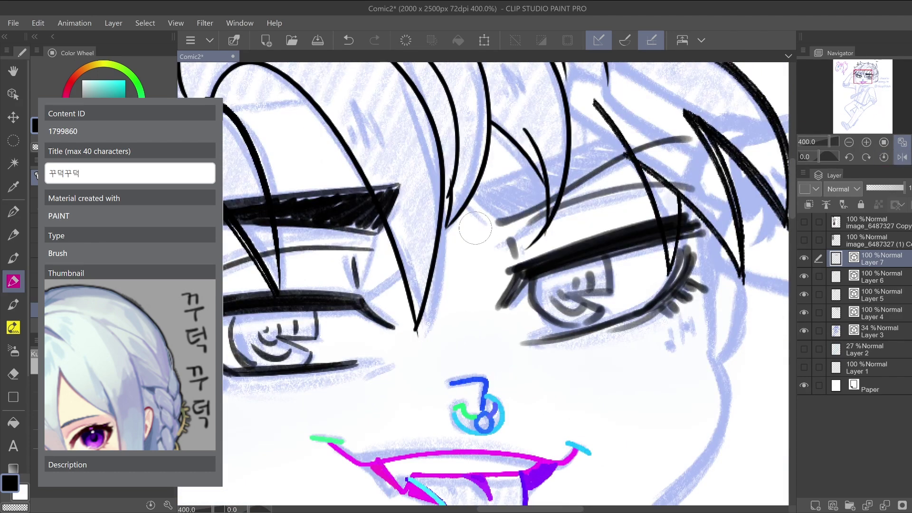
mouse_move(497, 221)
mouse_down()
mouse_move(465, 190)
mouse_move(507, 223)
mouse_move(464, 189)
mouse_move(692, 135)
mouse_up()
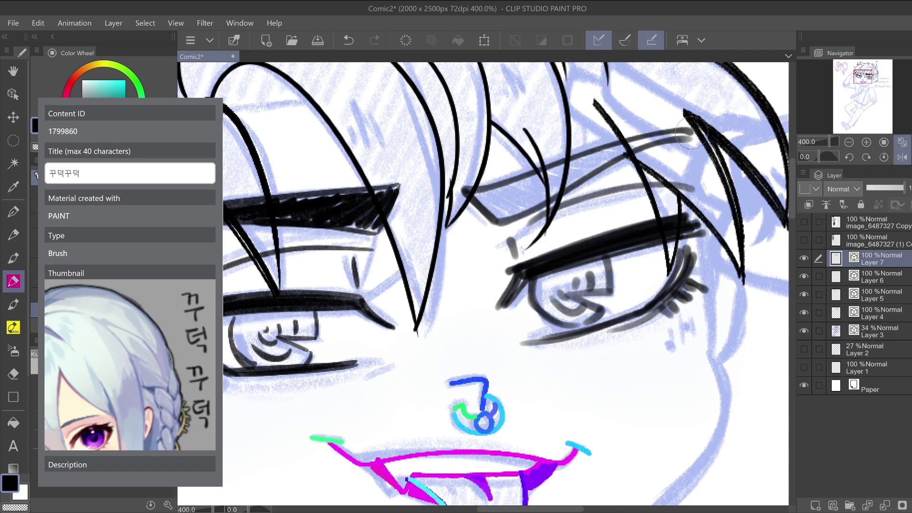
click(902, 157)
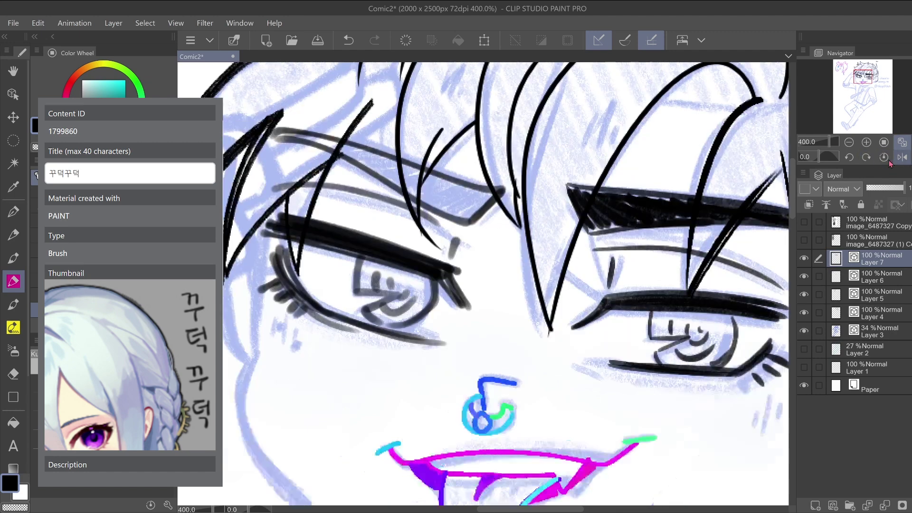
Rotate the canvas view to -30 degrees, fill the outlined eyebrow with black strokes, and reset the rotation
click(850, 157)
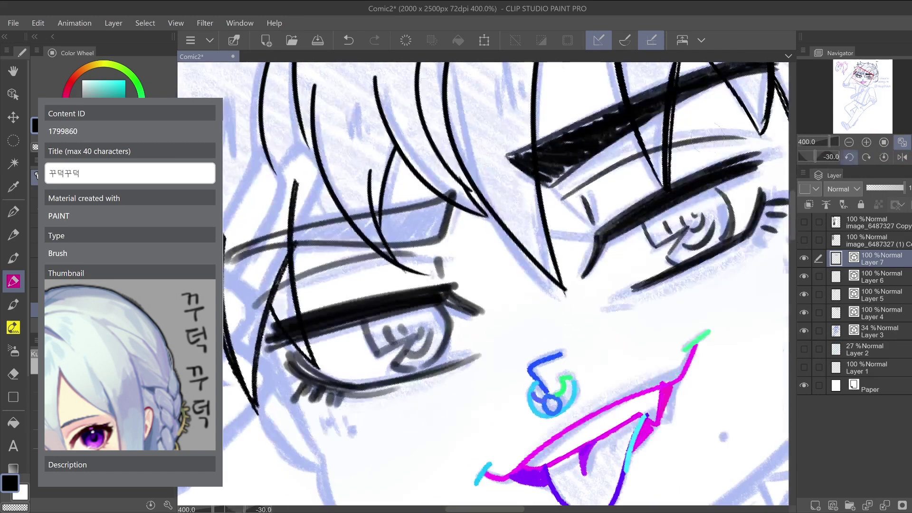
mouse_move(435, 230)
mouse_down()
mouse_move(404, 221)
mouse_move(337, 238)
mouse_move(256, 238)
mouse_move(240, 245)
mouse_move(424, 223)
mouse_move(328, 228)
mouse_move(236, 259)
mouse_move(304, 233)
mouse_move(442, 209)
mouse_move(409, 233)
mouse_move(431, 224)
mouse_move(368, 237)
mouse_up()
click(884, 157)
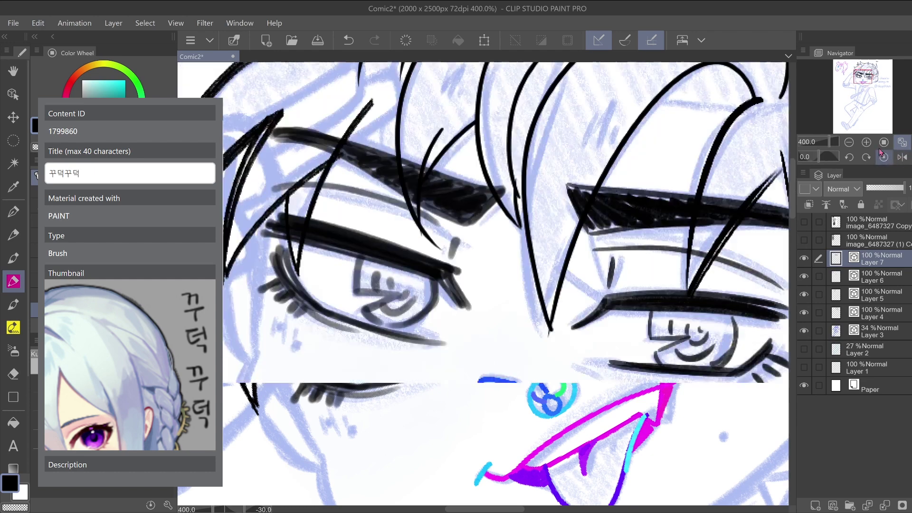
Hide the sketch and the other line-art layers, keeping only Layer 7 with both eyes visible over the paper
click(849, 143)
click(849, 143)
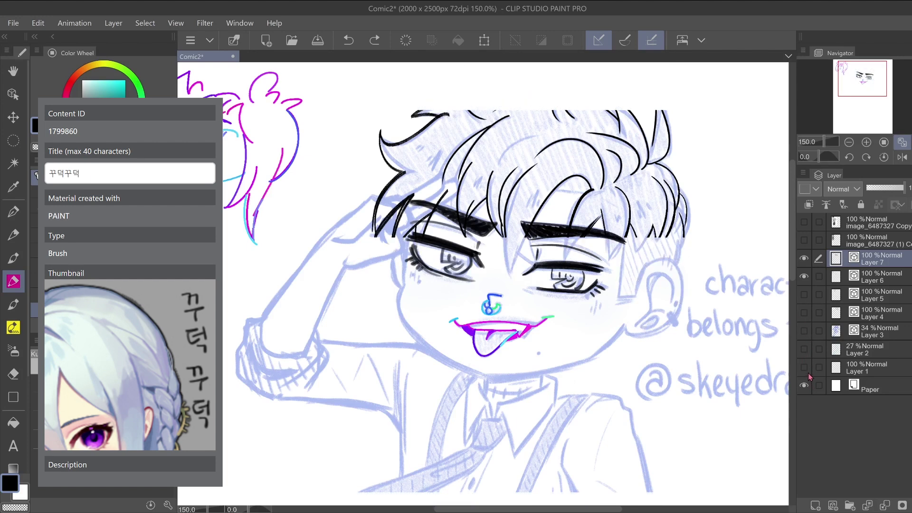
drag(804, 276, 813, 357)
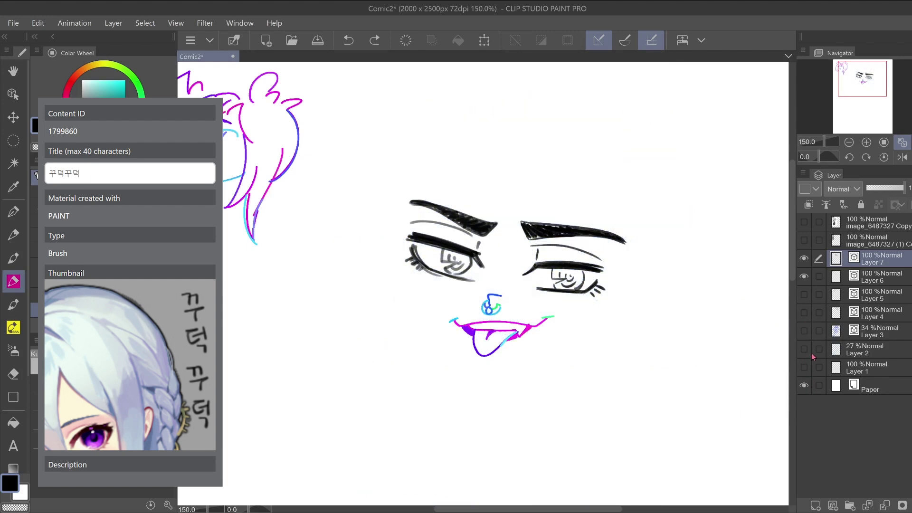
click(866, 140)
click(804, 281)
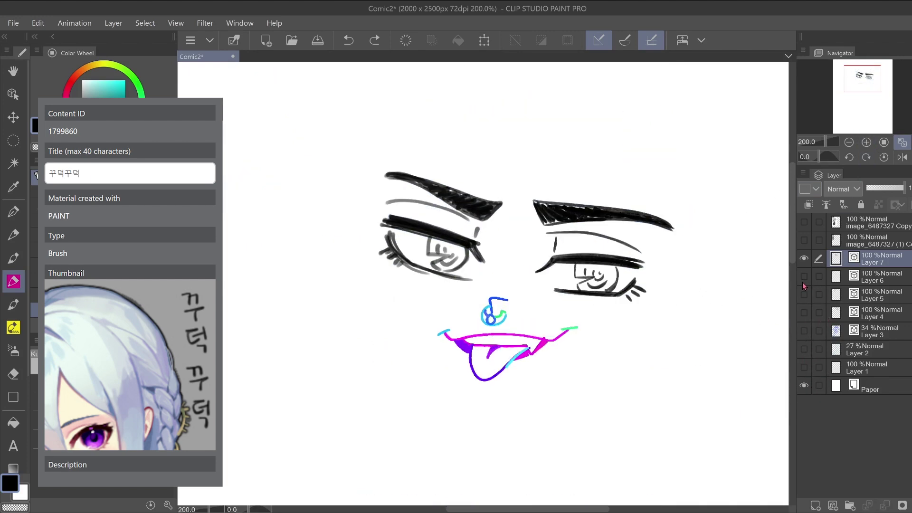
click(804, 277)
click(805, 276)
click(804, 262)
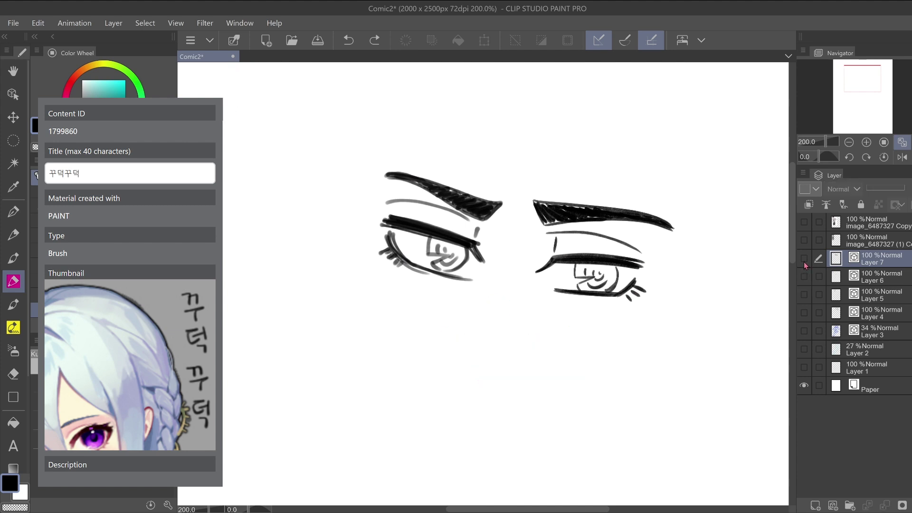
click(804, 261)
drag(866, 72, 867, 72)
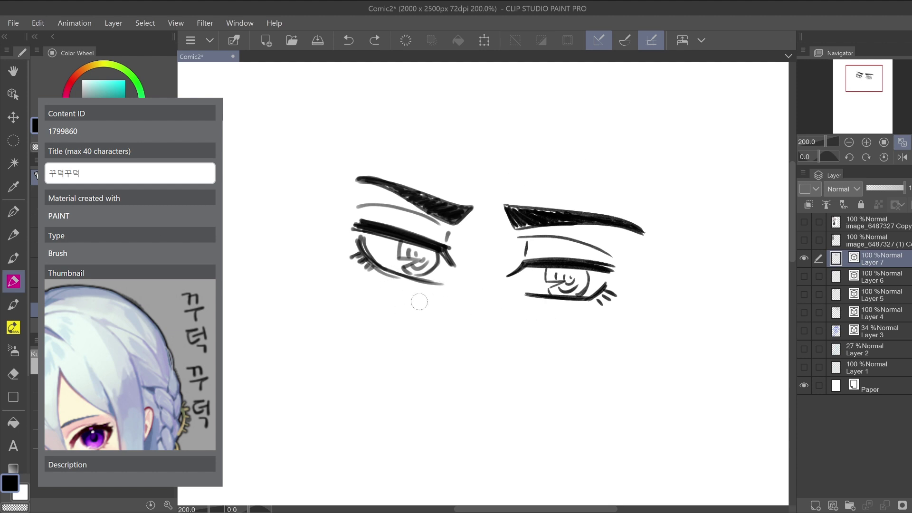
Draw an arrow pointing up at the left eye and handwrite "softer" beneath it with the 꾸덕꾸덕 brush
mouse_move(421, 294)
mouse_down()
mouse_move(410, 342)
mouse_move(421, 293)
mouse_move(426, 323)
mouse_up()
mouse_move(405, 355)
mouse_down()
mouse_move(391, 379)
mouse_move(421, 360)
mouse_move(433, 382)
mouse_up()
mouse_move(423, 367)
mouse_down()
mouse_move(439, 366)
mouse_move(445, 379)
mouse_up()
mouse_move(439, 372)
mouse_down()
mouse_move(471, 376)
mouse_move(485, 343)
mouse_up()
Switch to the Sketchy Brush, draw an arrow pointing up at the right eye and handwrite "sharp" beneath it
click(34, 295)
mouse_move(567, 318)
mouse_down()
mouse_move(569, 355)
mouse_move(583, 334)
mouse_up()
drag(566, 373, 546, 396)
mouse_move(571, 357)
mouse_down()
mouse_move(575, 378)
mouse_move(599, 401)
mouse_up()
mouse_move(608, 383)
mouse_down()
mouse_move(627, 400)
mouse_move(640, 371)
mouse_move(618, 395)
mouse_up()
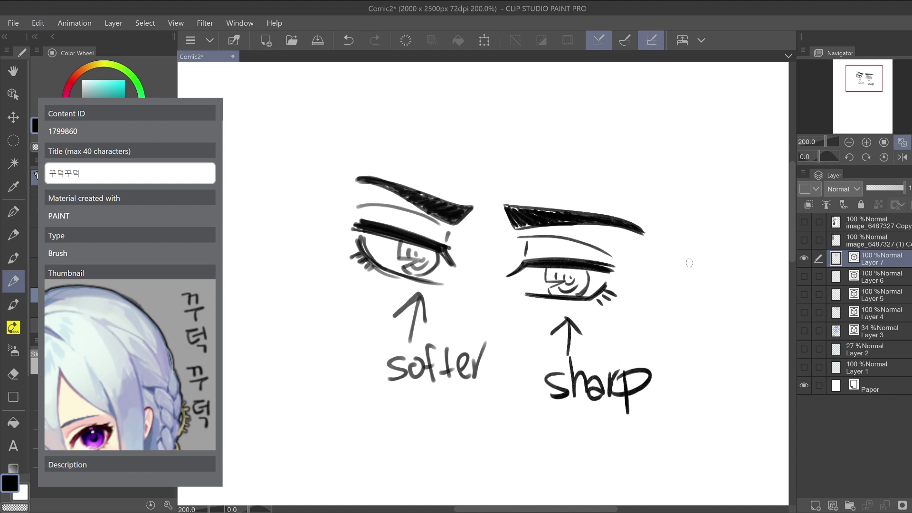
Thicken the right eye's upper lash line and extend its outer tip with Sketchy Brush strokes
drag(572, 262, 628, 270)
drag(524, 260, 621, 269)
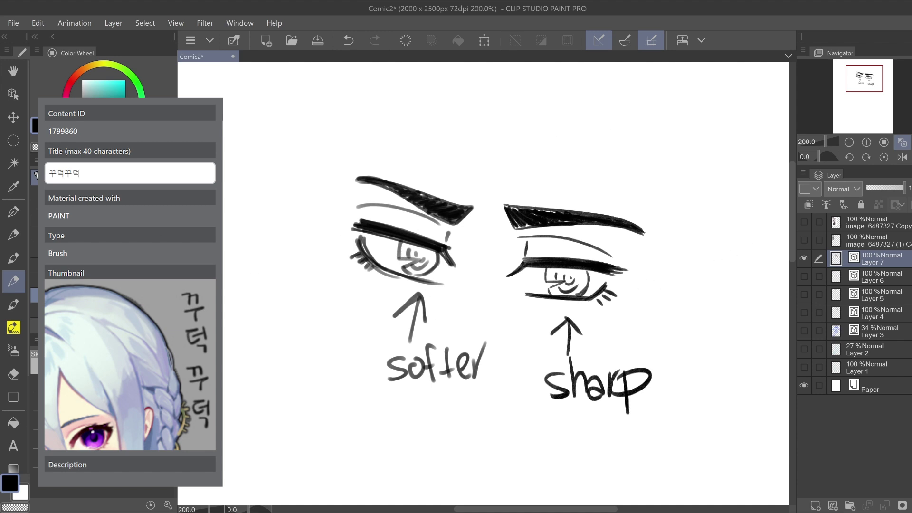
Switch back to the Kuduk Kuduk brush and draw a row of short marks in the blank area above the eyebrows
click(34, 311)
drag(403, 104, 406, 157)
mouse_move(429, 109)
mouse_down()
mouse_move(435, 145)
mouse_move(481, 151)
mouse_up()
drag(485, 116, 501, 142)
mouse_move(508, 100)
mouse_down()
mouse_move(509, 142)
mouse_move(541, 153)
mouse_up()
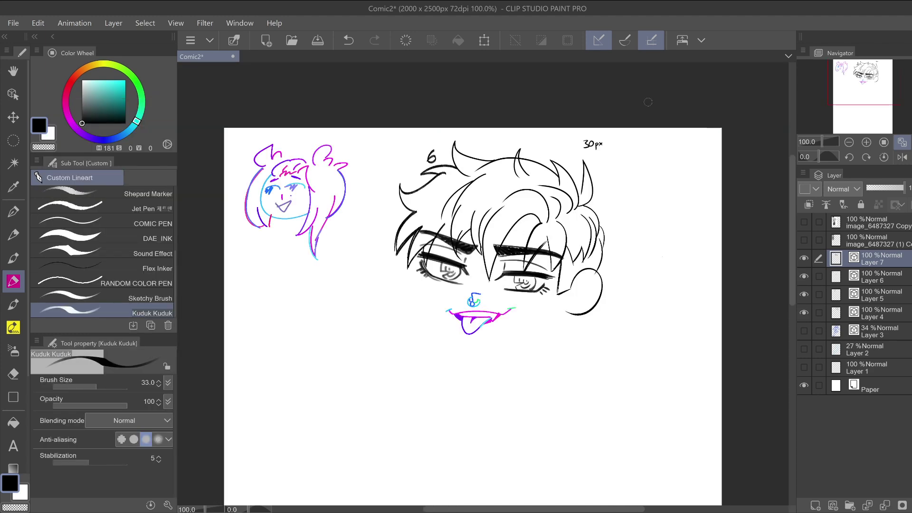
Show the sketch on Layer 3 and draw a zigzag flourish underlining the handwritten character credit beside the figure
click(867, 142)
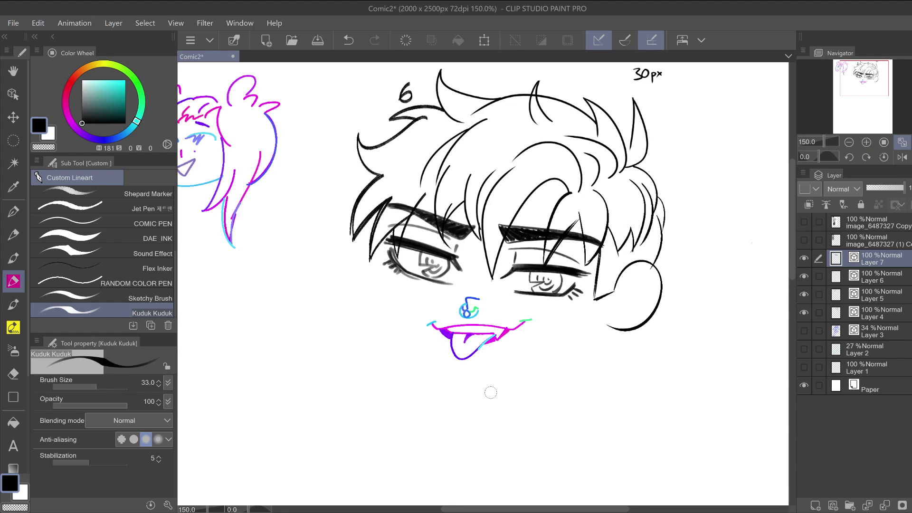
click(849, 143)
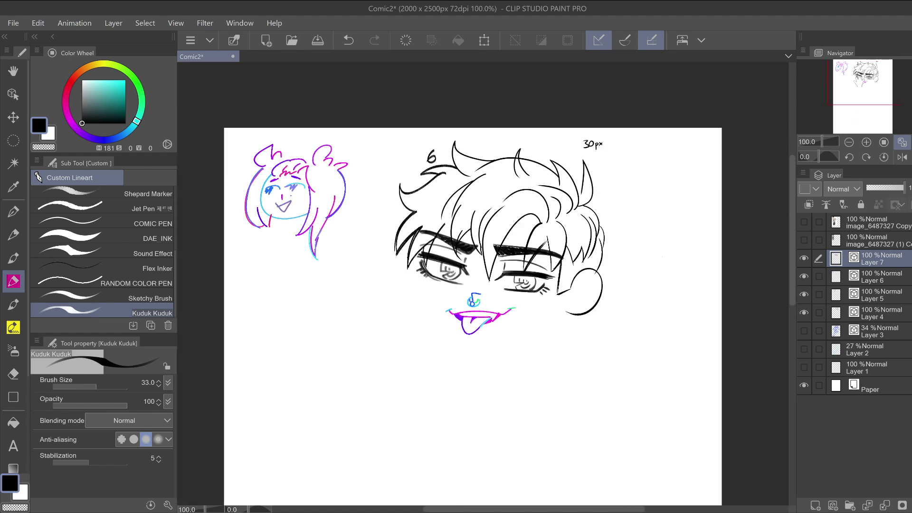
drag(859, 85, 859, 91)
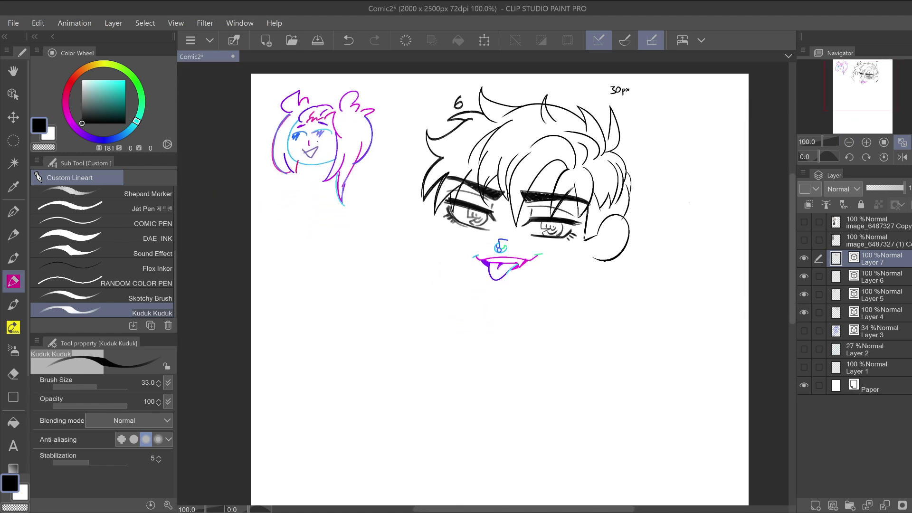
click(805, 331)
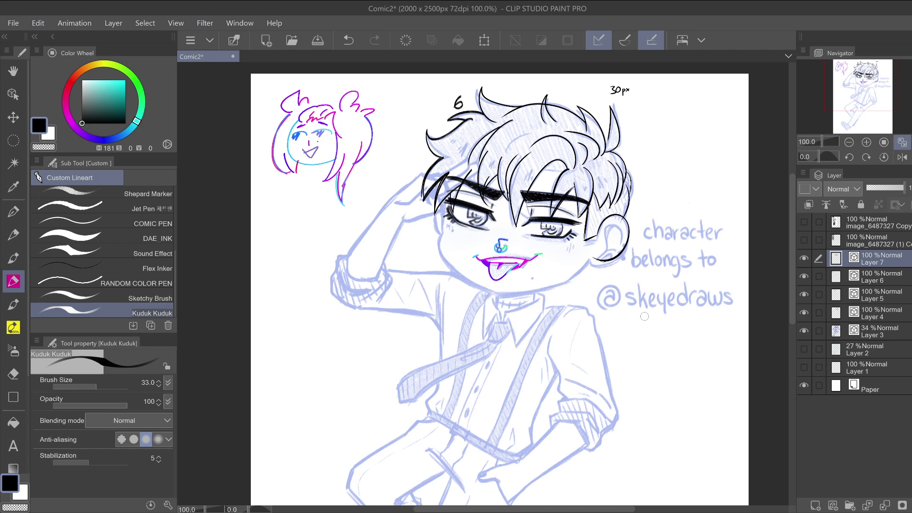
mouse_move(628, 319)
mouse_down()
mouse_move(654, 315)
mouse_move(692, 362)
mouse_up()
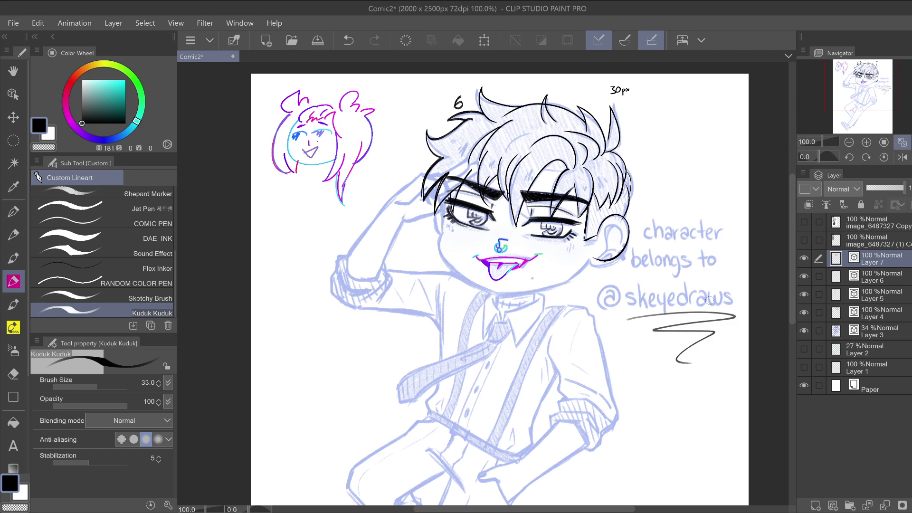